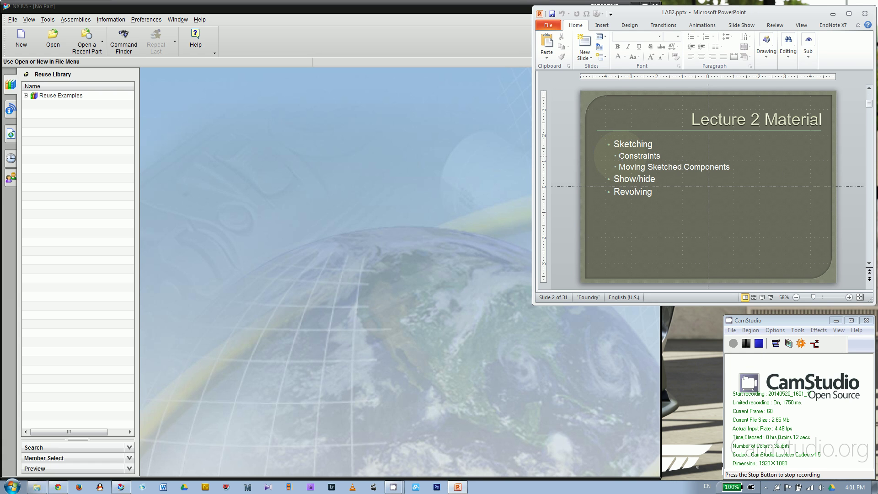
# - Review the Constraints and Moving Sketched Components topics on the Lecture 2 Material slide
pyautogui.moveTo(620, 155); pyautogui.dragTo(664, 156)
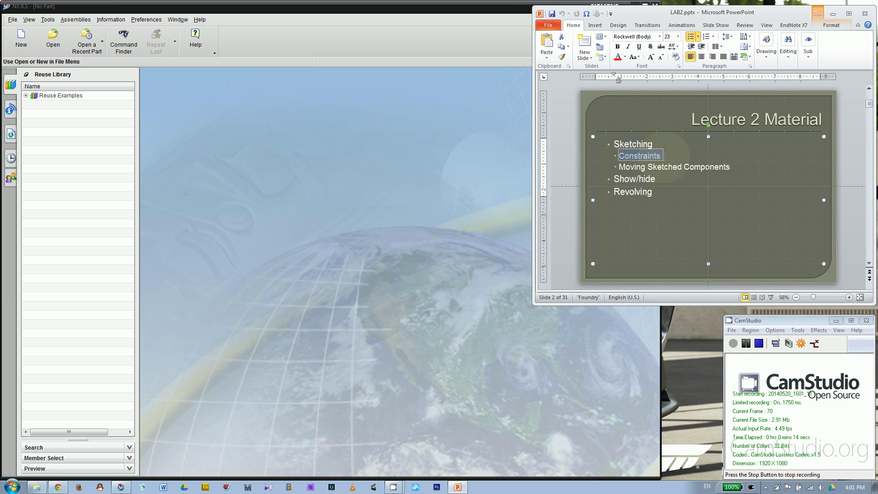
pyautogui.click(667, 175)
pyautogui.click(668, 167)
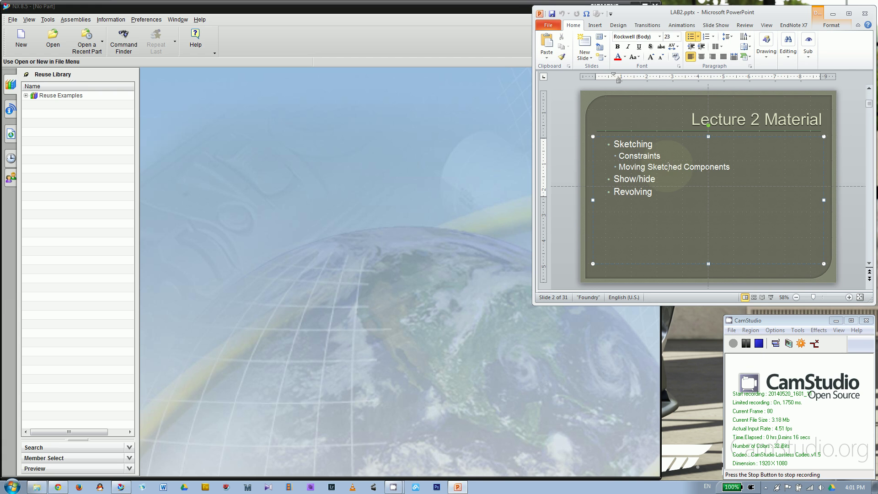
pyautogui.scroll(-3, 669, 167)
pyautogui.scroll(3, 668, 167)
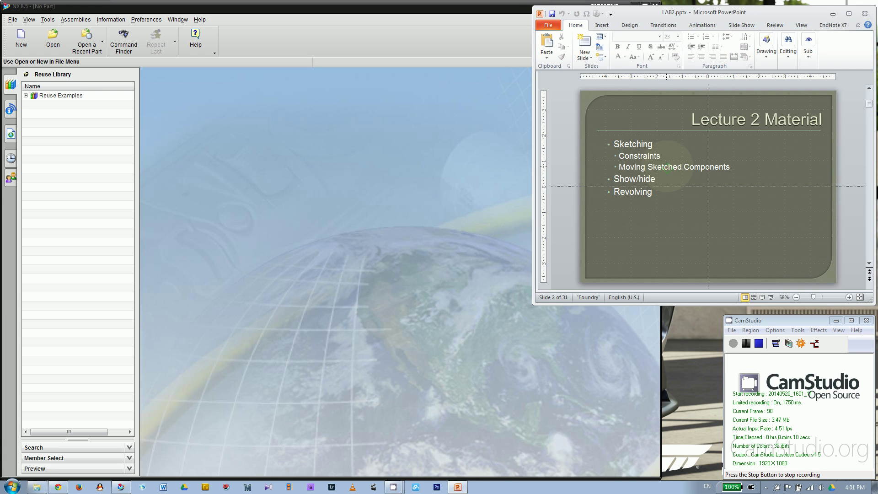
pyautogui.click(619, 167)
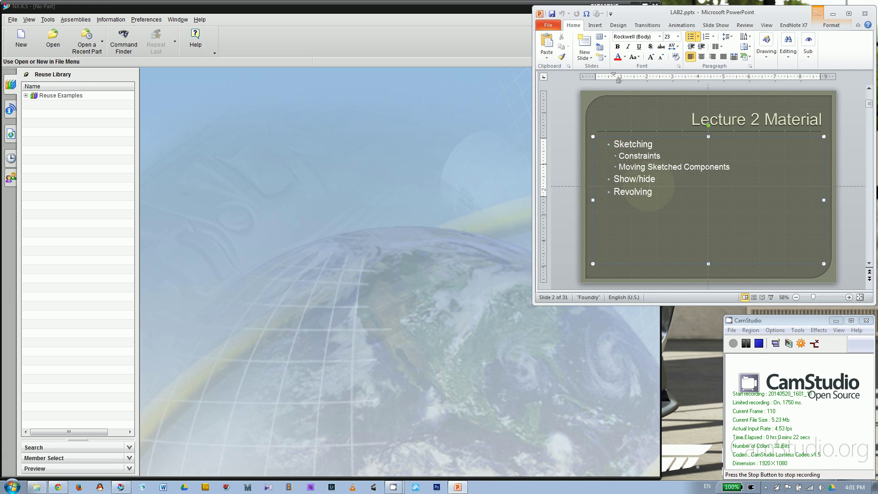
# - Look through the slides on geometric constraints, Revolve, Edge Blend, Chamfer, the Lab 2 homework and Exercise 1
pyautogui.scroll(-5, 678, 188)
pyautogui.scroll(-4, 658, 184)
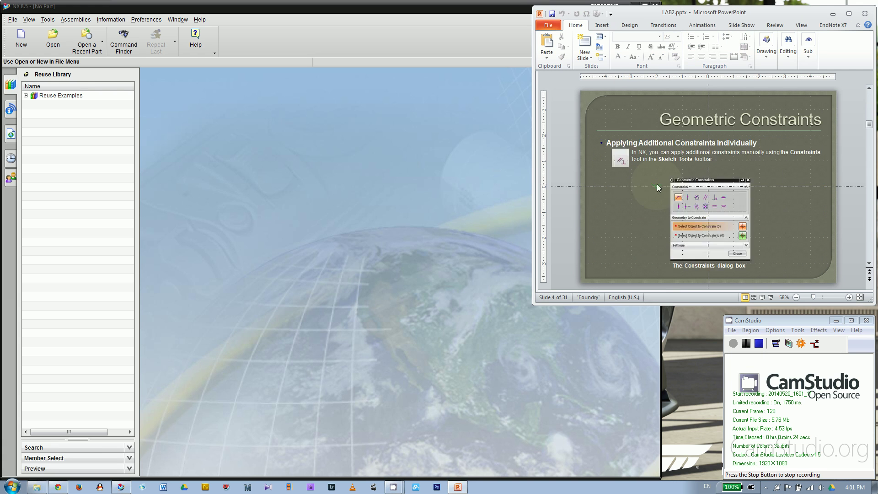
pyautogui.scroll(-4, 657, 185)
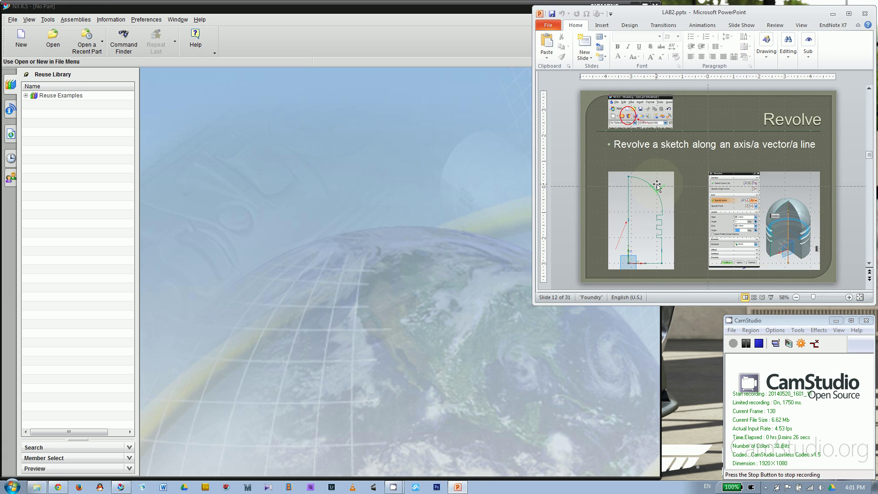
pyautogui.scroll(-2, 657, 185)
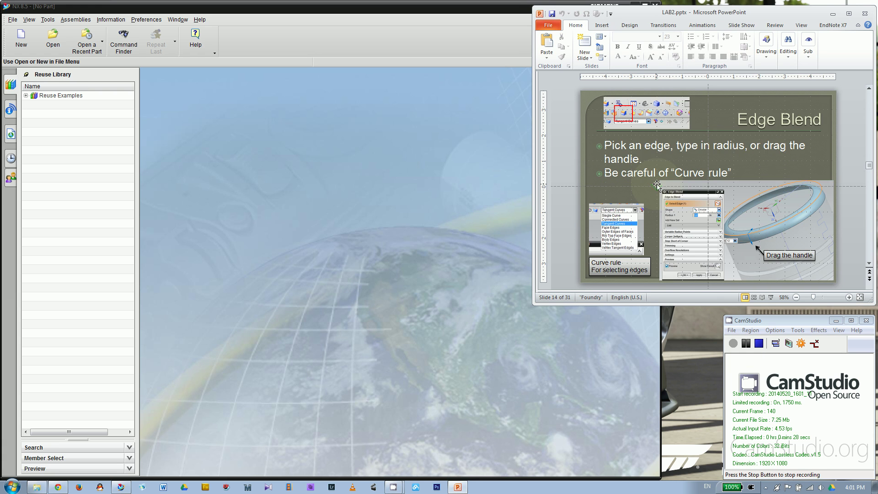
pyautogui.scroll(-1, 760, 207)
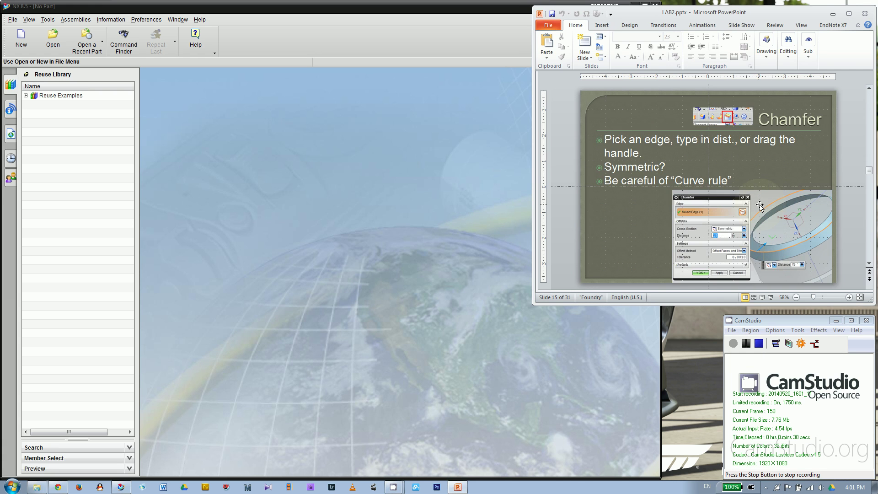
pyautogui.scroll(-1, 760, 207)
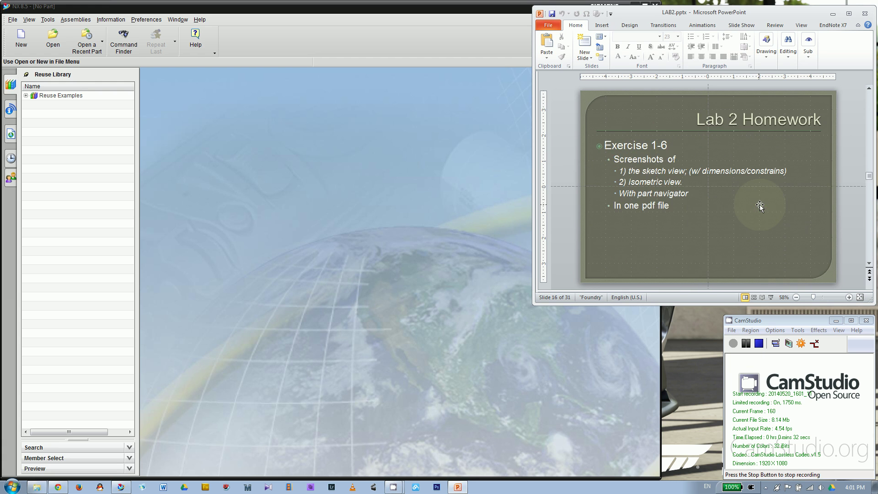
pyautogui.scroll(-1, 760, 207)
pyautogui.scroll(-1, 743, 203)
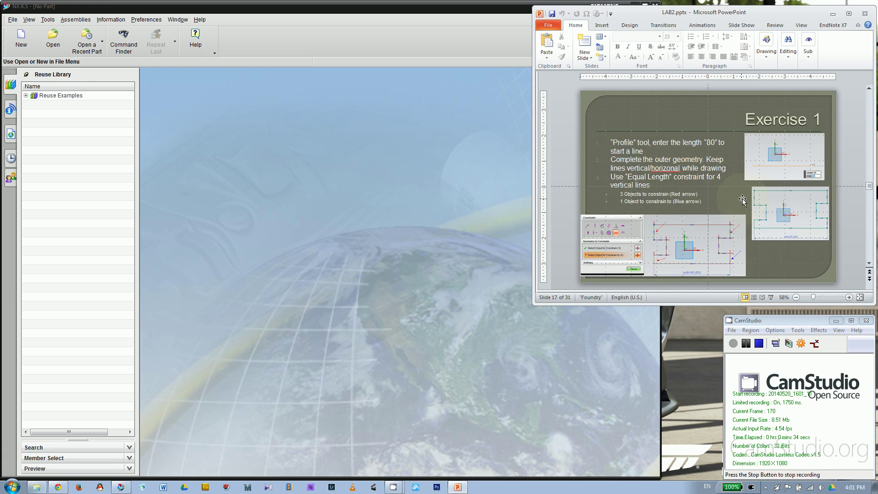
pyautogui.scroll(2, 743, 203)
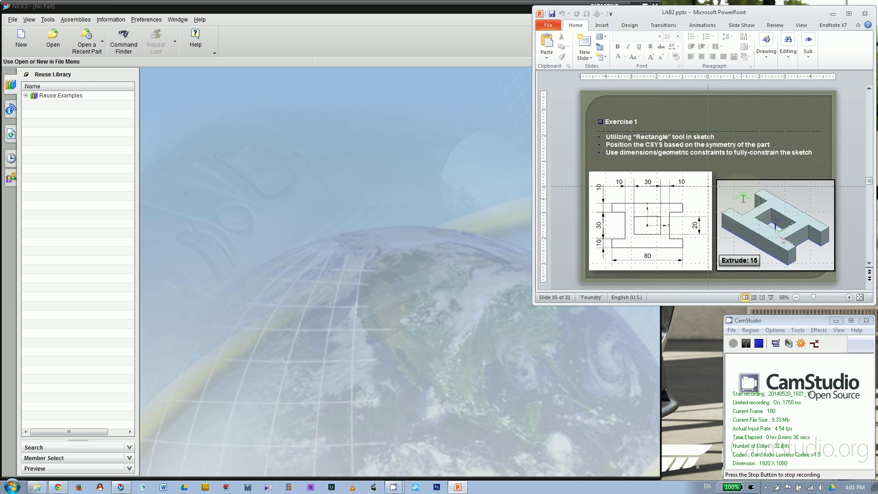
pyautogui.scroll(-1, 744, 201)
pyautogui.scroll(-1, 742, 199)
pyautogui.scroll(5, 743, 199)
pyautogui.scroll(5, 742, 200)
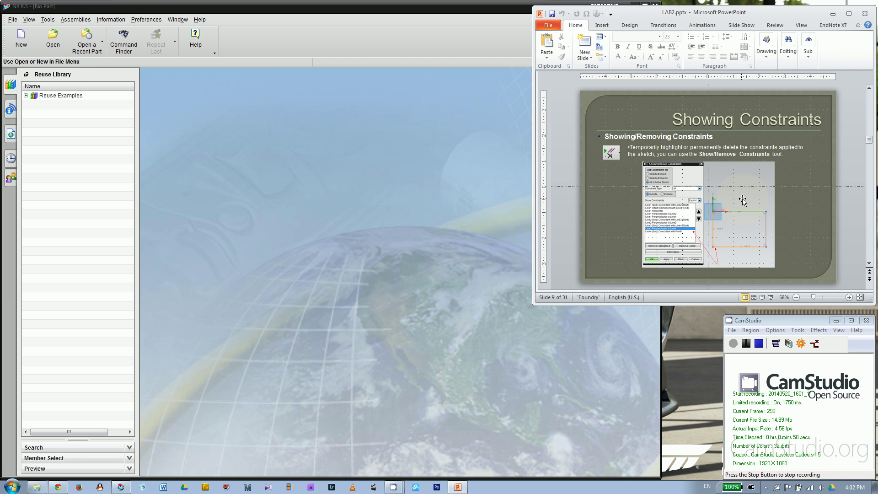
# - Narrow the presentation window and return to the Lecture 2 Material slide
pyautogui.moveTo(533, 161); pyautogui.dragTo(567, 160)
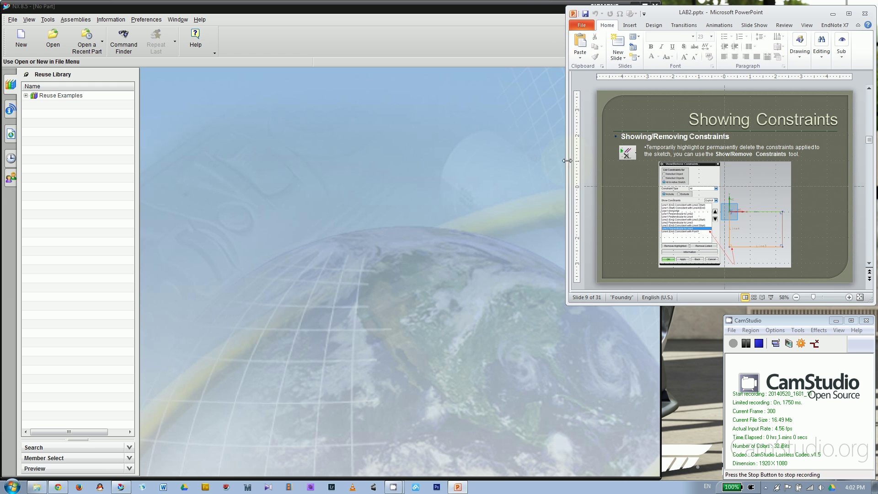
pyautogui.scroll(8, 693, 178)
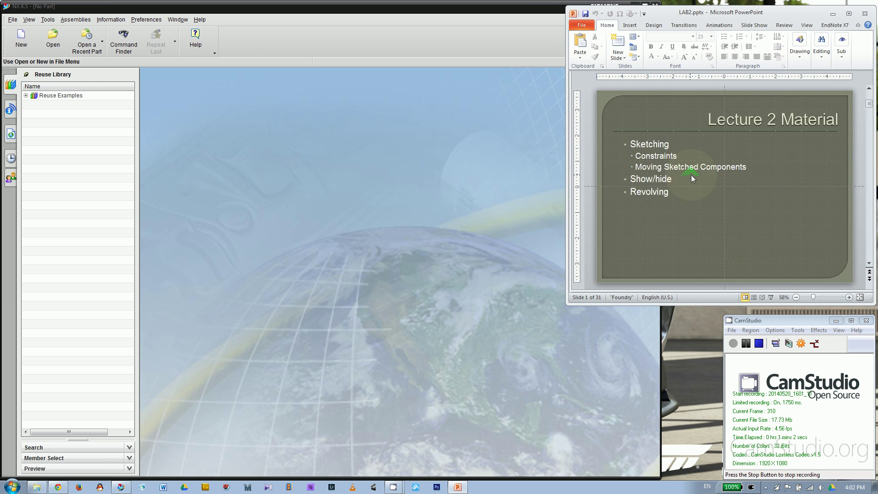
pyautogui.scroll(-2, 693, 178)
pyautogui.scroll(1, 692, 176)
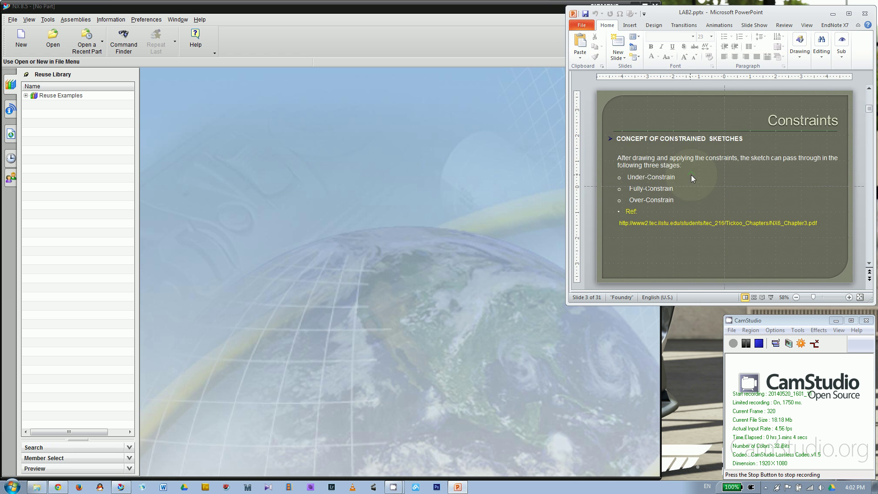
pyautogui.scroll(1, 664, 167)
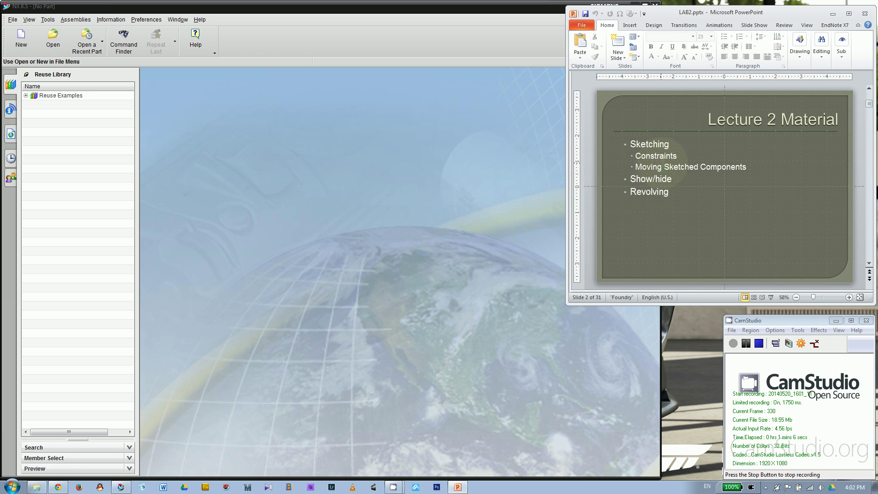
# - Switch to NX and create a new part from the Model template in inches, named lab2
pyautogui.click(447, 174)
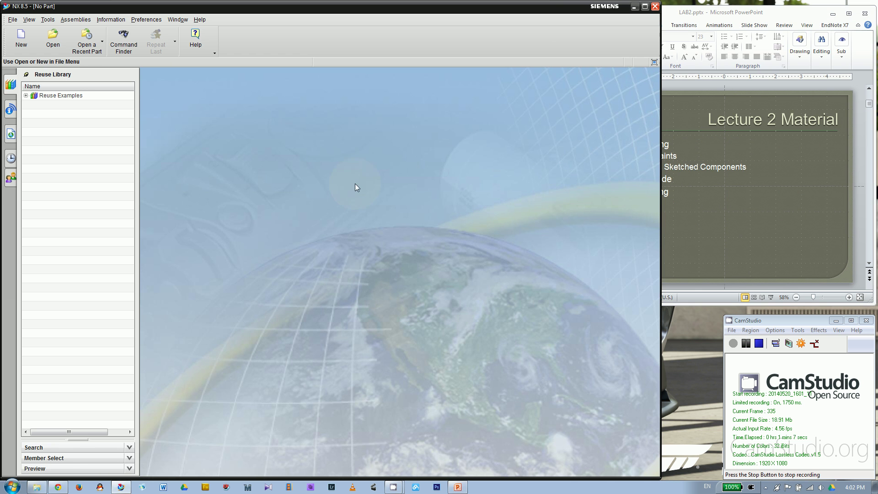
pyautogui.click(21, 40)
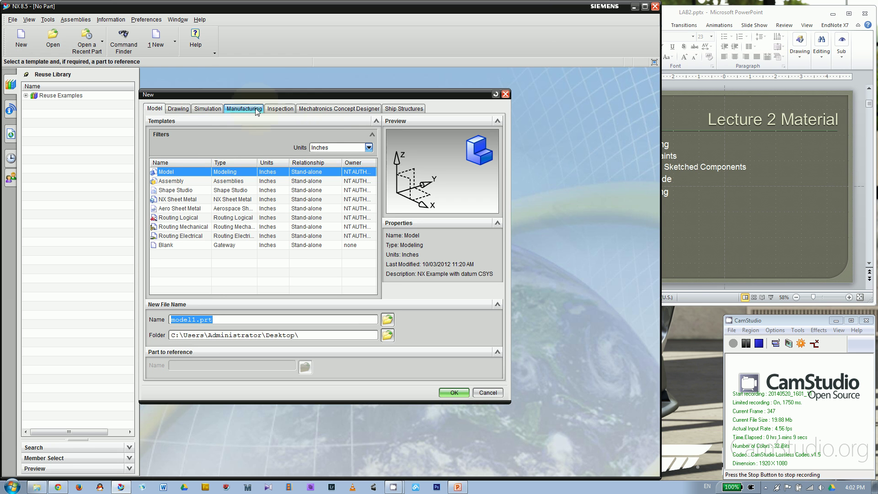
pyautogui.click(334, 147)
pyautogui.click(329, 166)
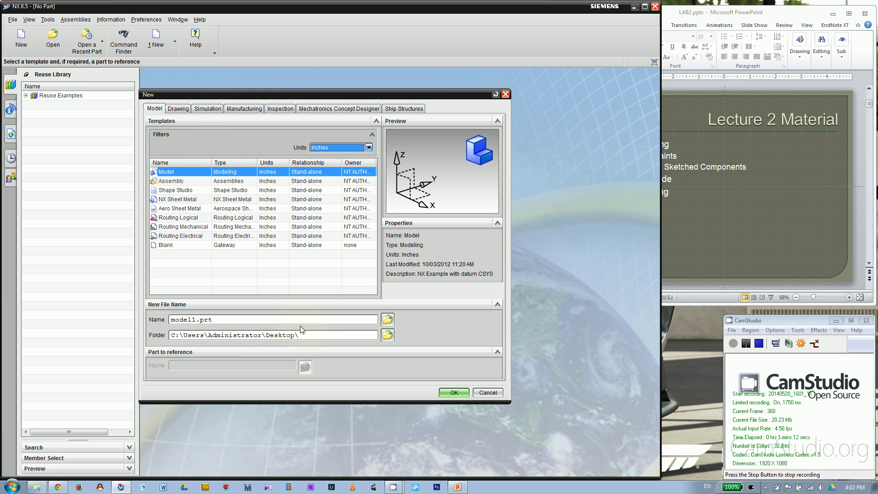
pyautogui.click(254, 335)
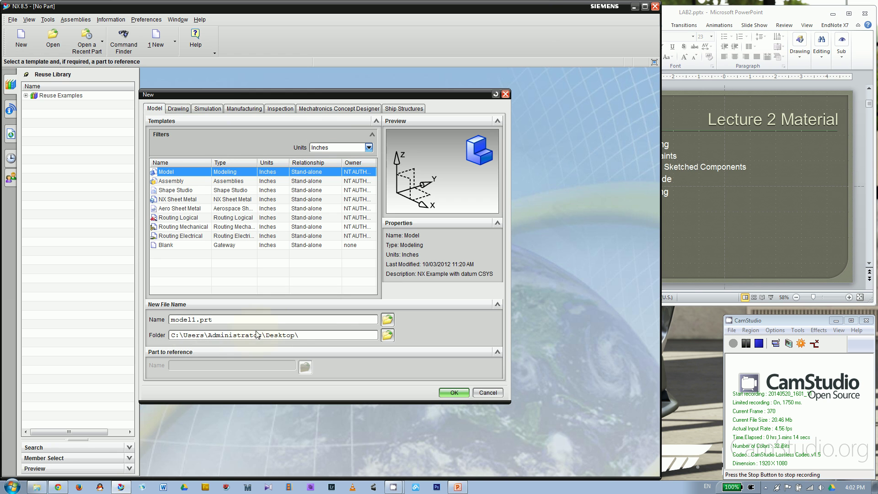
pyautogui.moveTo(275, 319); pyautogui.dragTo(150, 319)
pyautogui.write('1')
pyautogui.write('ab2')
pyautogui.press('Return')
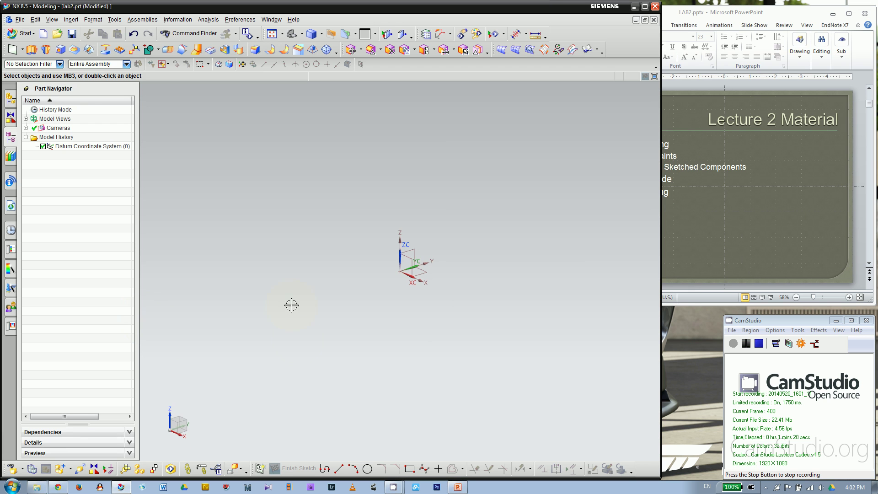
# - Create a sketch on the XY plane of the datum coordinate system
pyautogui.moveTo(359, 308)
pyautogui.mouseDown(button='middle')
pyautogui.moveTo(325, 287)
pyautogui.moveTo(316, 326)
pyautogui.mouseUp(button='middle')
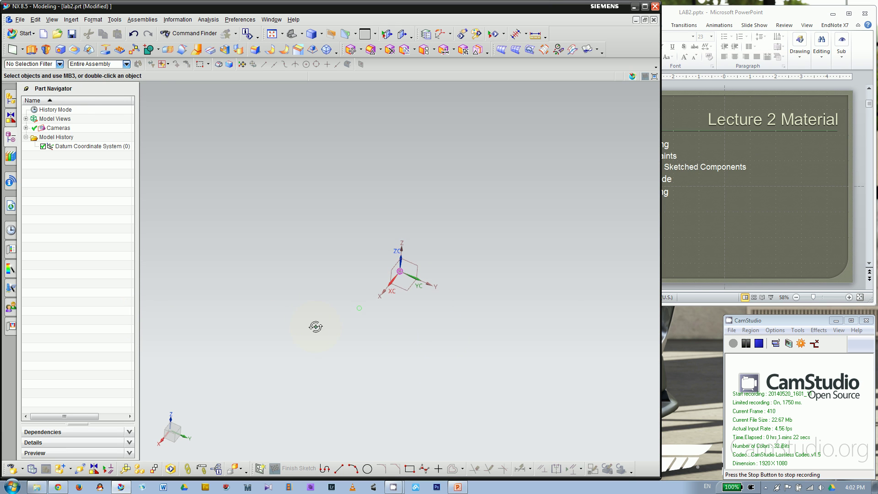
pyautogui.click(262, 469)
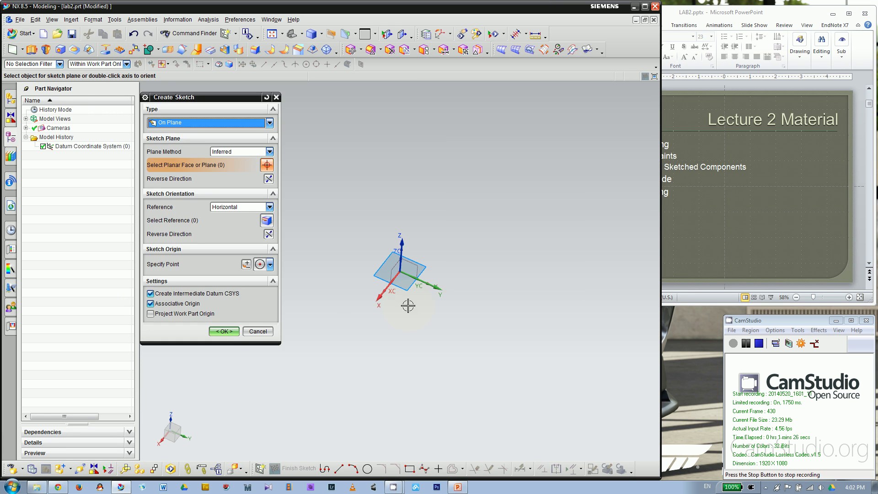
pyautogui.click(403, 281)
pyautogui.click(224, 331)
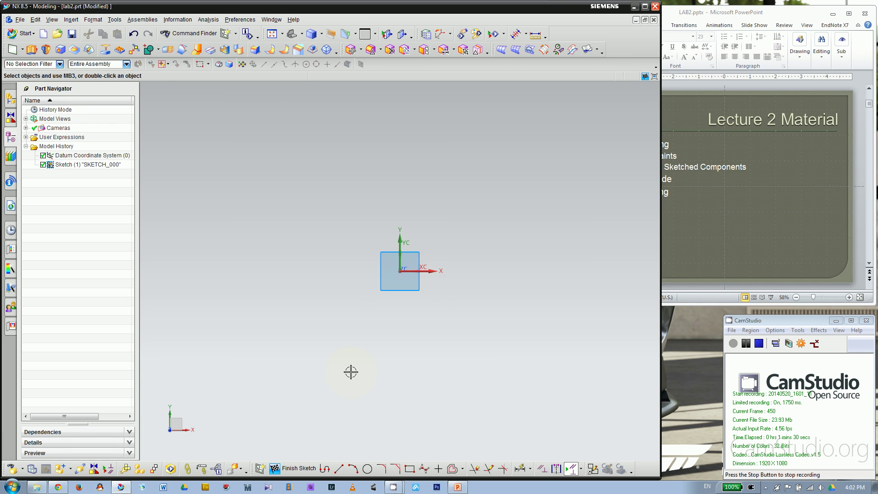
# - Open the Geometric Constraints tool to examine its constraint types, and review the Constraints slide in PowerPoint
pyautogui.click(745, 228)
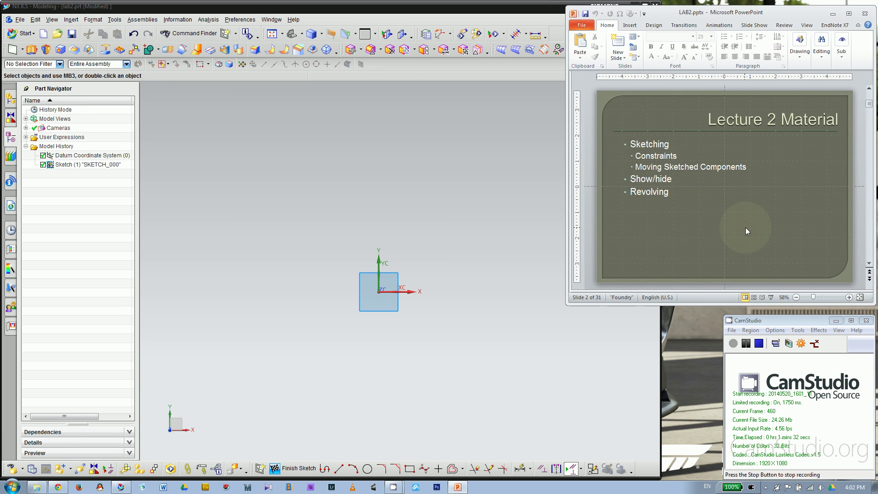
pyautogui.click(546, 450)
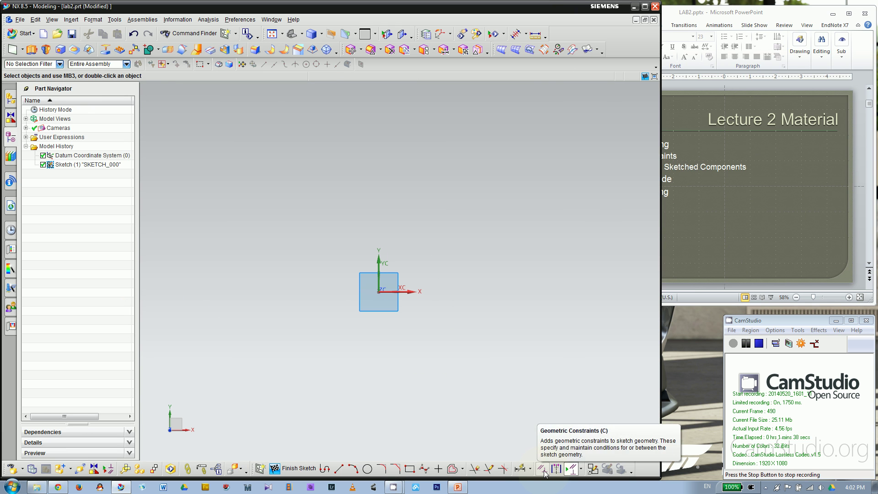
pyautogui.click(542, 469)
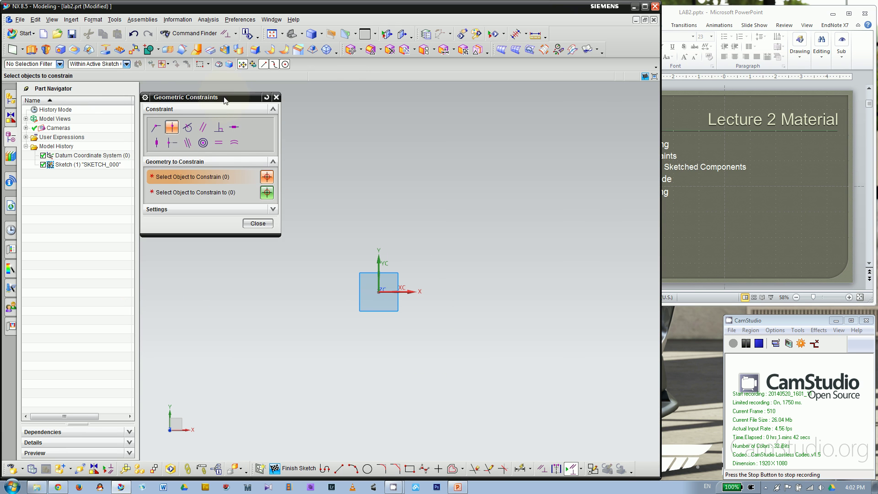
pyautogui.moveTo(224, 100); pyautogui.dragTo(224, 89)
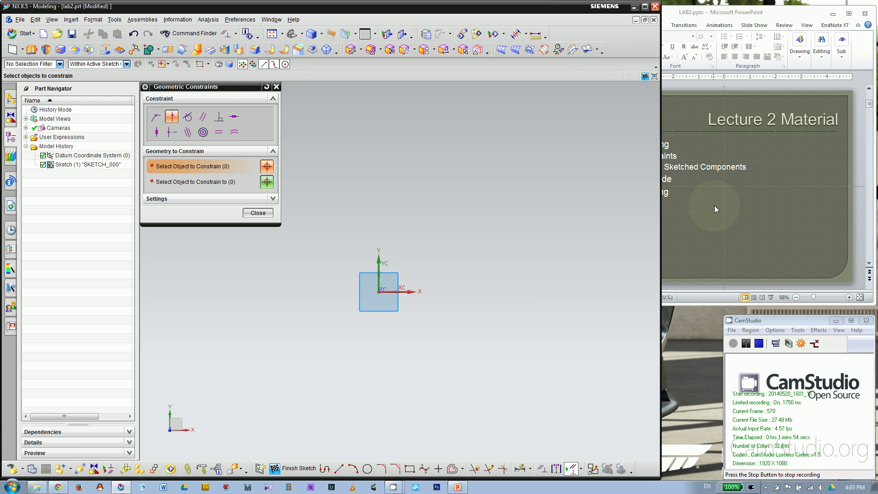
pyautogui.click(733, 232)
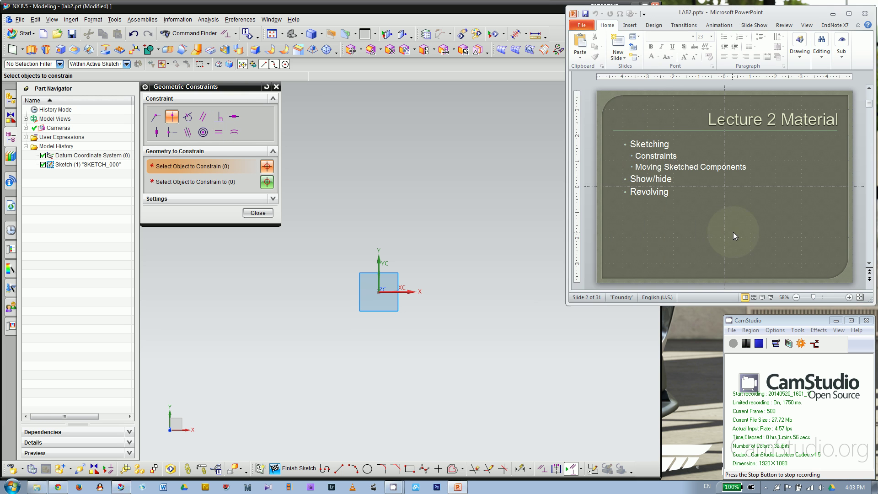
pyautogui.scroll(-1, 720, 237)
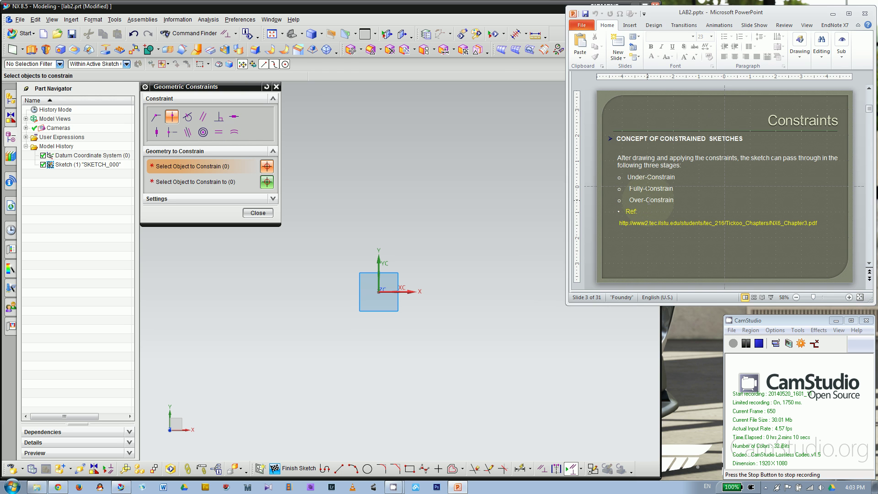
# - In NX, sketch a horizontal line above the sketch origin and move it slightly closer to the origin
pyautogui.click(339, 469)
pyautogui.click(369, 206)
pyautogui.click(453, 206)
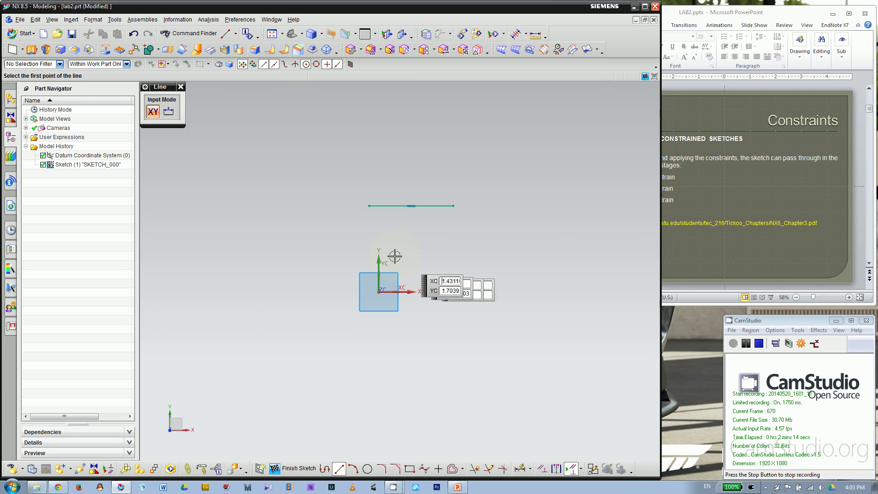
pyautogui.click(180, 87)
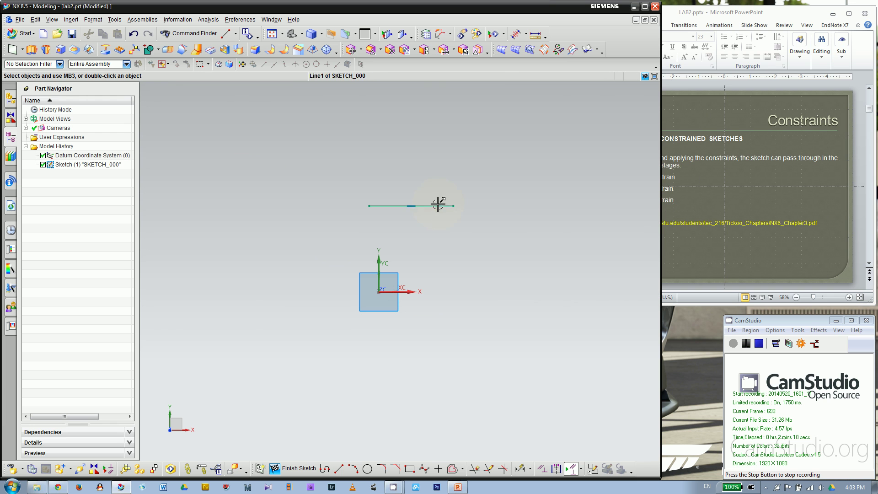
pyautogui.moveTo(438, 205)
pyautogui.mouseDown()
pyautogui.moveTo(335, 239)
pyautogui.moveTo(400, 210)
pyautogui.moveTo(446, 208)
pyautogui.mouseUp()
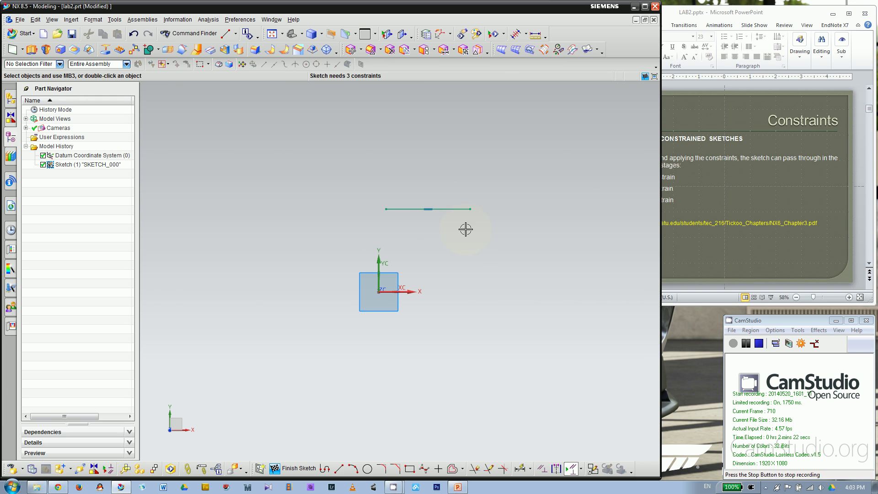
pyautogui.moveTo(458, 211); pyautogui.dragTo(443, 221)
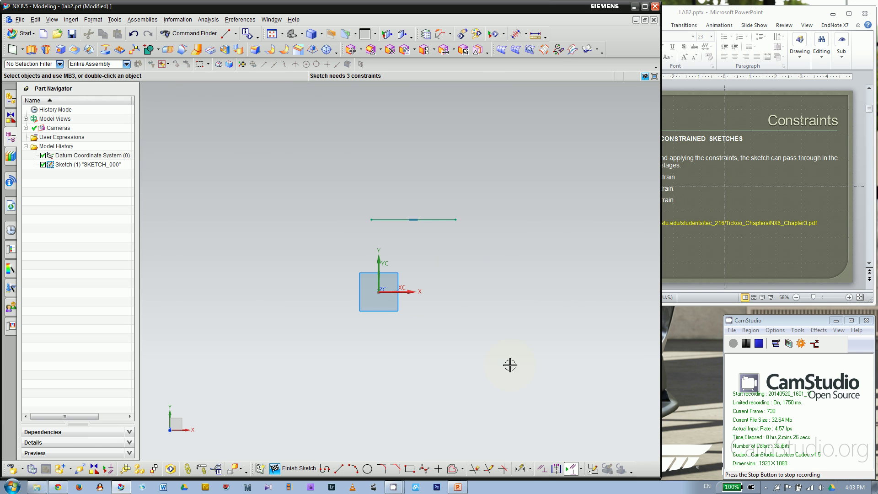
# - Examine the line's degree-of-freedom arrows with the sketch dimension tool, and compare them with the constraint stages on PowerPoint's Constraints slide
pyautogui.click(522, 470)
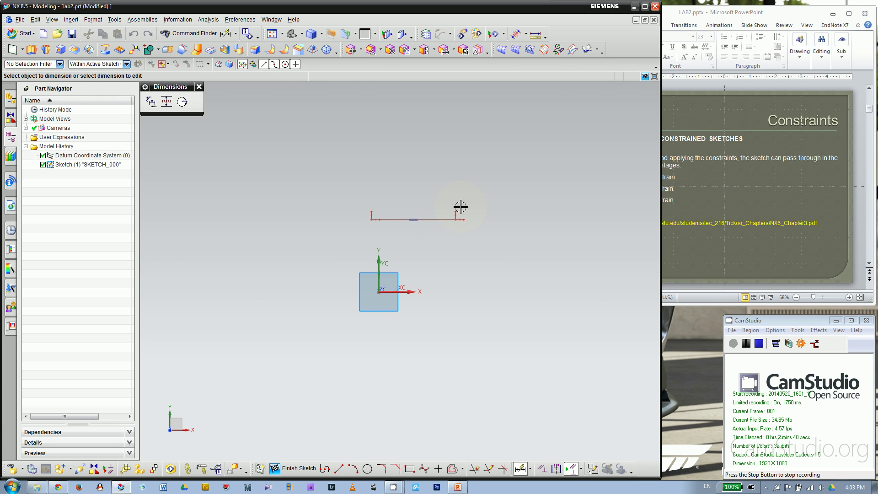
pyautogui.scroll(5, 459, 210)
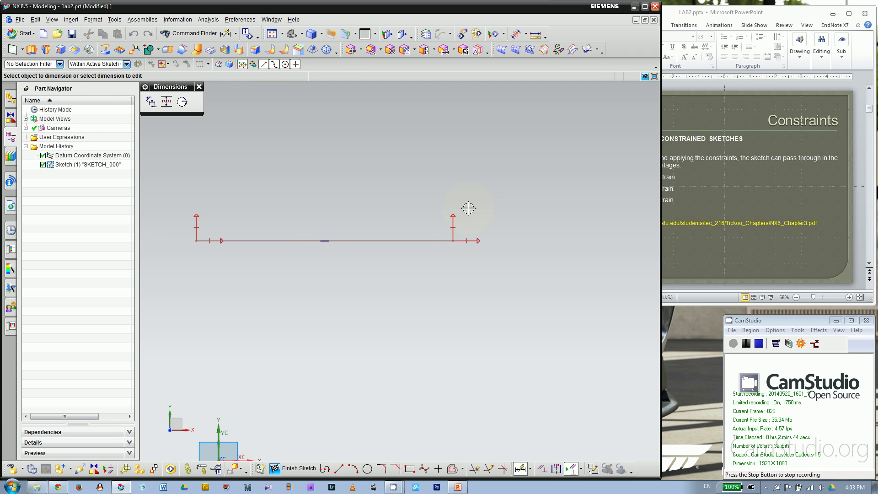
pyautogui.scroll(-1, 496, 227)
pyautogui.scroll(2, 459, 235)
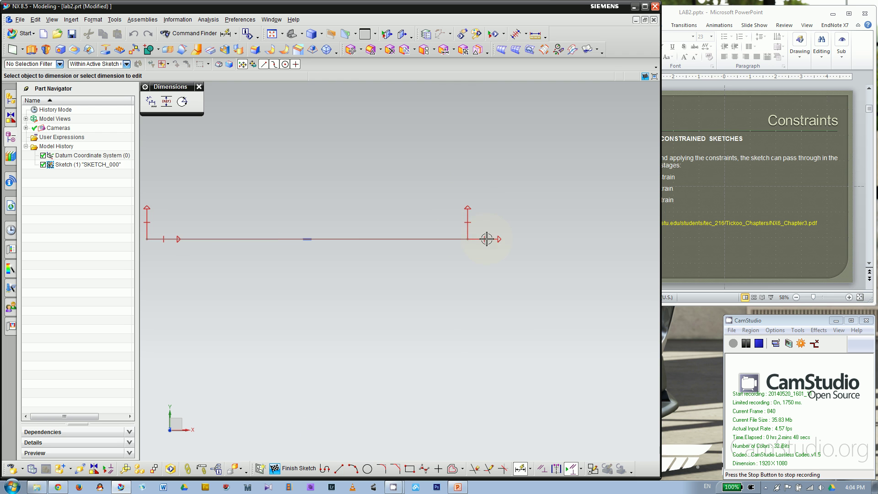
pyautogui.scroll(-1, 471, 215)
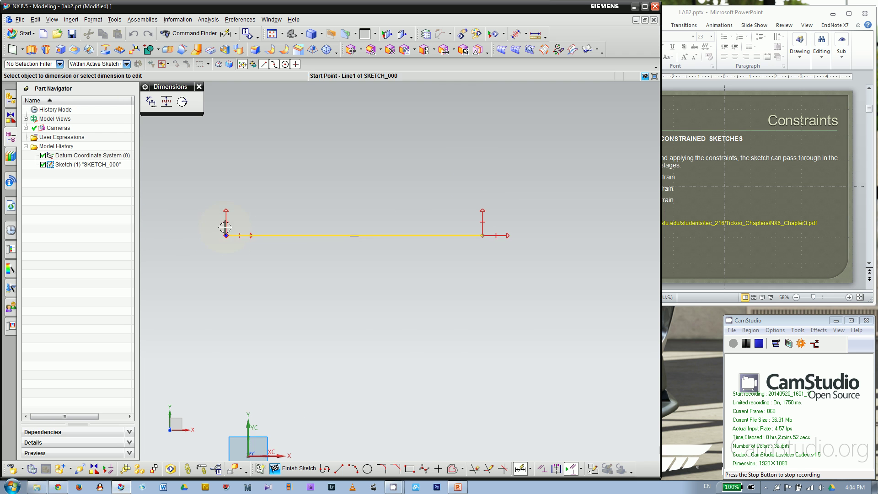
pyautogui.scroll(-1, 378, 211)
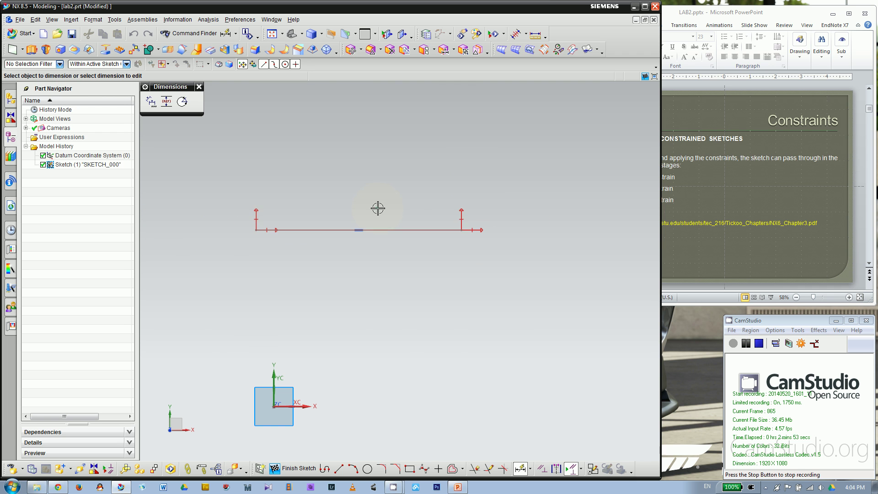
pyautogui.click(199, 87)
pyautogui.click(704, 241)
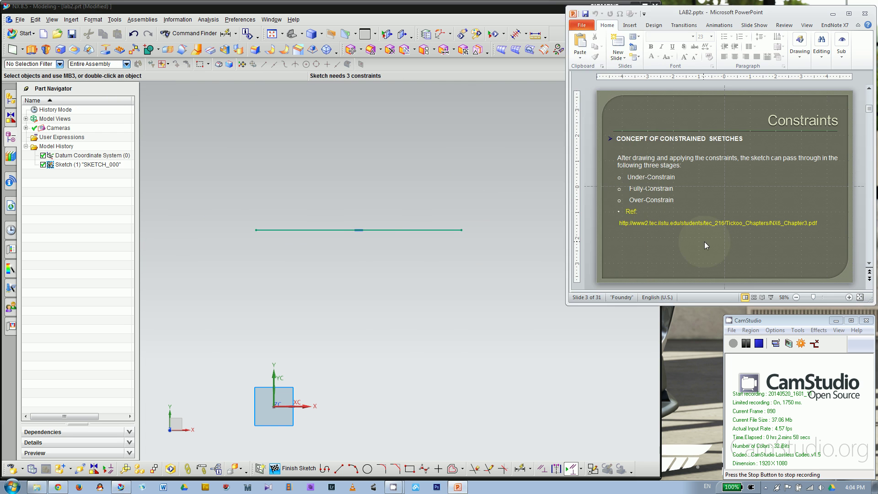
pyautogui.click(511, 261)
pyautogui.scroll(-1, 536, 218)
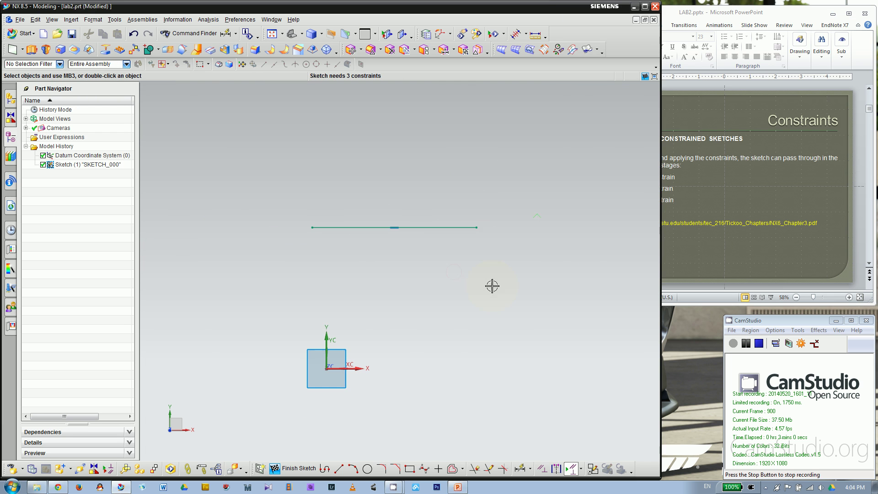
# - Dimension the horizontal line's length, and undo that dimension
pyautogui.click(520, 467)
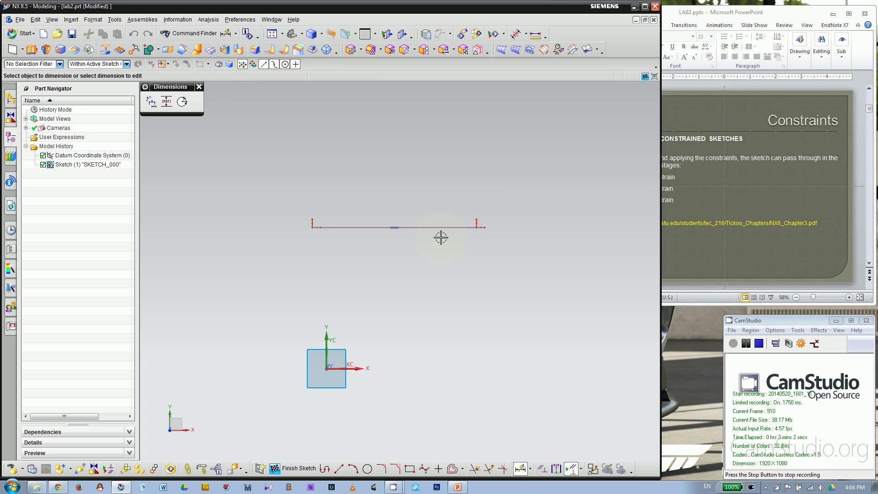
pyautogui.click(441, 227)
pyautogui.click(436, 189)
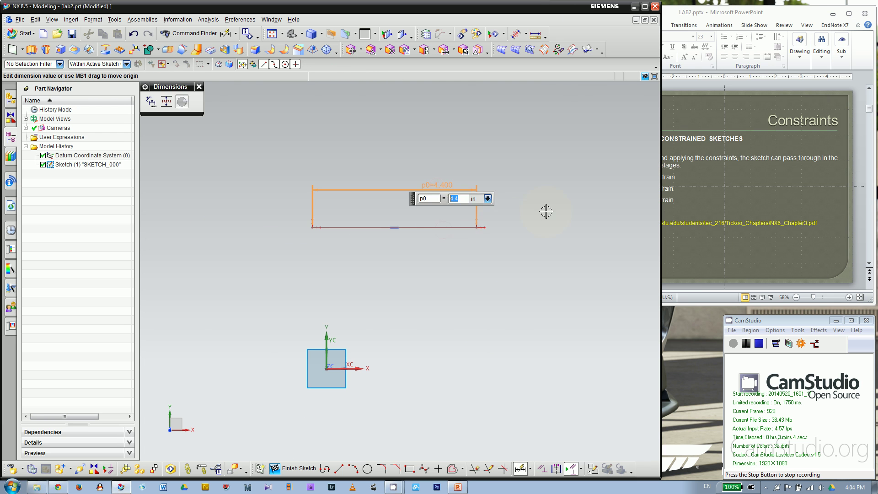
pyautogui.click(198, 87)
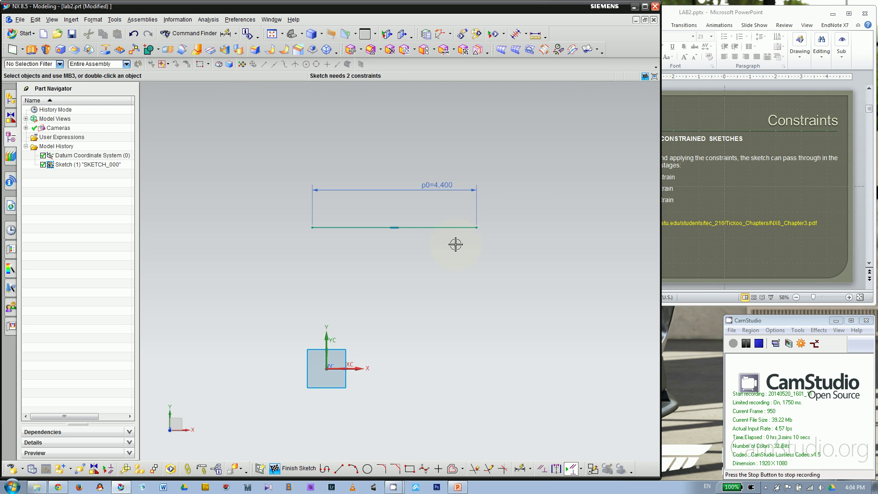
pyautogui.click(133, 33)
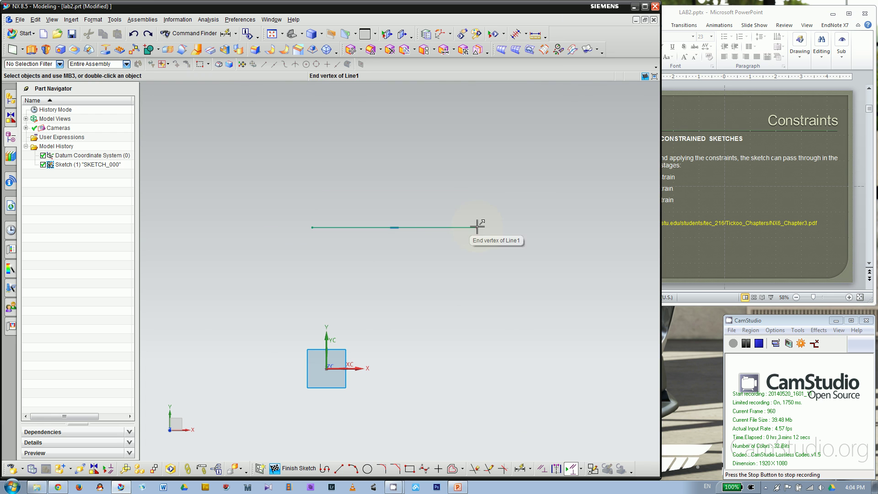
# - Stretch the line's right endpoint to a length of about 5.23 in, and place a length dimension above the line
pyautogui.moveTo(477, 227)
pyautogui.mouseDown()
pyautogui.moveTo(556, 231)
pyautogui.moveTo(510, 223)
pyautogui.mouseUp()
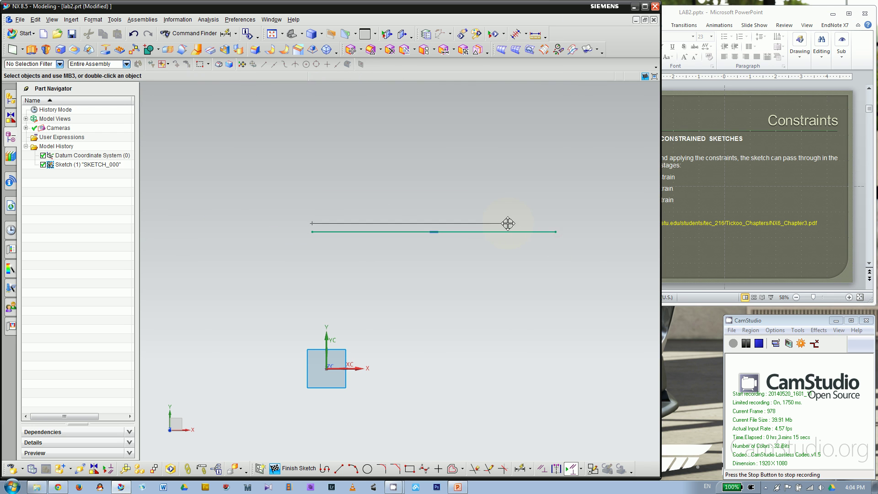
pyautogui.click(520, 469)
pyautogui.click(481, 222)
pyautogui.click(460, 174)
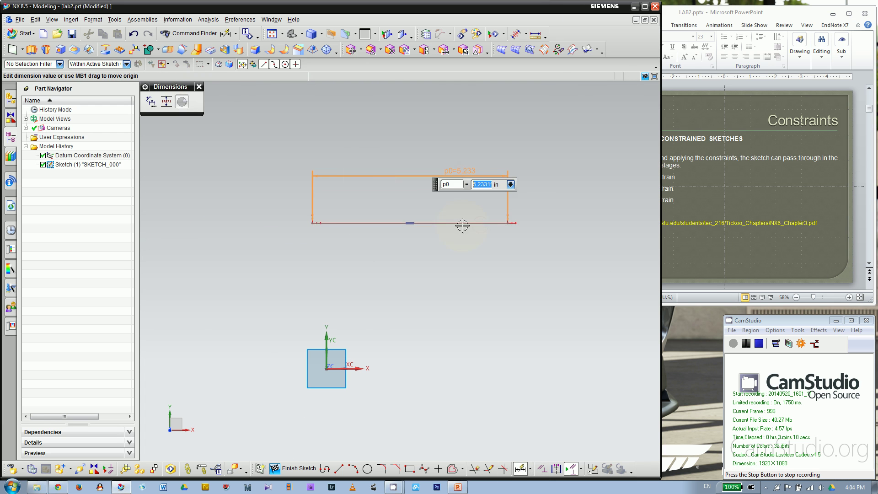
pyautogui.click(199, 87)
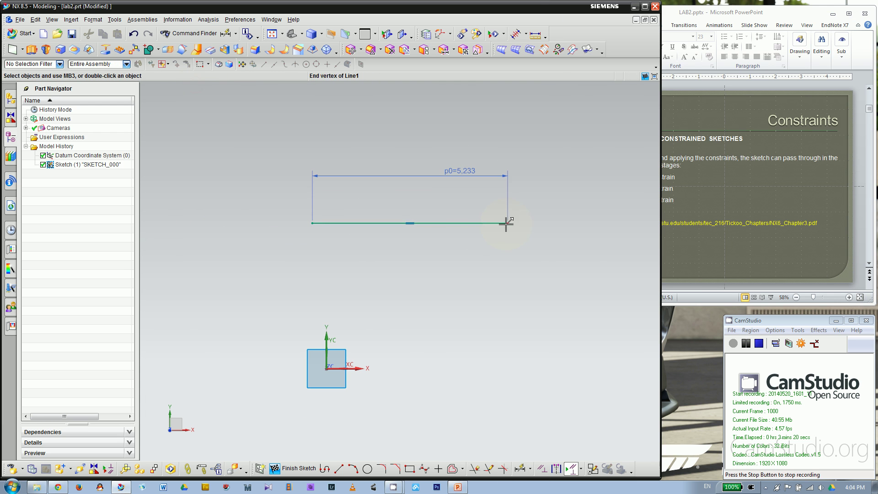
# - Move the dimensioned line down and to the right, and check its remaining degrees of freedom with the dimension tool
pyautogui.moveTo(518, 225)
pyautogui.mouseDown()
pyautogui.moveTo(531, 254)
pyautogui.moveTo(520, 247)
pyautogui.moveTo(574, 242)
pyautogui.mouseUp()
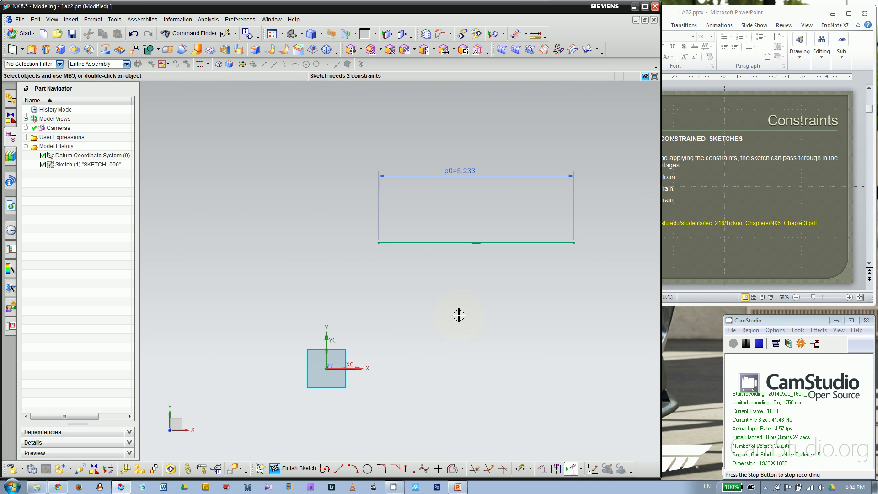
pyautogui.click(522, 471)
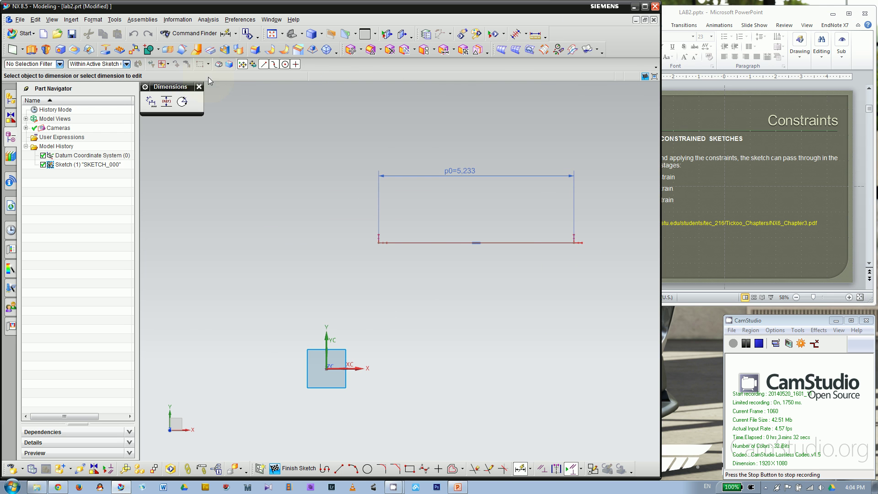
pyautogui.click(198, 87)
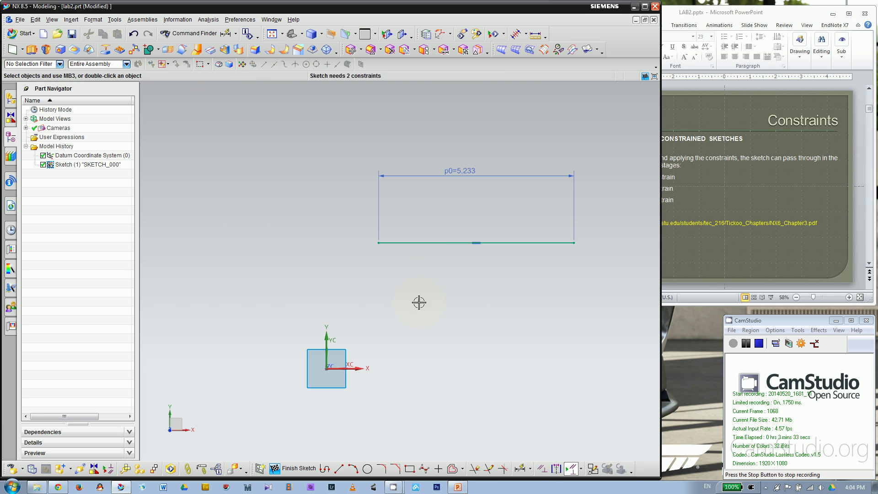
# - Add a vertical dimension between the line's left endpoint and the sketch origin, placed left of the Y axis
pyautogui.click(520, 467)
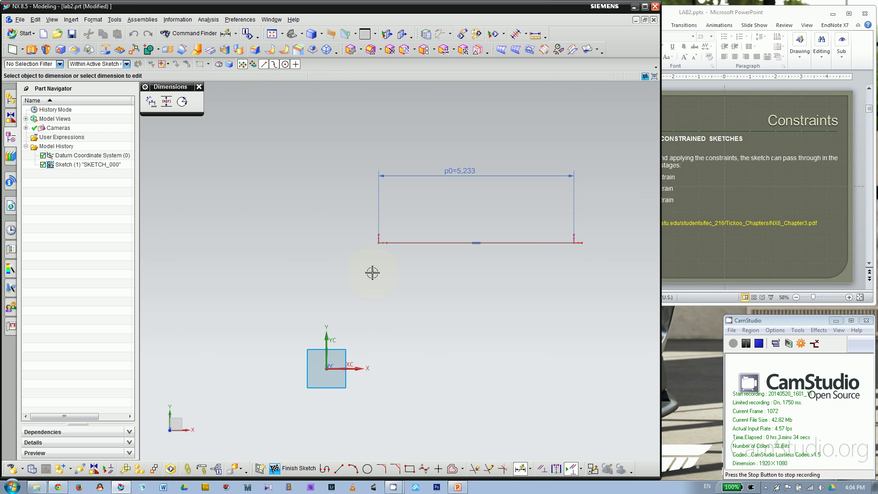
pyautogui.click(379, 244)
pyautogui.click(326, 369)
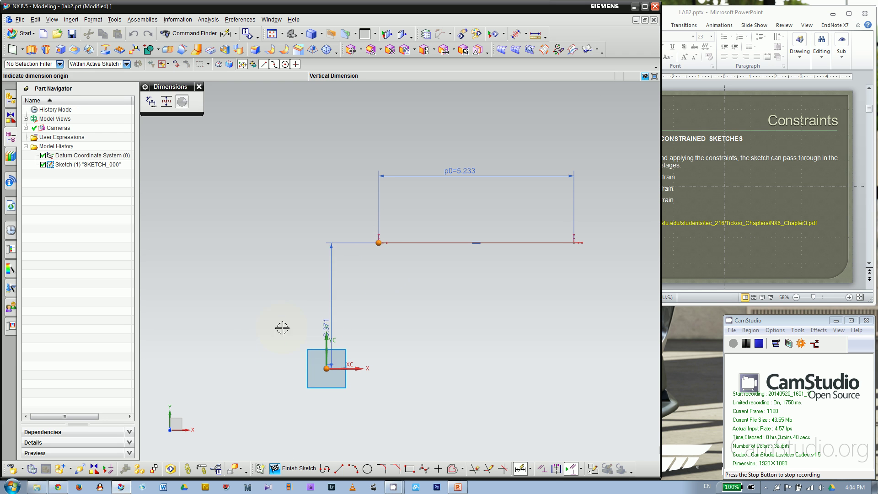
pyautogui.click(265, 333)
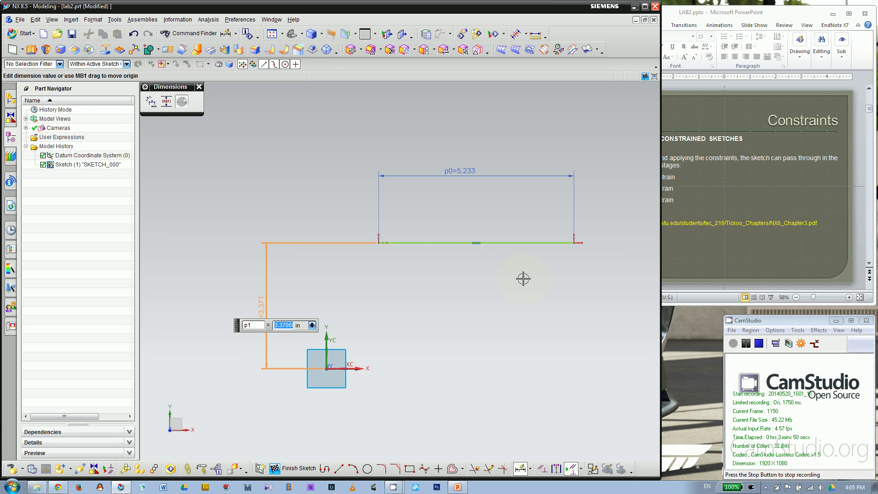
pyautogui.click(198, 87)
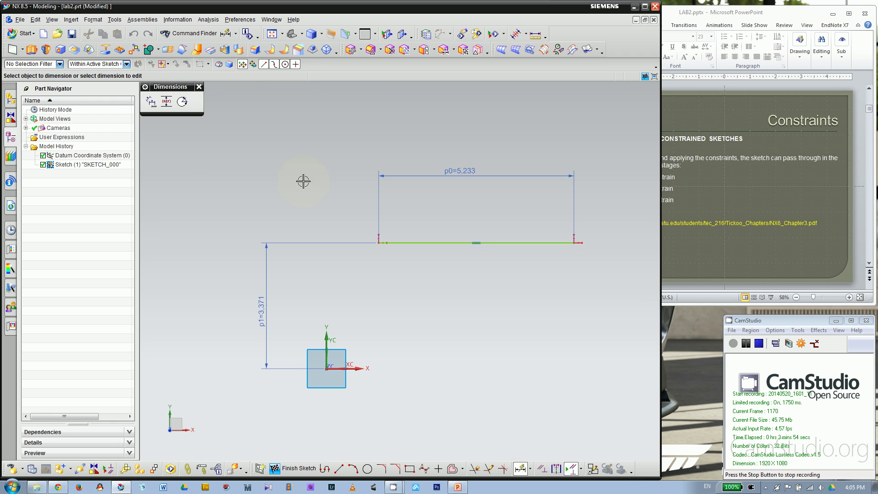
pyautogui.click(199, 87)
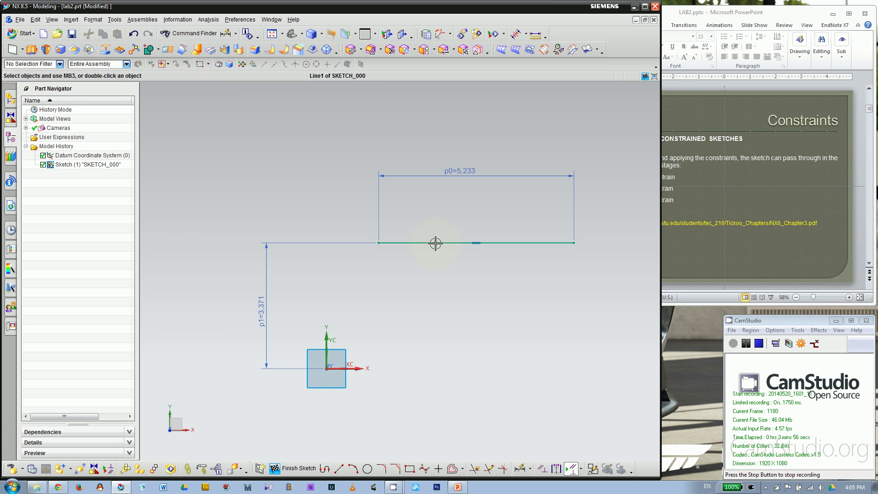
# - Slide the line sideways to test its horizontal freedom, ending with its left endpoint about 1.115 in right of the Y axis
pyautogui.moveTo(436, 243)
pyautogui.mouseDown()
pyautogui.moveTo(407, 249)
pyautogui.moveTo(432, 270)
pyautogui.moveTo(488, 270)
pyautogui.mouseUp()
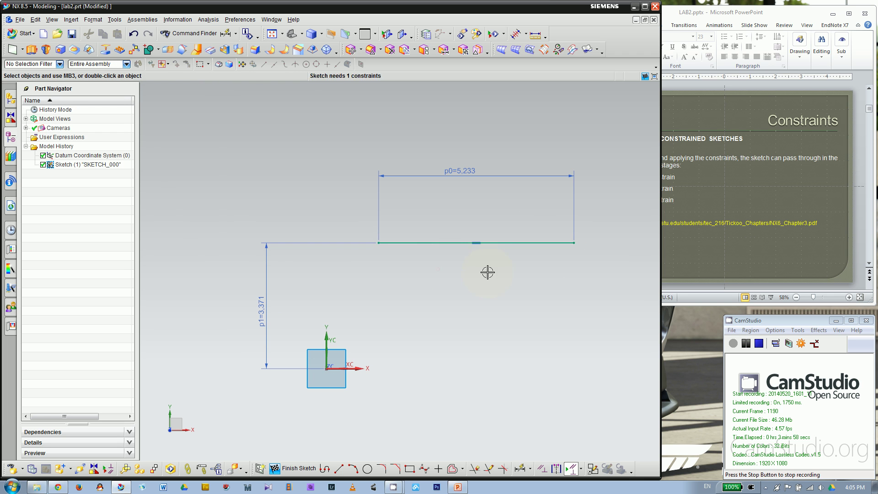
pyautogui.moveTo(430, 245); pyautogui.dragTo(469, 272)
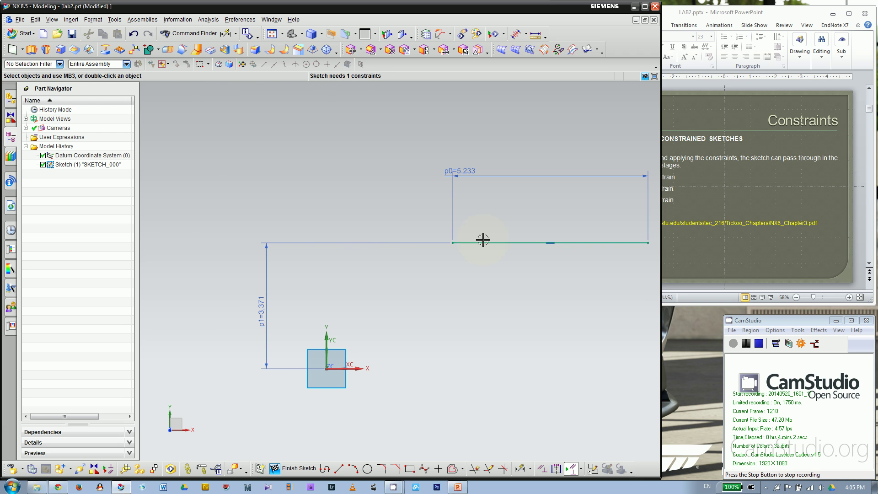
pyautogui.moveTo(483, 239); pyautogui.dragTo(398, 243)
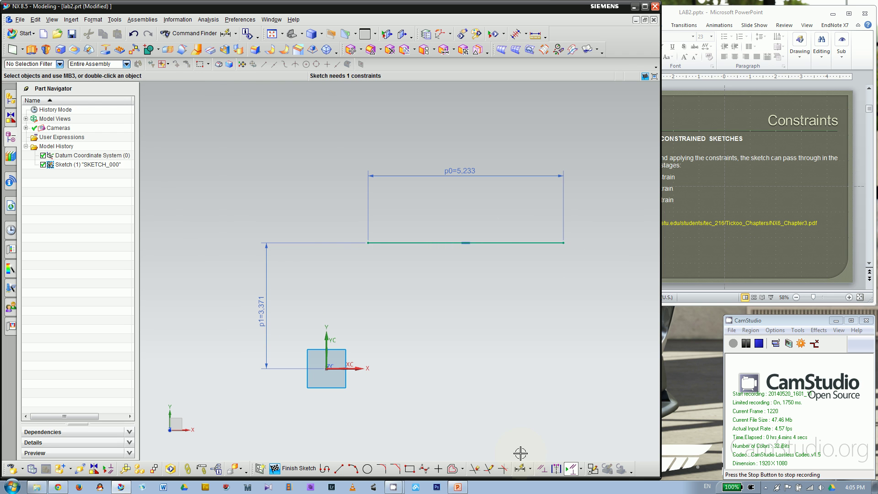
# - Add a horizontal dimension between the line's left endpoint and the Y axis, placed above the line
pyautogui.click(520, 468)
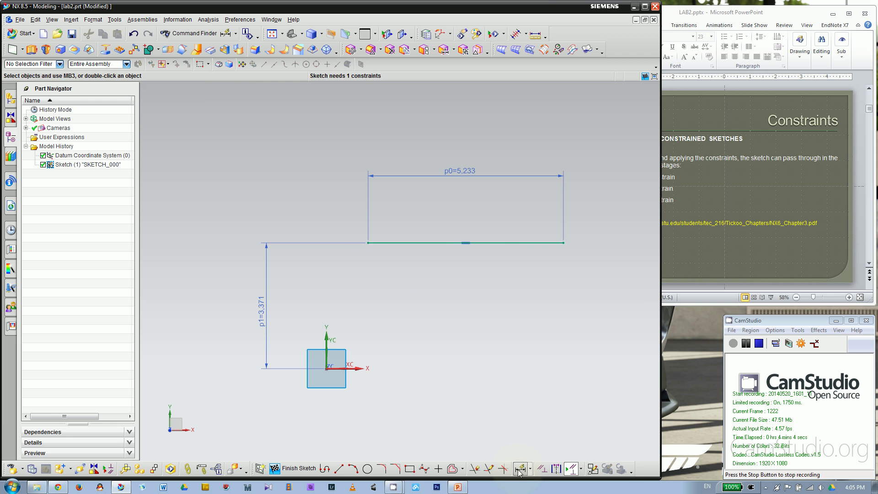
pyautogui.click(366, 242)
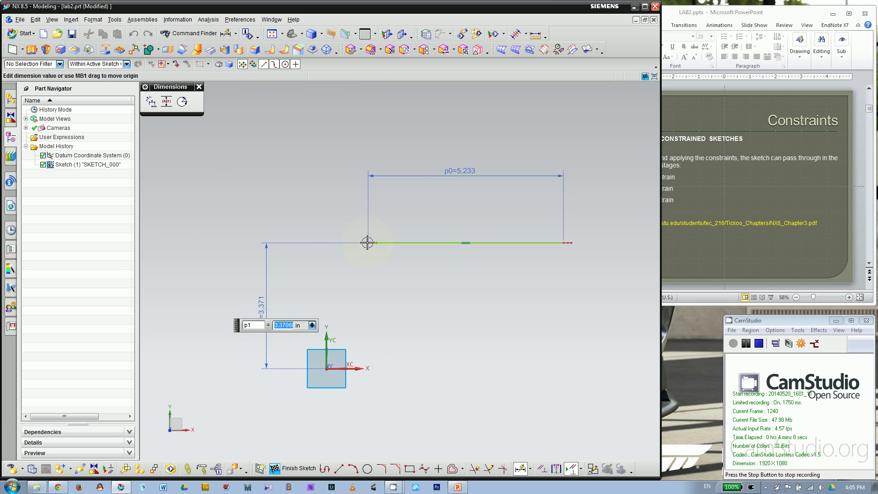
pyautogui.press('Return')
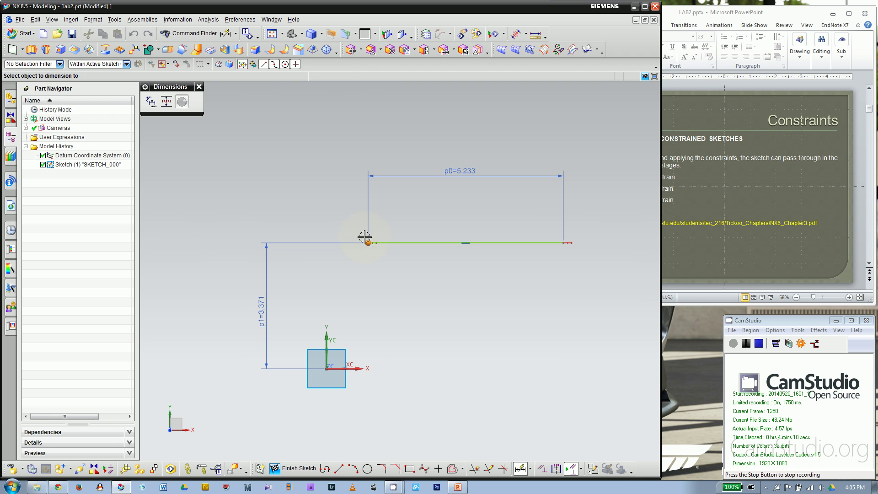
pyautogui.click(326, 343)
pyautogui.click(349, 193)
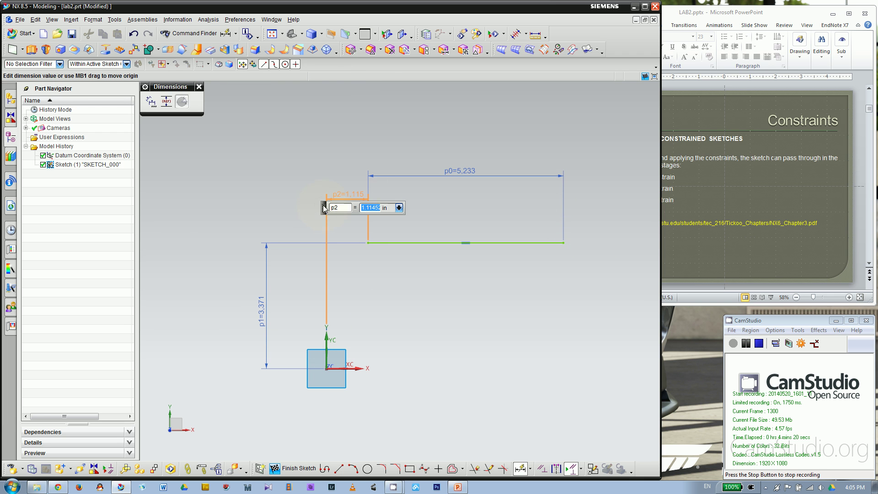
pyautogui.moveTo(323, 208); pyautogui.dragTo(238, 162)
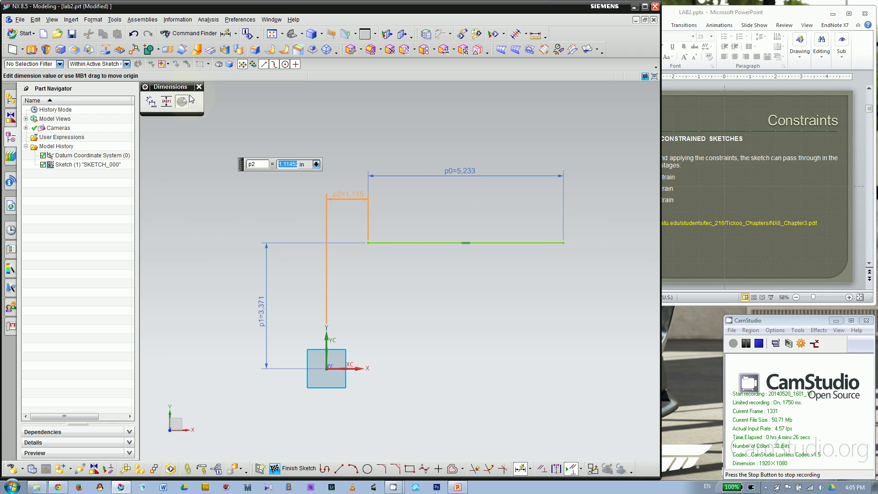
pyautogui.press('Escape')
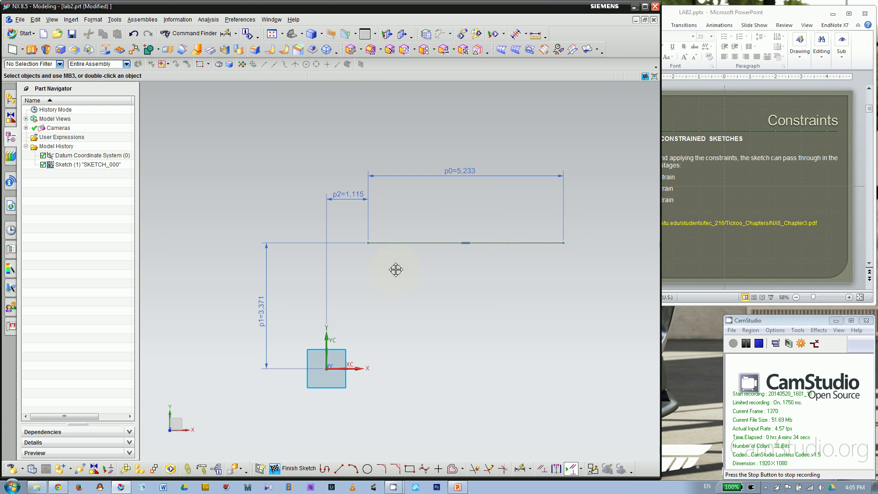
# - Compare the dimensioned sketch with the constraint stages on the Constraints slide in PowerPoint, and return to NX
pyautogui.scroll(-3, 388, 276)
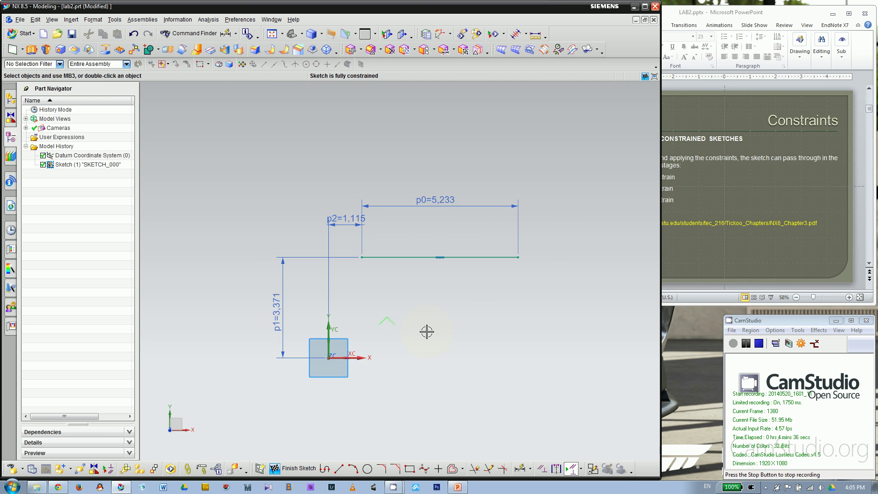
pyautogui.scroll(2, 426, 330)
pyautogui.click(684, 241)
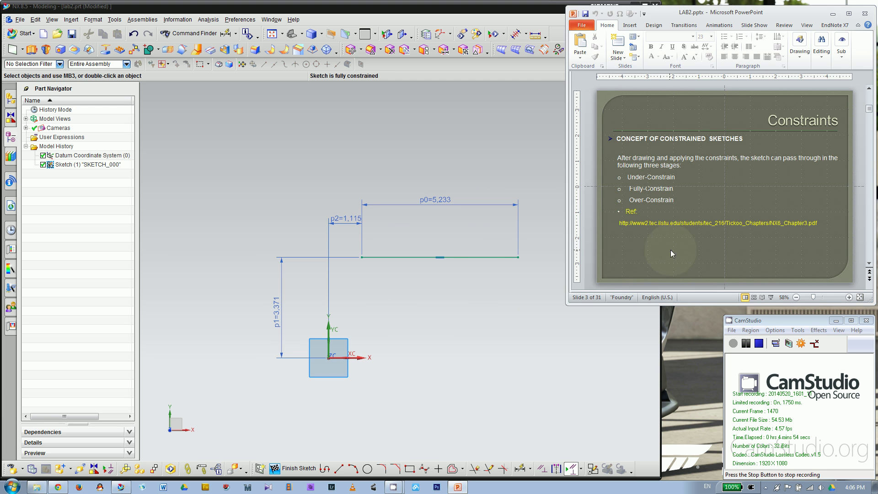
pyautogui.click(501, 302)
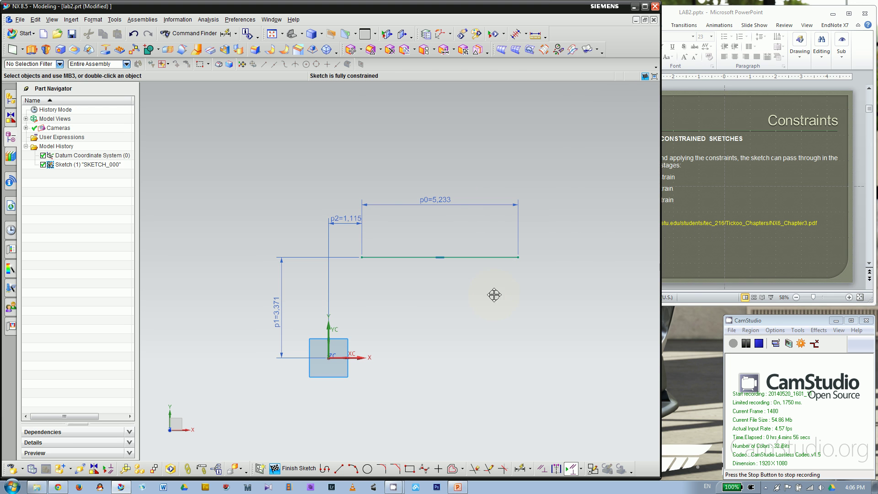
# - Delete the horizontal dimension to the Y axis and slide the line right until its left endpoint is about 1.742 in from the axis
pyautogui.click(354, 220)
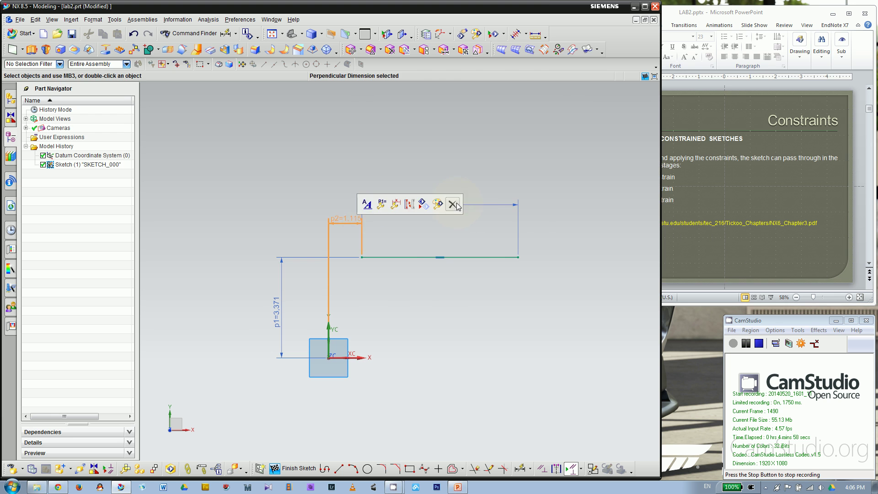
pyautogui.click(453, 204)
pyautogui.moveTo(416, 255)
pyautogui.mouseDown()
pyautogui.moveTo(522, 272)
pyautogui.moveTo(525, 257)
pyautogui.moveTo(513, 280)
pyautogui.mouseUp()
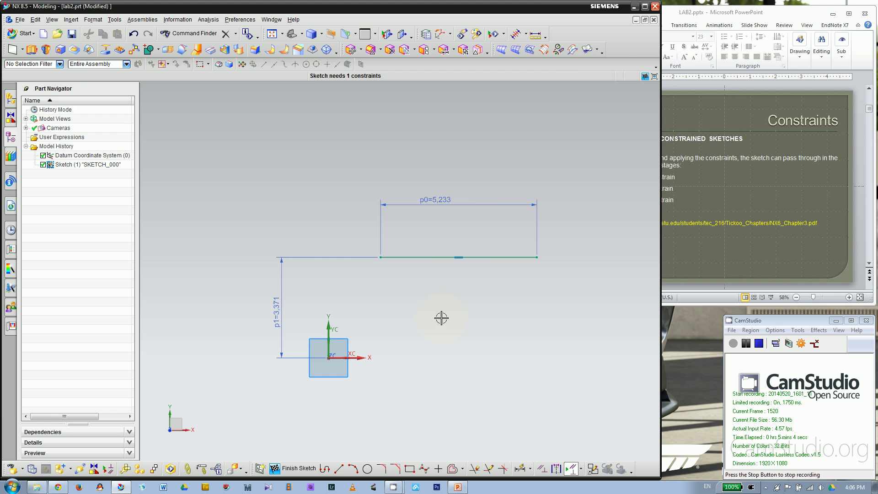
# - Read the under-, fully and over-constrain definitions on the two constraint type slides in PowerPoint, and return to NX
pyautogui.click(685, 255)
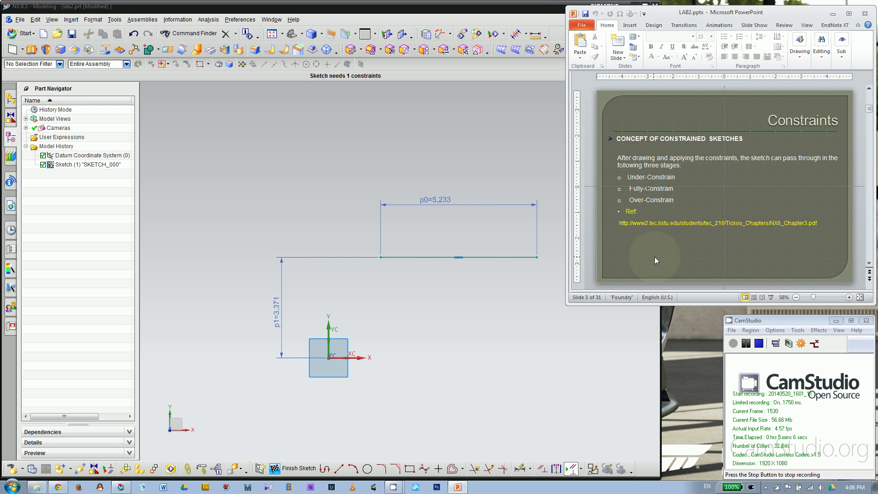
pyautogui.scroll(-1, 671, 253)
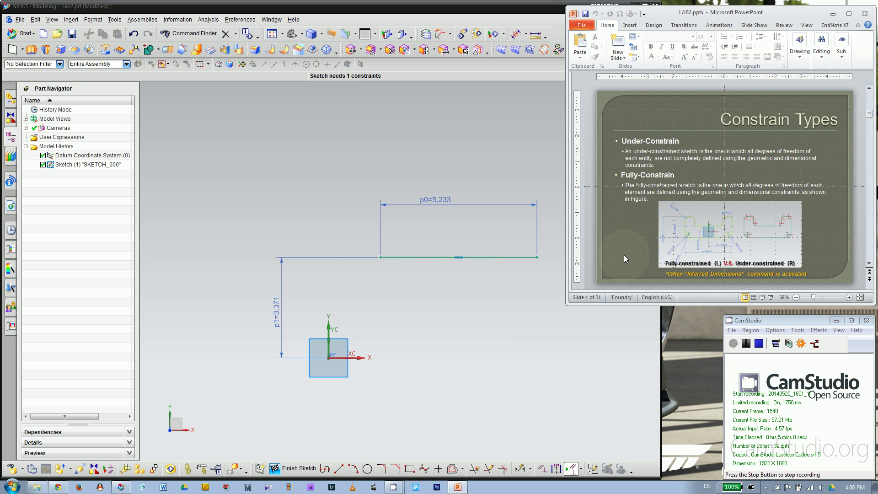
pyautogui.scroll(-1, 623, 254)
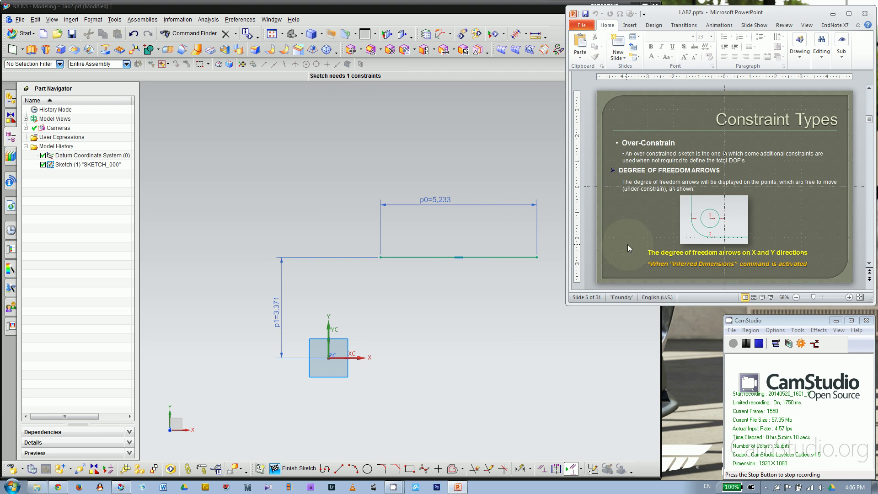
pyautogui.click(523, 276)
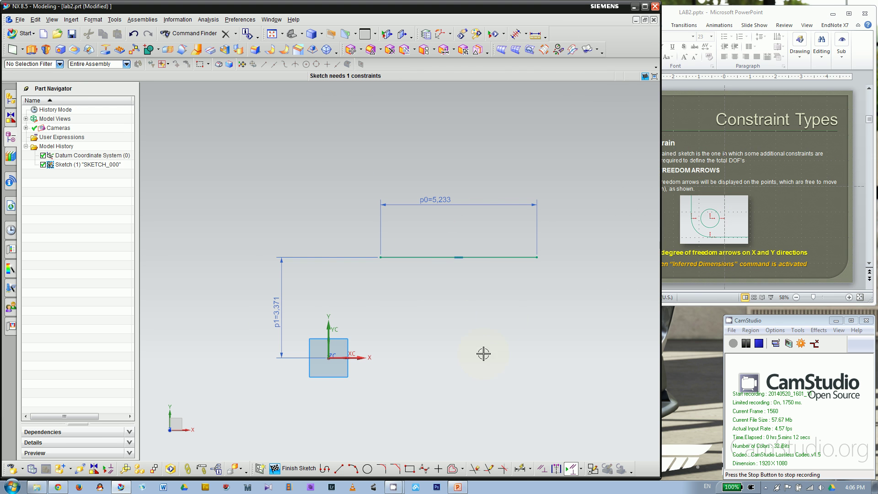
# - Add a horizontal dimension between the line's left endpoint and the Y axis, placed above the line
pyautogui.click(520, 469)
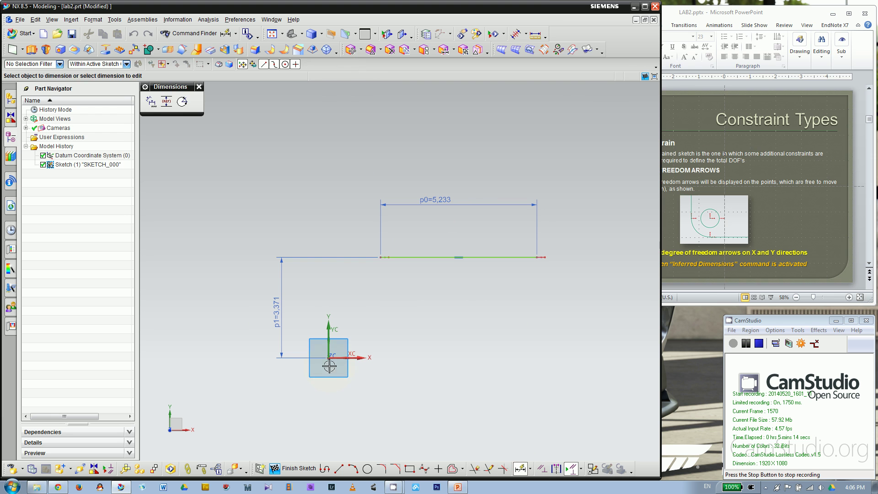
pyautogui.click(380, 257)
pyautogui.click(357, 234)
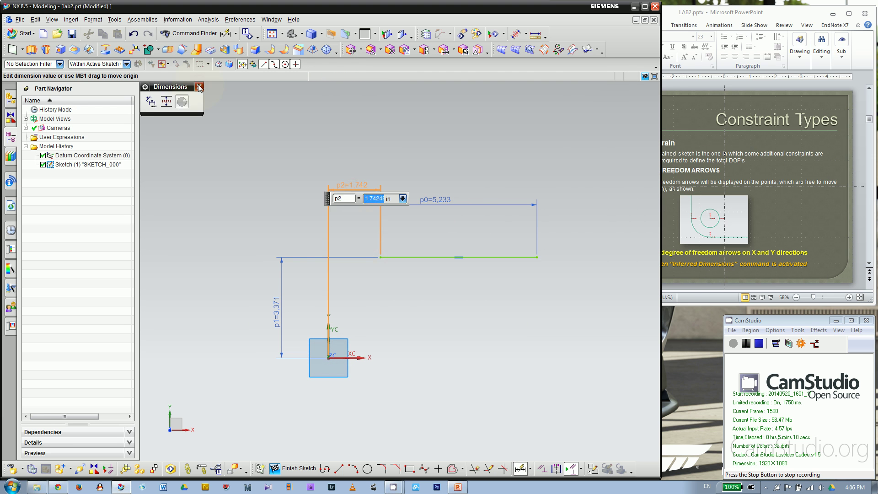
pyautogui.press('Escape')
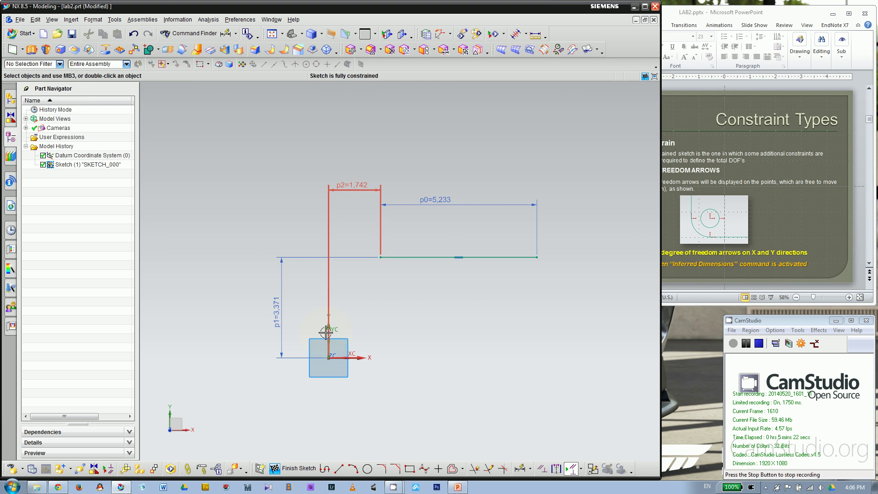
# - Try to constrain the line's left endpoint onto the Y axis with a Point on Curve constraint in the dimensioned sketch
pyautogui.click(547, 470)
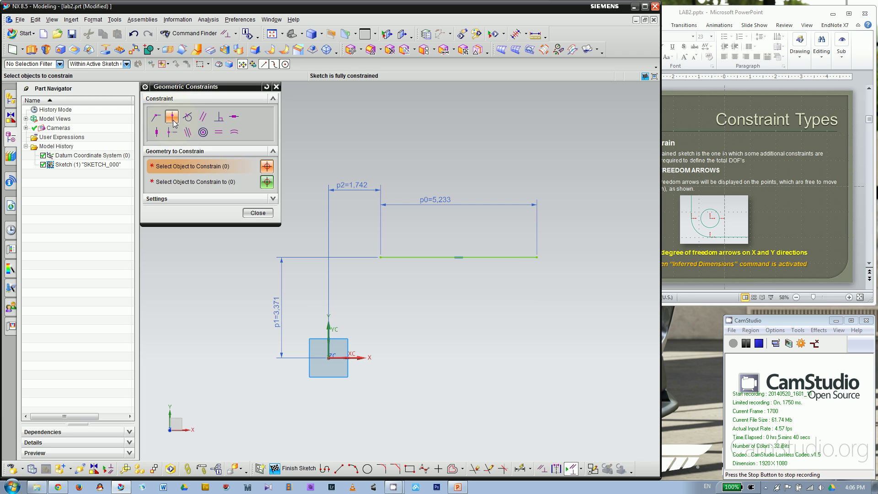
pyautogui.click(381, 257)
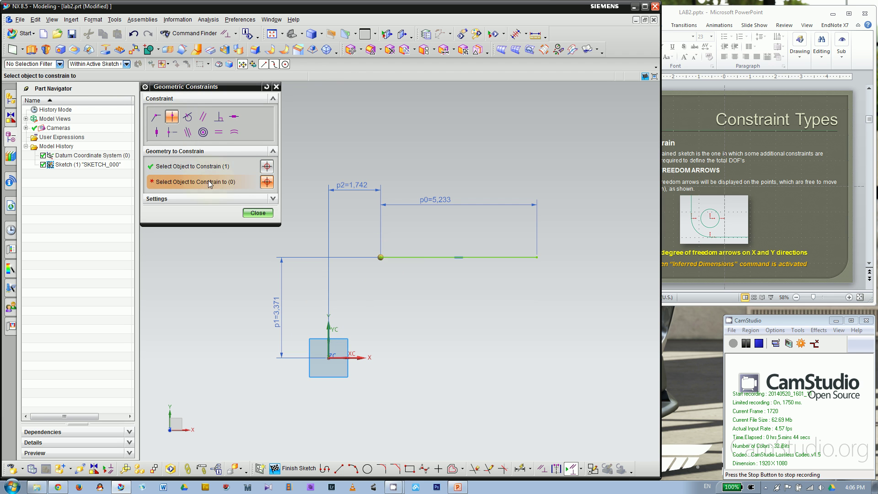
pyautogui.click(330, 328)
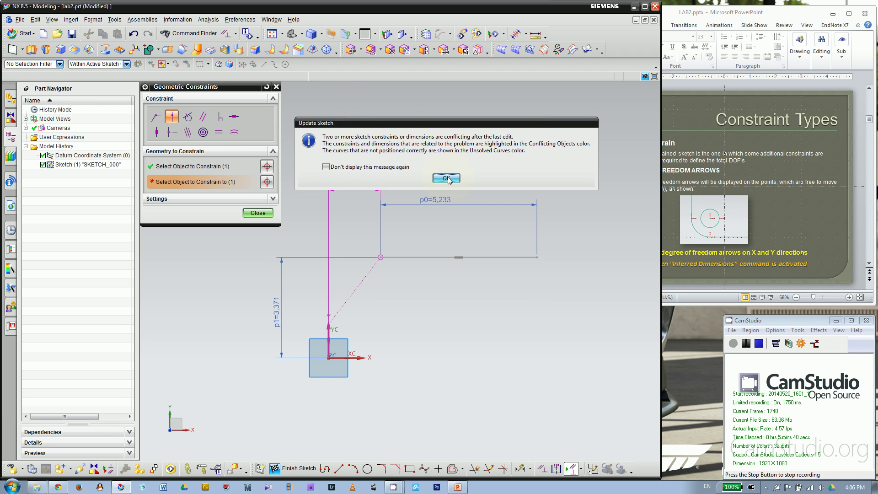
pyautogui.click(446, 179)
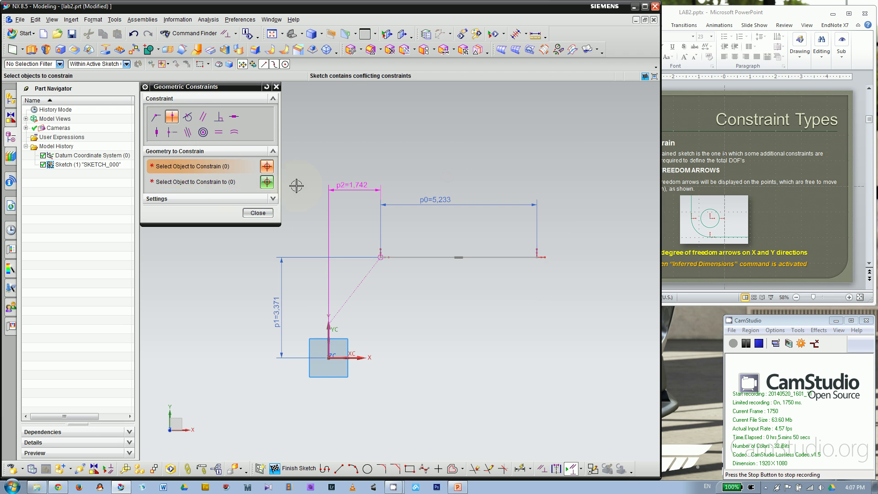
pyautogui.click(258, 213)
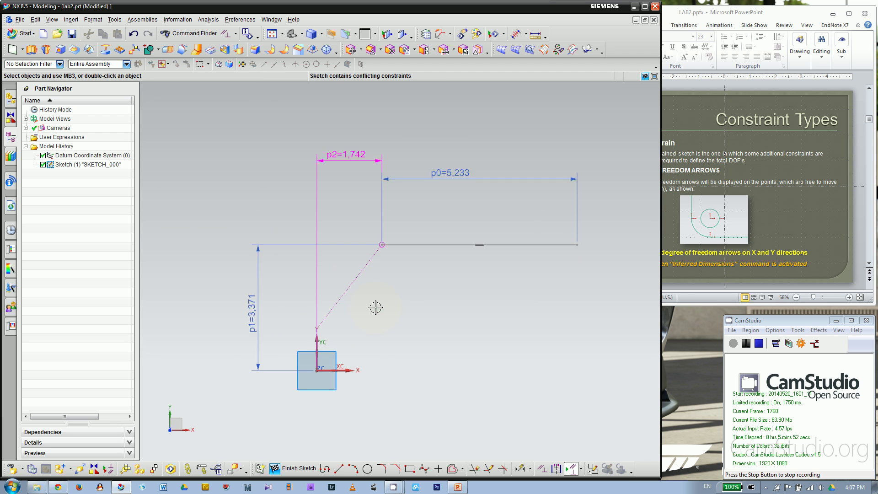
# - Undo the Point on Curve constraint between the line's left endpoint and the Y axis
pyautogui.scroll(2, 372, 308)
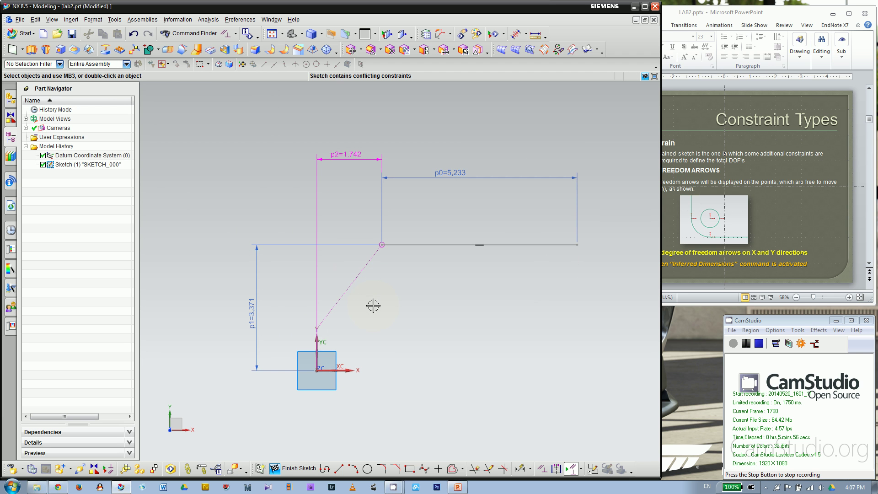
pyautogui.click(134, 34)
pyautogui.scroll(-2, 289, 237)
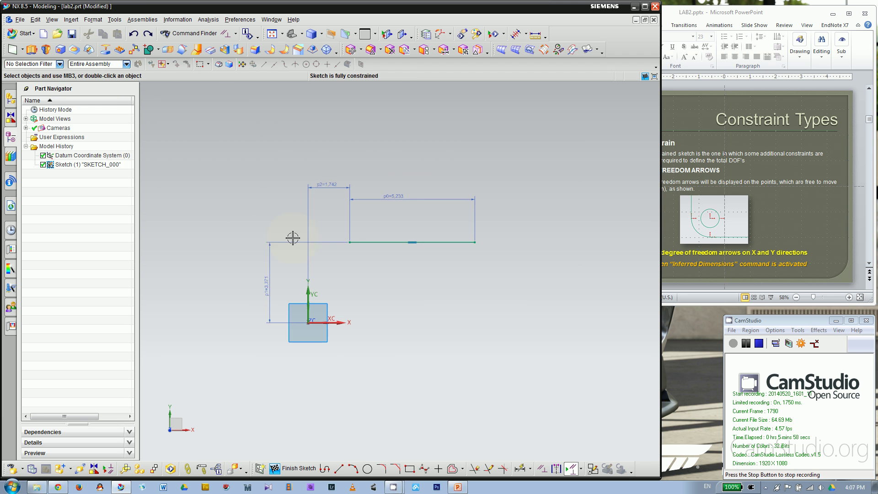
# - Draw a closed stepped profile below the line with the Profile tool, its bottom edge about 2.095 in and its step edge about 3.138 in
pyautogui.click(327, 470)
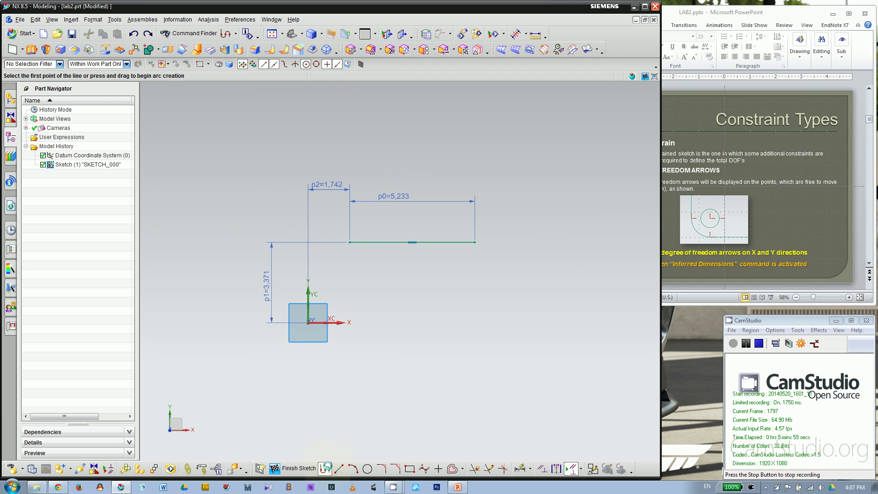
pyautogui.click(349, 243)
pyautogui.click(349, 280)
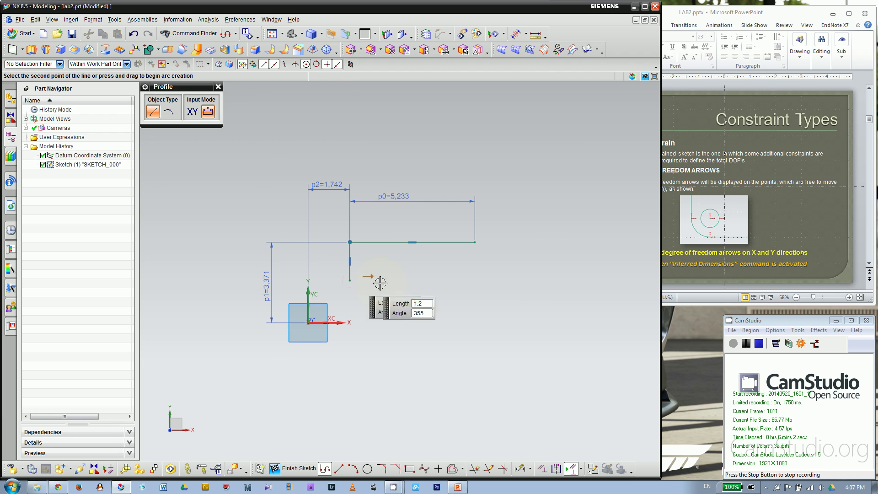
pyautogui.click(400, 280)
pyautogui.click(400, 260)
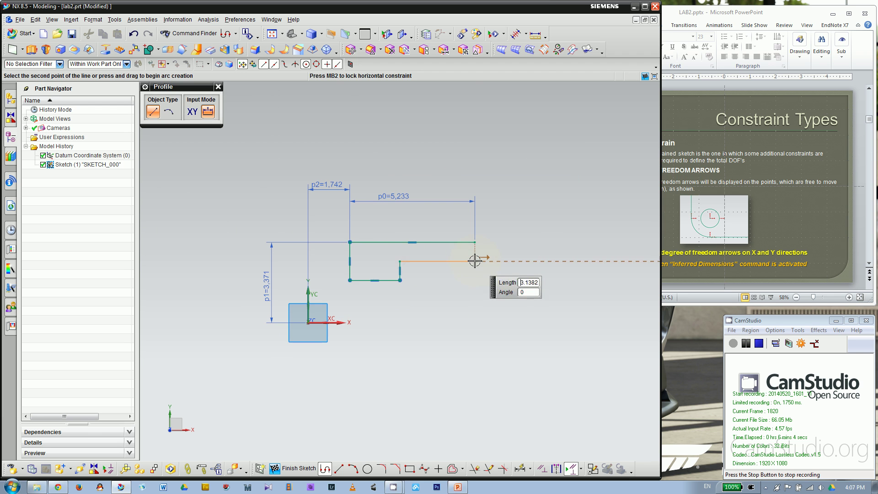
pyautogui.click(475, 260)
pyautogui.click(496, 242)
pyautogui.scroll(2, 407, 291)
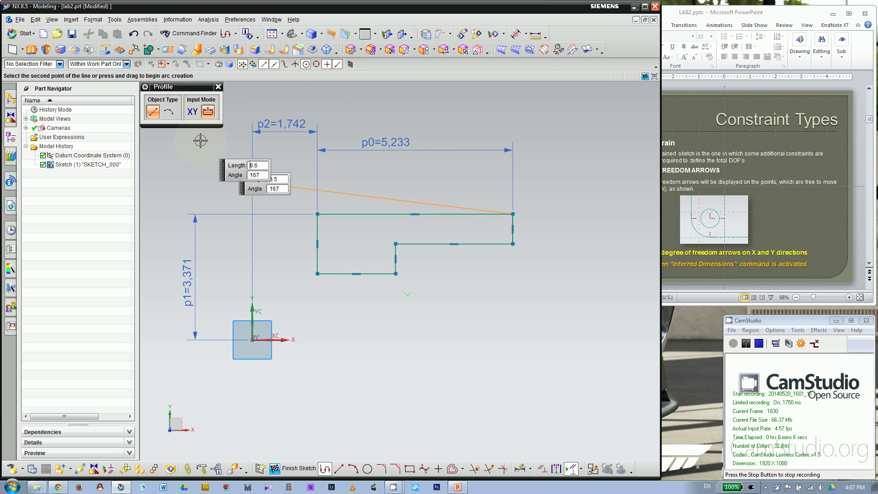
pyautogui.click(218, 87)
# - Dimension the length of the profile's short bottom edge, placing the dimension below the profile
pyautogui.scroll(2, 341, 290)
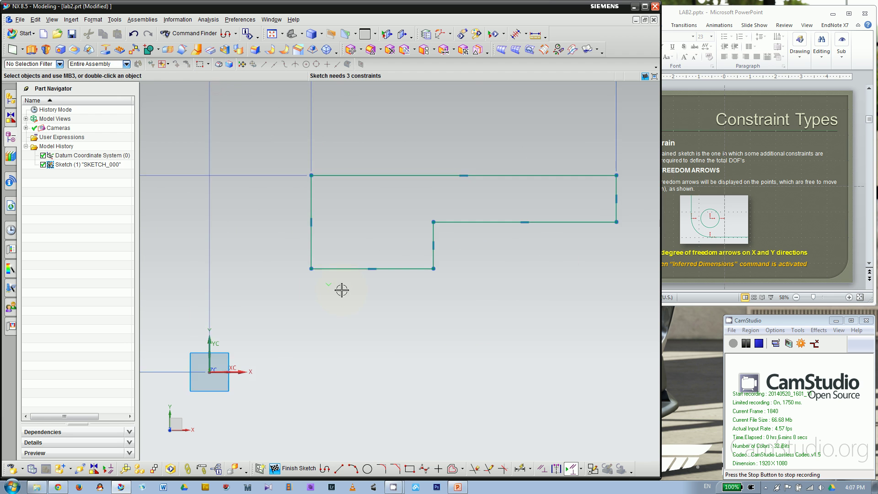
pyautogui.scroll(-2, 462, 325)
pyautogui.scroll(2, 412, 302)
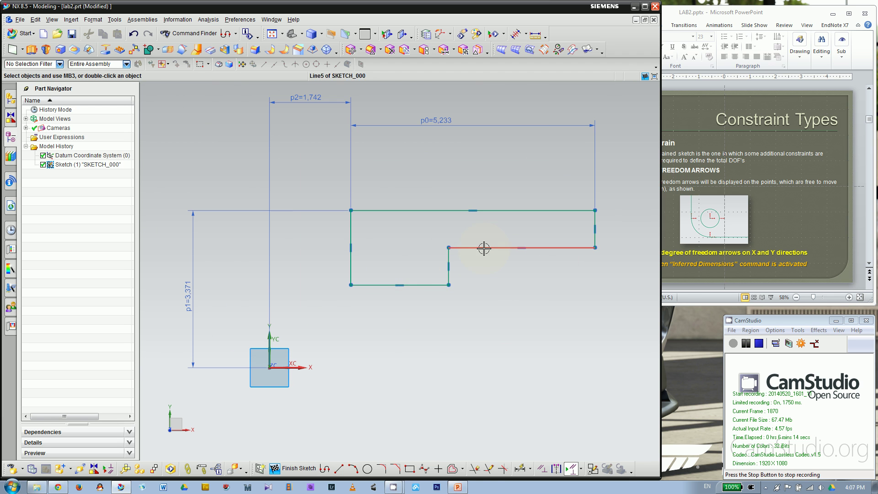
pyautogui.click(520, 468)
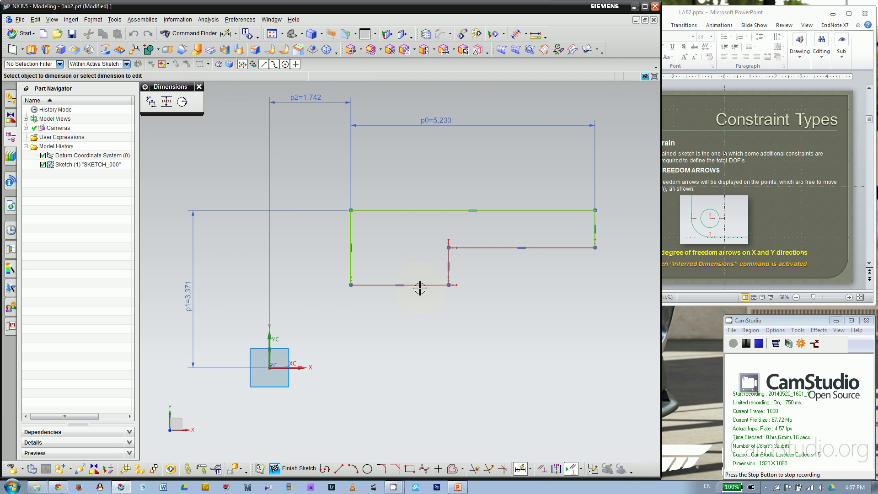
pyautogui.click(418, 285)
pyautogui.click(417, 362)
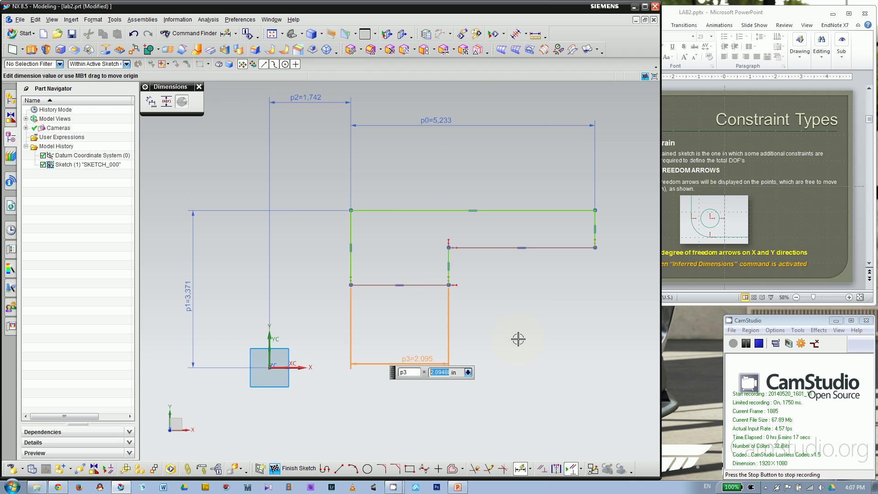
pyautogui.click(199, 86)
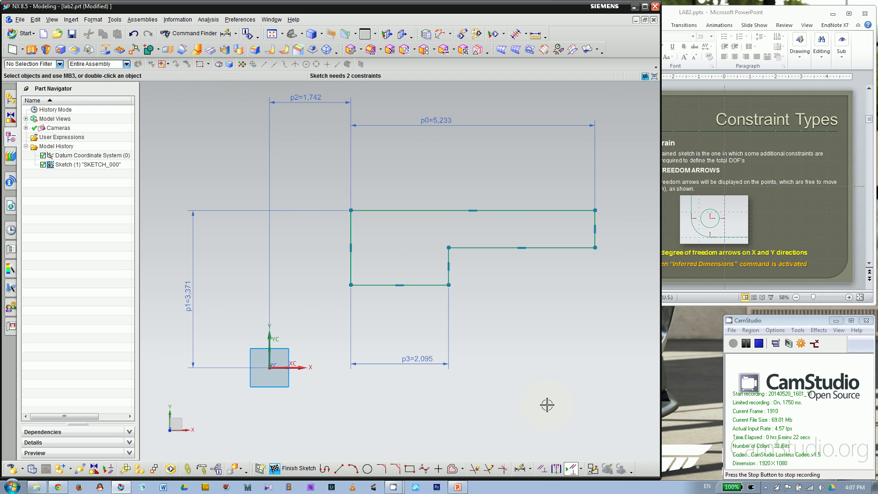
# - Dimension the length of the step's horizontal edge, placing the dimension below the bottom edge's dimension
pyautogui.click(521, 468)
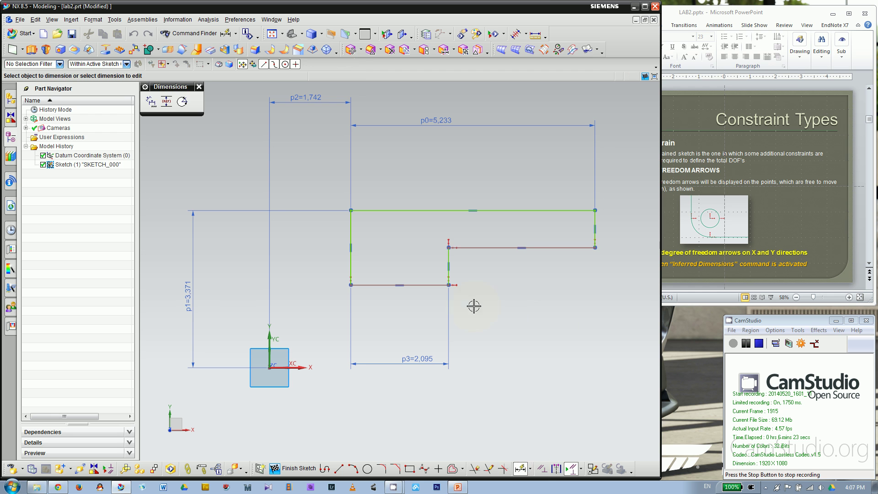
pyautogui.click(569, 247)
pyautogui.click(554, 403)
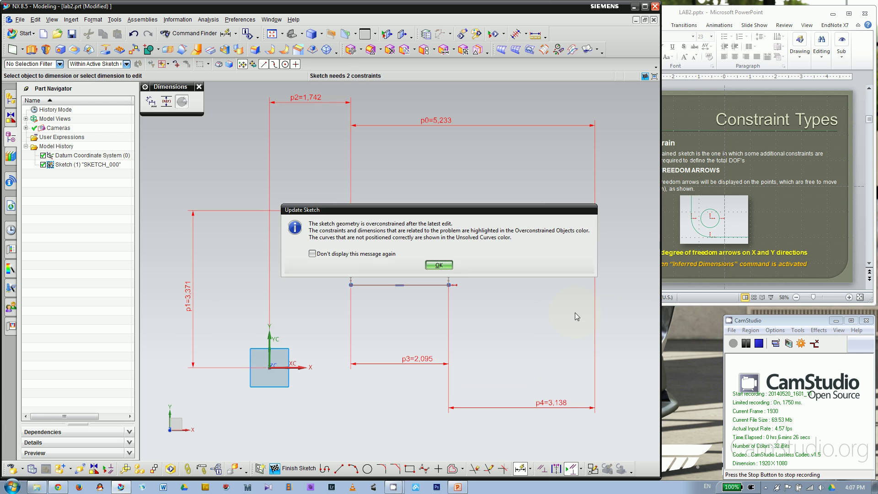
pyautogui.click(439, 265)
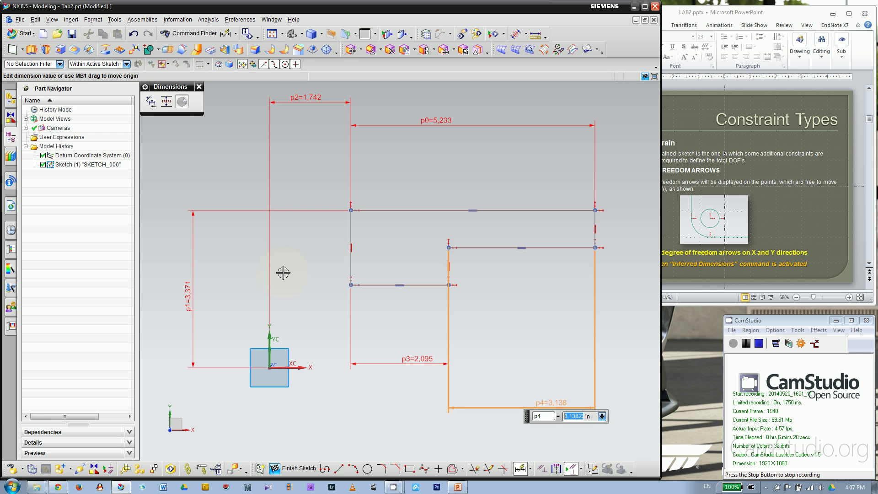
pyautogui.click(199, 87)
# - Set the length of the profile's top edge to 5 in
pyautogui.scroll(-1, 486, 343)
pyautogui.scroll(1, 454, 363)
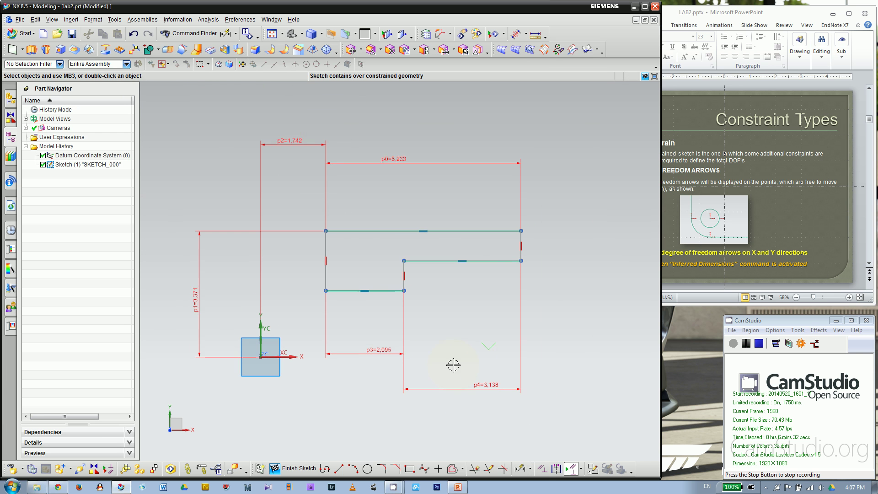
pyautogui.doubleClick(397, 158)
pyautogui.write('5')
pyautogui.press('Return')
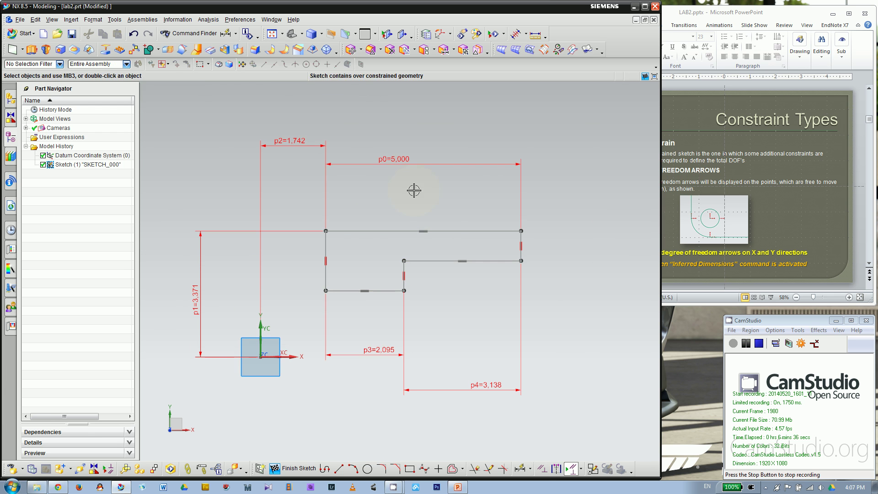
# - Set the bottom edge's length to 2 in and the step's horizontal edge length to 3 in
pyautogui.doubleClick(384, 348)
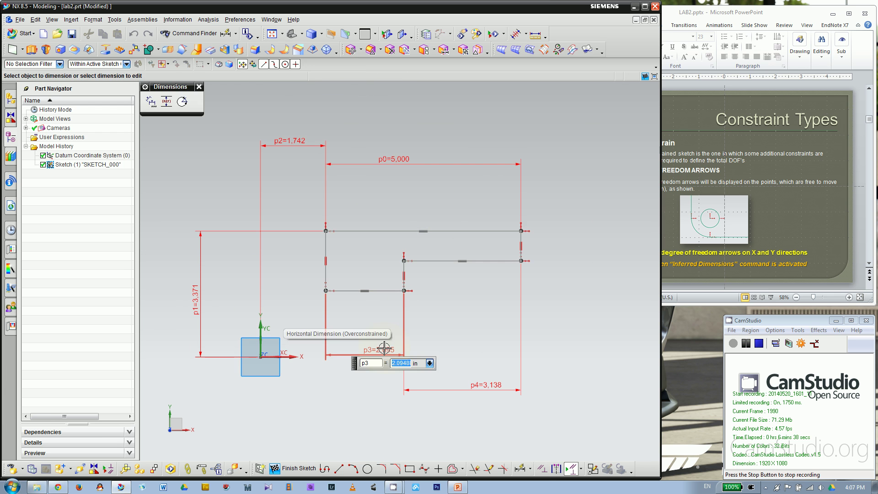
pyautogui.write('2')
pyautogui.press('Return')
pyautogui.doubleClick(486, 385)
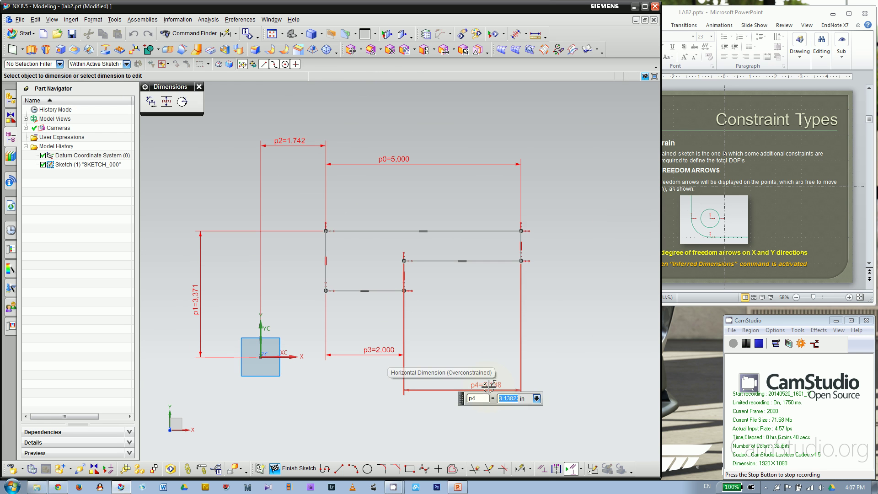
pyautogui.write('3')
pyautogui.press('Return')
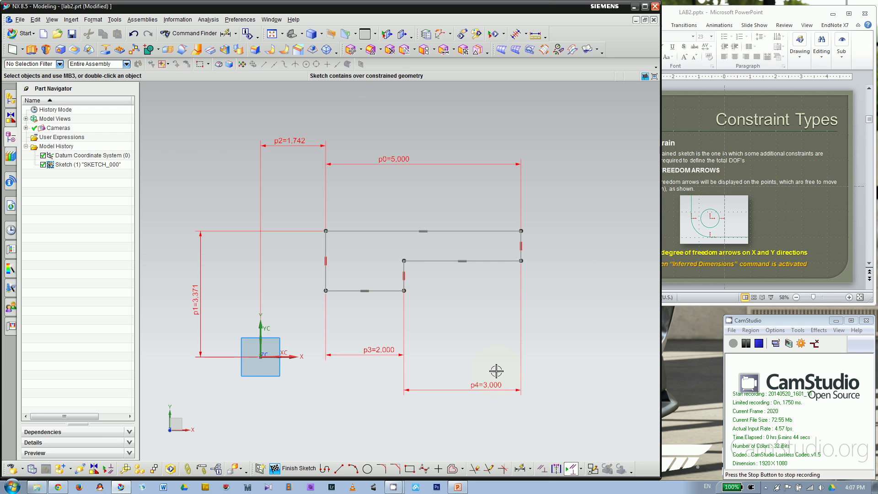
# - Set the length dimension of the step's horizontal edge to 4 in
pyautogui.scroll(1, 510, 396)
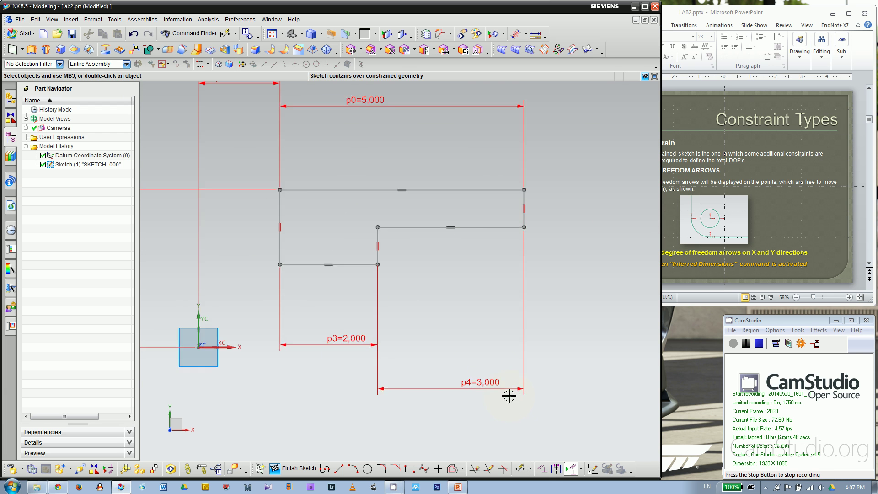
pyautogui.scroll(-2, 471, 409)
pyautogui.doubleClick(455, 389)
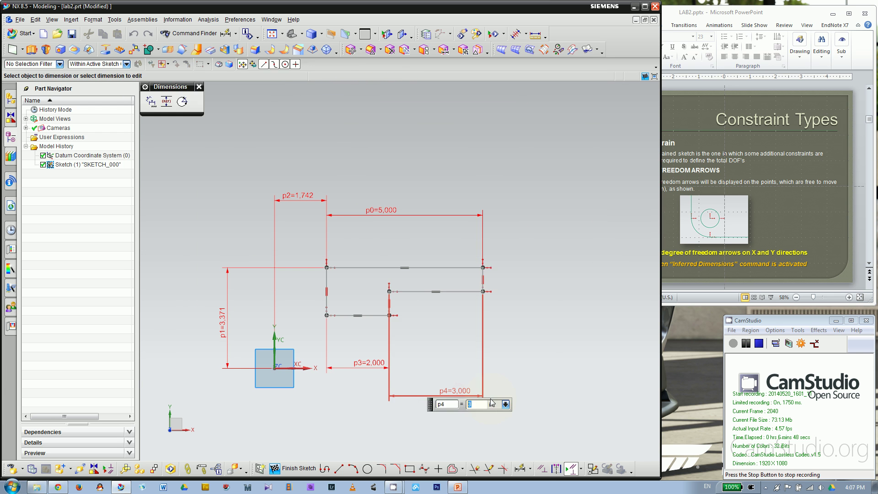
pyautogui.press('Return')
pyautogui.press('Escape')
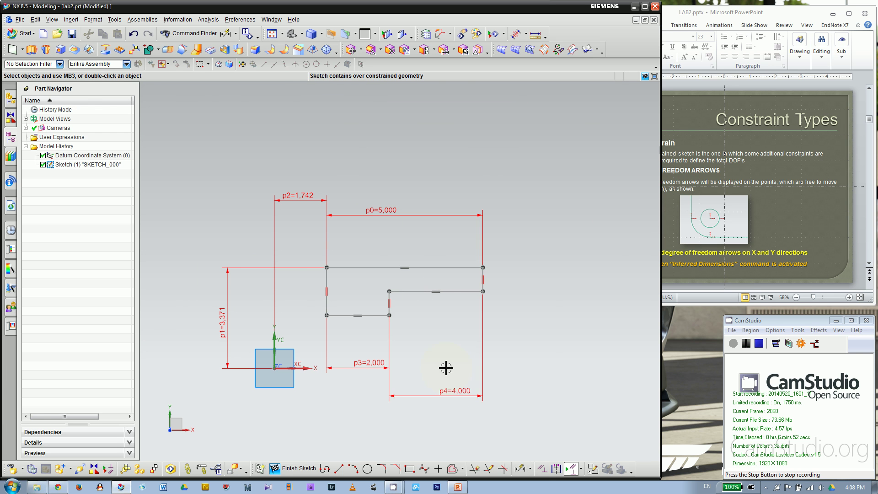
# - Delete the length dimension of the step's horizontal edge
pyautogui.scroll(1, 455, 392)
pyautogui.click(456, 392)
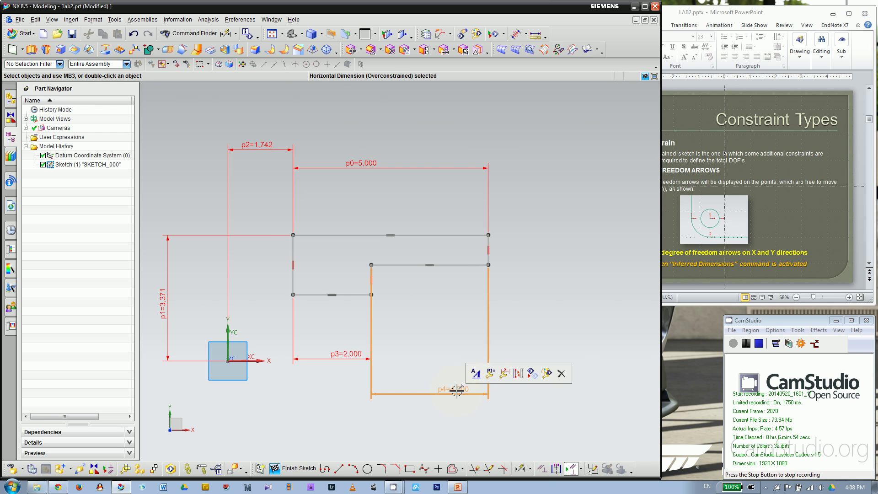
pyautogui.click(561, 373)
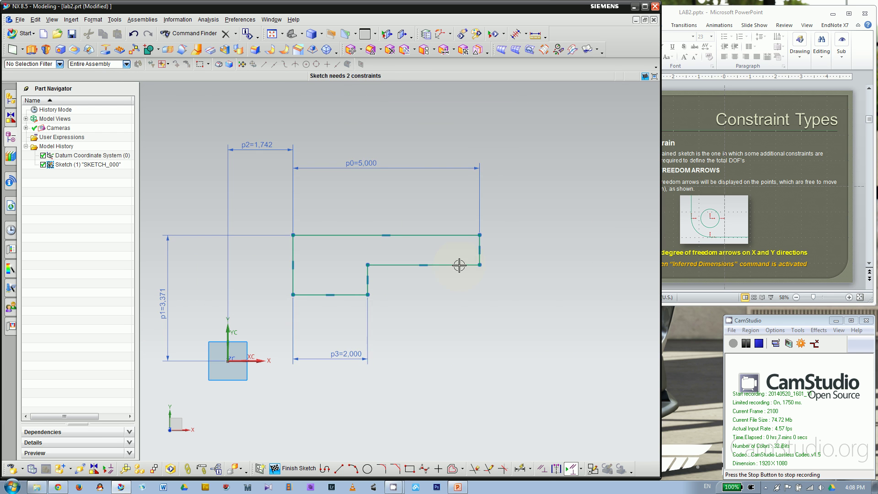
pyautogui.scroll(1, 458, 263)
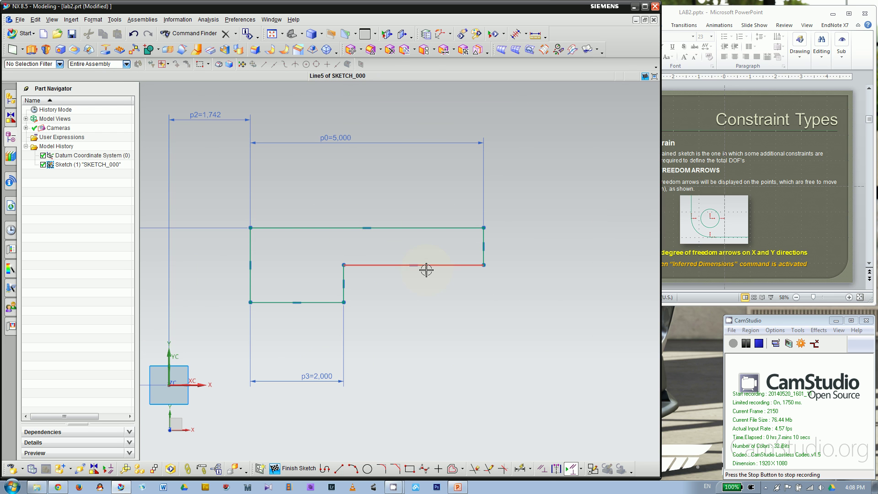
pyautogui.scroll(-3, 510, 266)
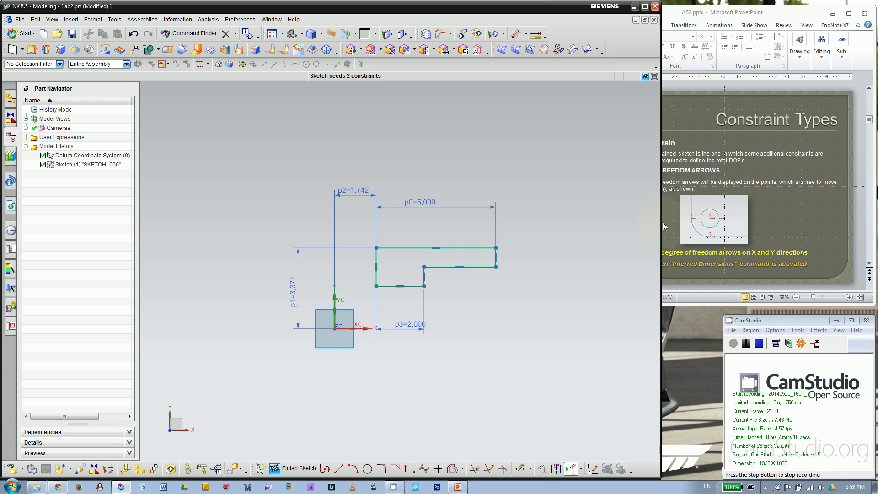
# - Switch to the PowerPoint presentation, advance to the Geometric Constraints slide, and return to the NX sketch
pyautogui.click(806, 230)
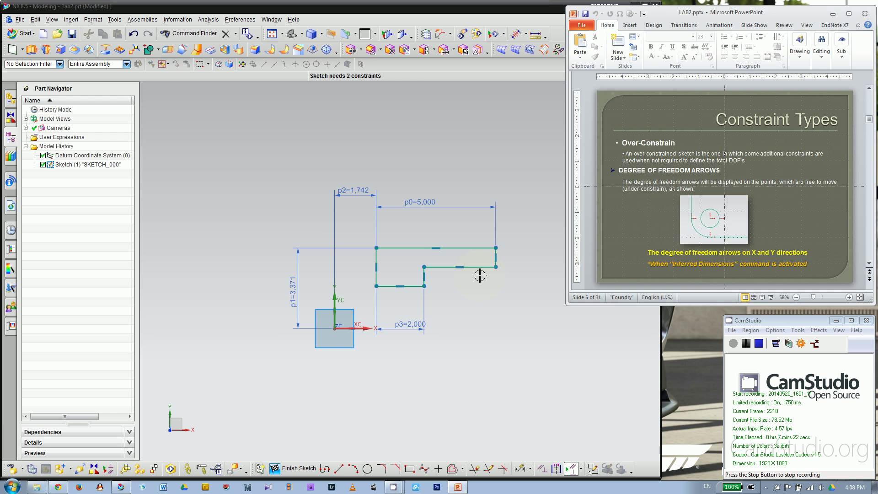
pyautogui.press('pagedown')
pyautogui.click(487, 287)
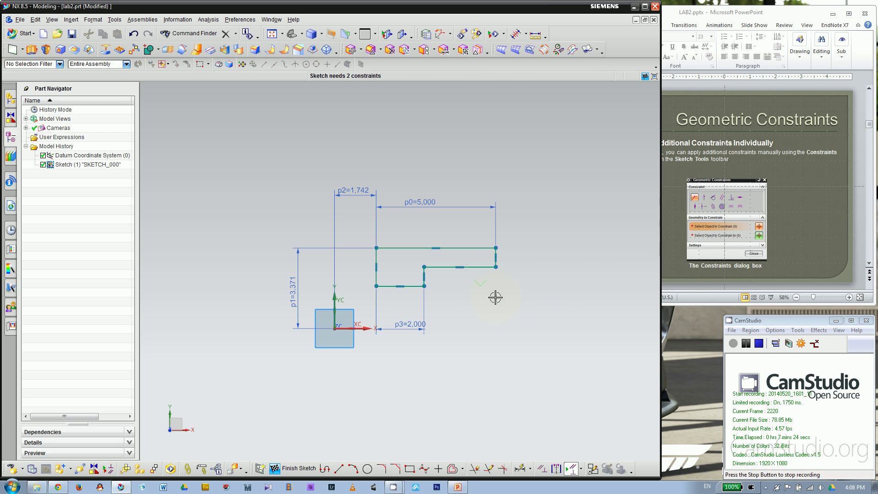
# - Dimension the length of the step's horizontal edge again at 3 in, placing the dimension below the edge, and leave dimensioning
pyautogui.scroll(1, 526, 294)
pyautogui.click(520, 468)
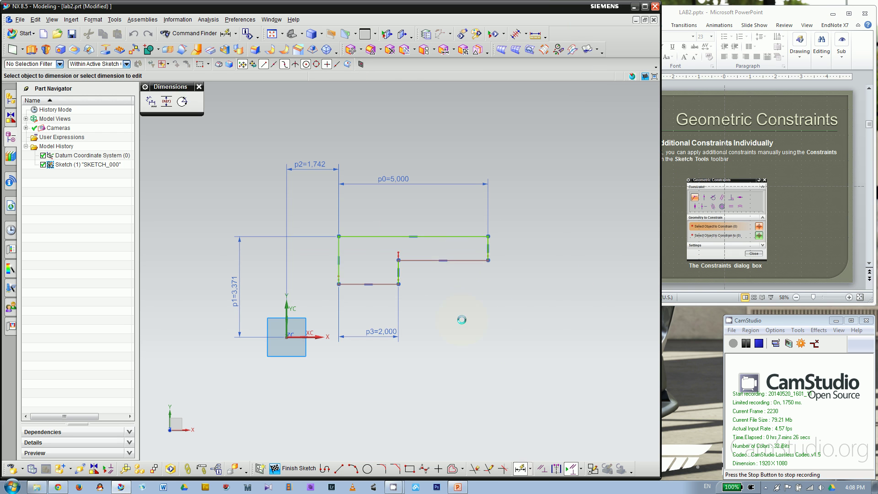
pyautogui.click(461, 259)
pyautogui.click(461, 328)
pyautogui.press('Return')
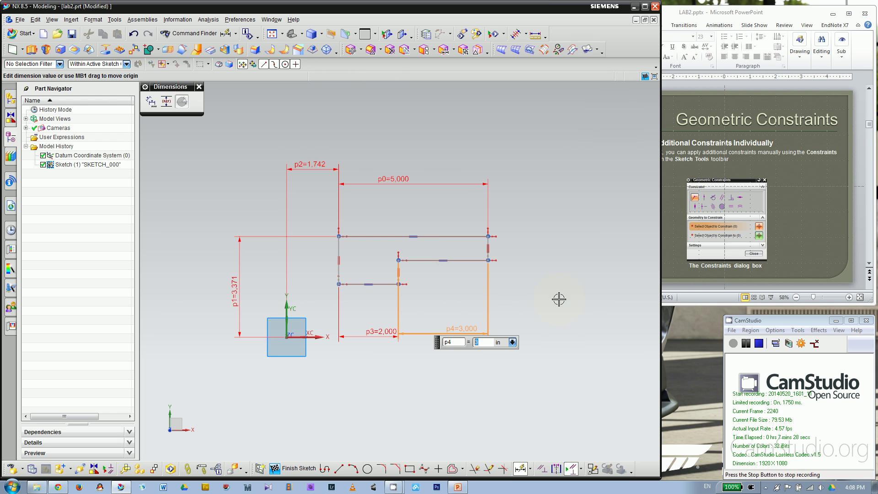
pyautogui.click(199, 86)
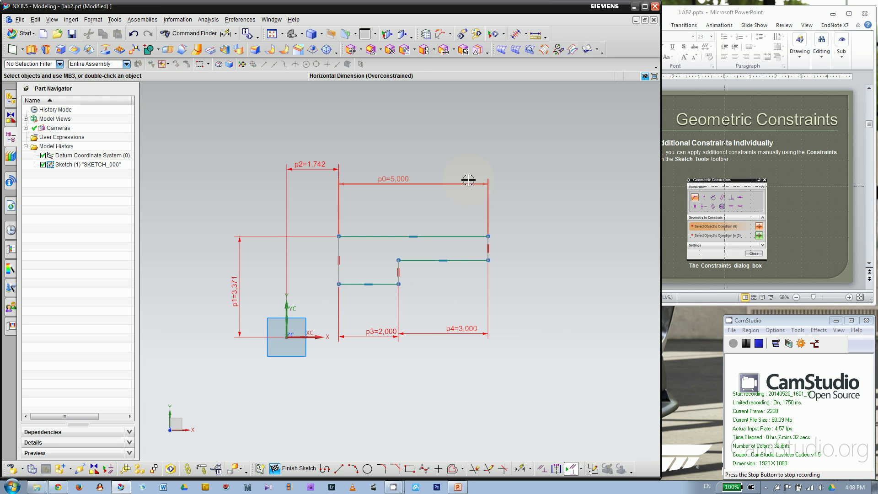
# - Set the recreated length dimension of the step's horizontal edge to 4 in
pyautogui.scroll(1, 444, 315)
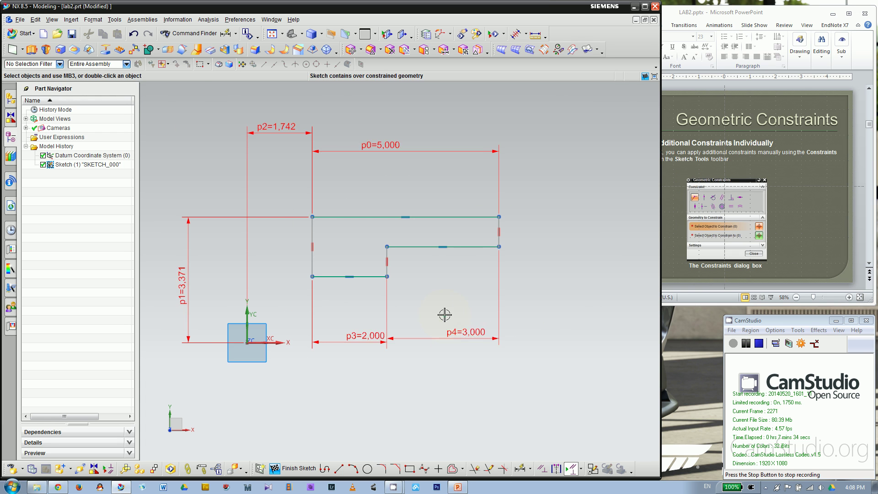
pyautogui.doubleClick(462, 331)
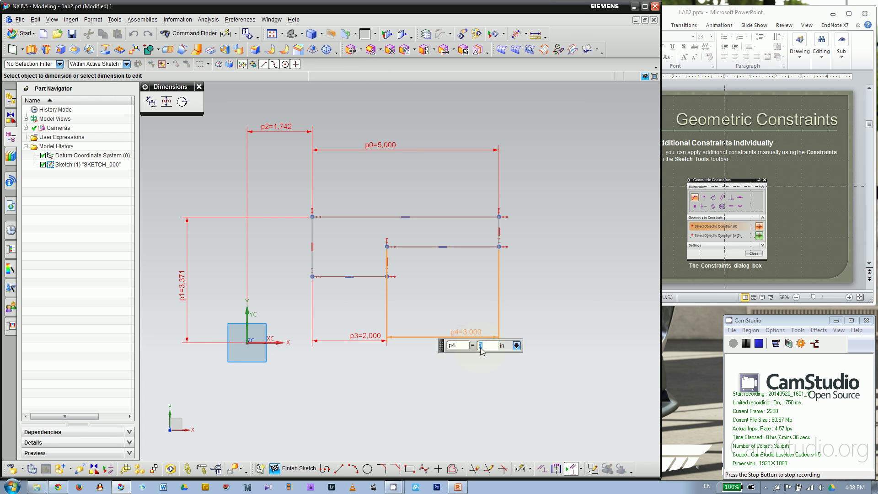
pyautogui.write('4')
pyautogui.press('Return')
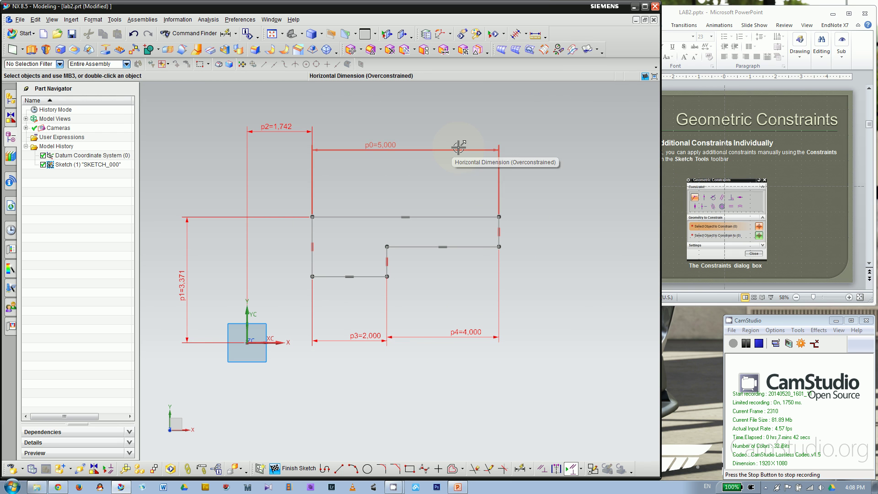
# - Try deleting the length dimension of the profile's top edge and undo the deletion
pyautogui.click(403, 149)
pyautogui.click(508, 132)
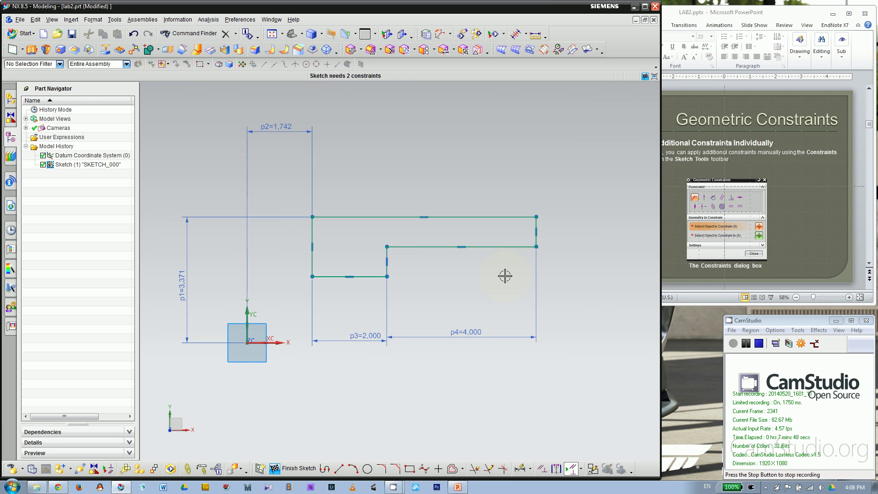
pyautogui.click(133, 33)
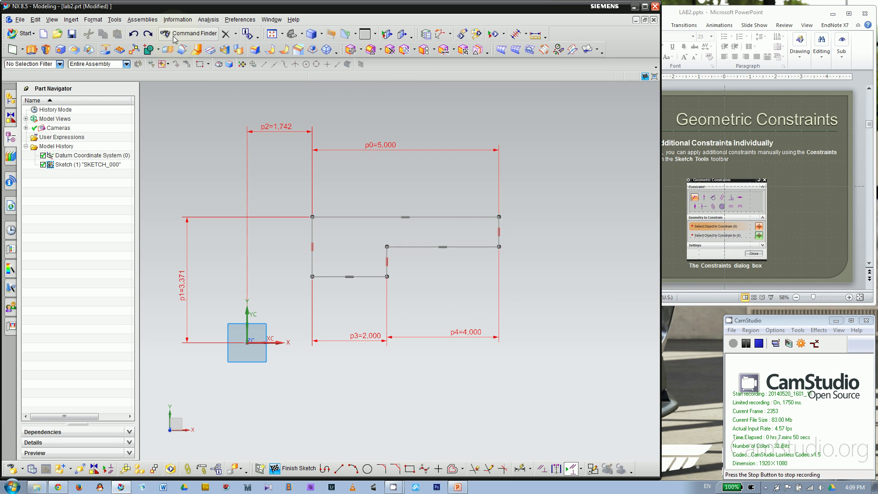
# - Try removing the vertical constraint from the profile's short right edge and undo the removal
pyautogui.click(498, 231)
pyautogui.click(543, 230)
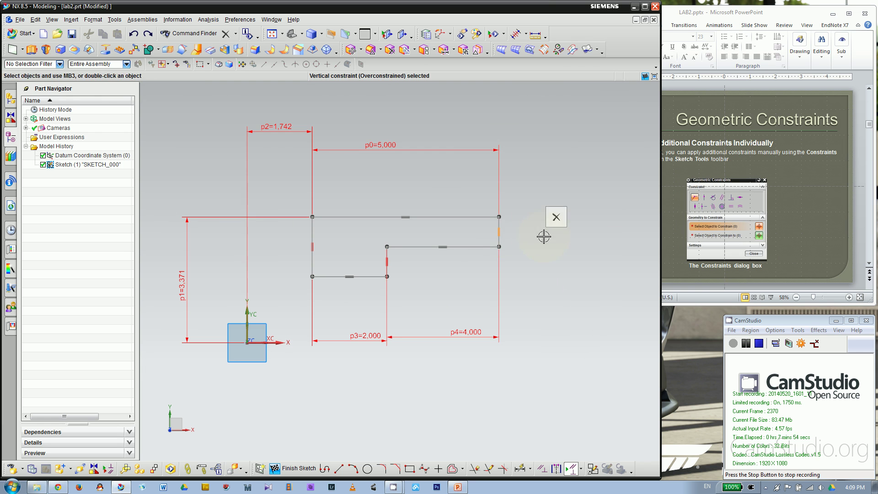
pyautogui.click(557, 218)
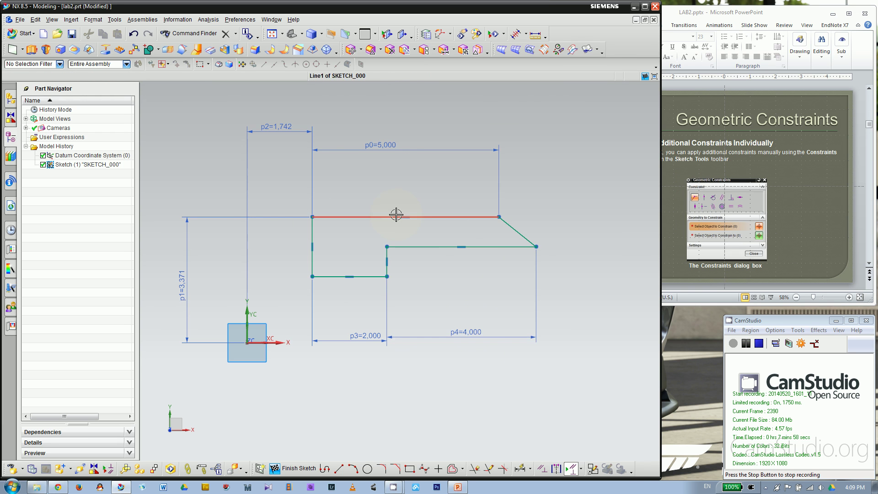
pyautogui.hotkey('ctrl', 'z')
# - Switch to the PowerPoint presentation and review the slides on lecture material, constraint types and geometric constraints
pyautogui.click(811, 198)
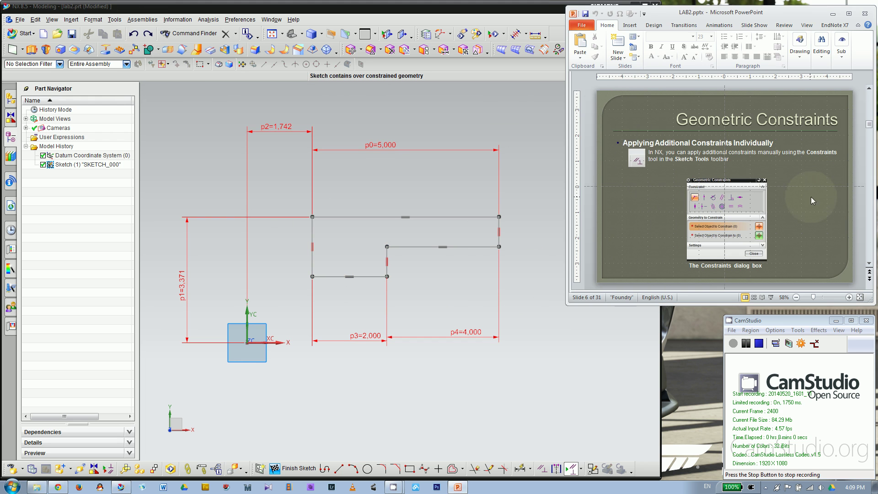
pyautogui.scroll(-1, 814, 204)
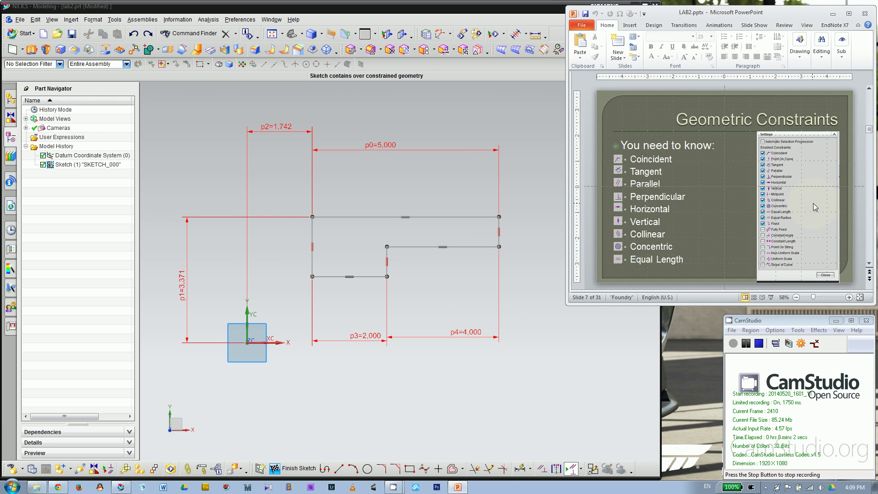
pyautogui.scroll(1, 813, 204)
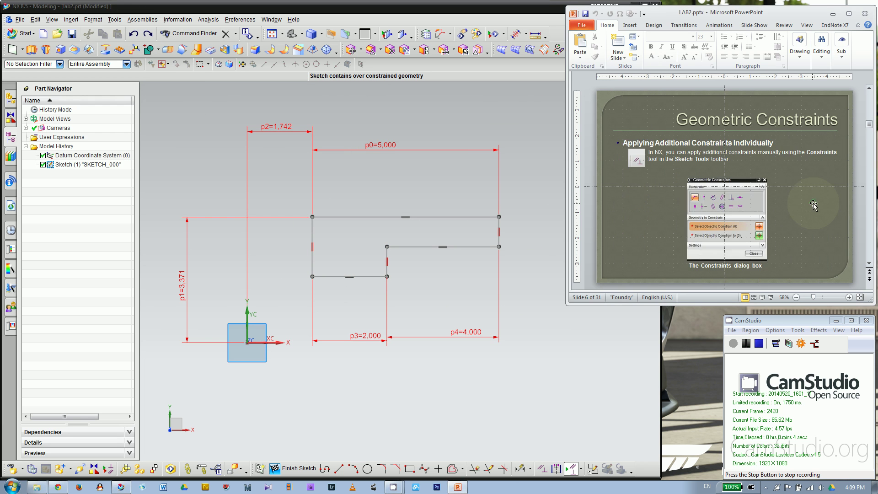
pyautogui.scroll(1, 813, 204)
pyautogui.scroll(2, 814, 207)
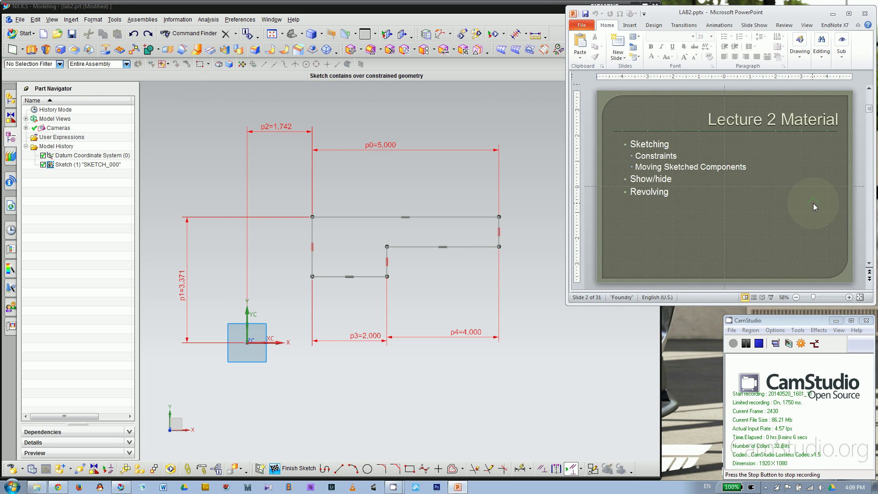
pyautogui.scroll(-2, 814, 204)
pyautogui.scroll(-1, 814, 204)
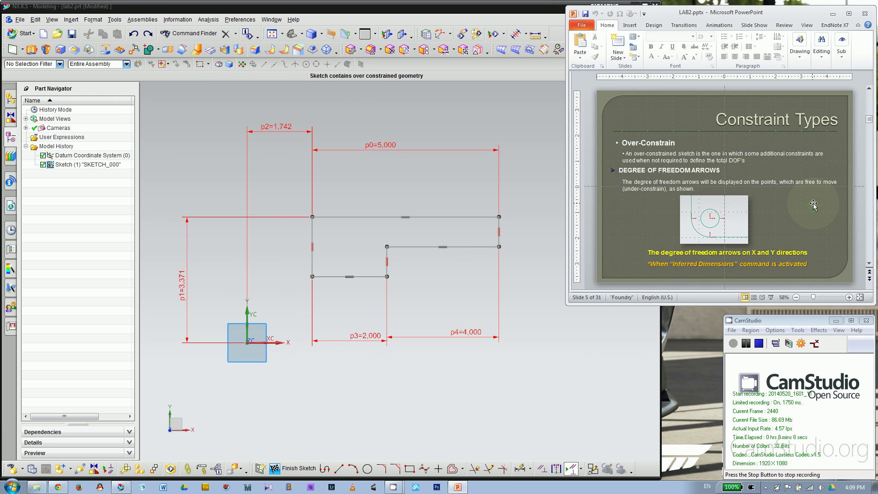
pyautogui.scroll(-1, 813, 204)
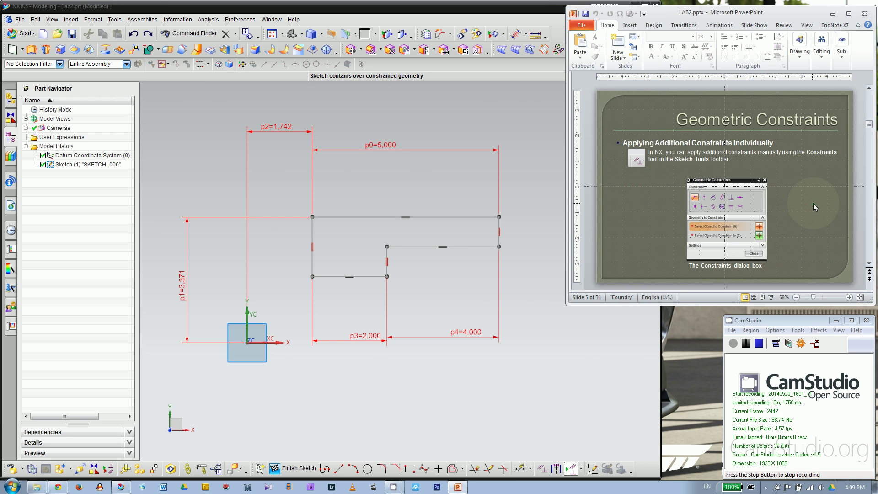
# - Return to NX, start the Geometric Constraints command and expand its settings to show the enabled constraint types
pyautogui.click(564, 334)
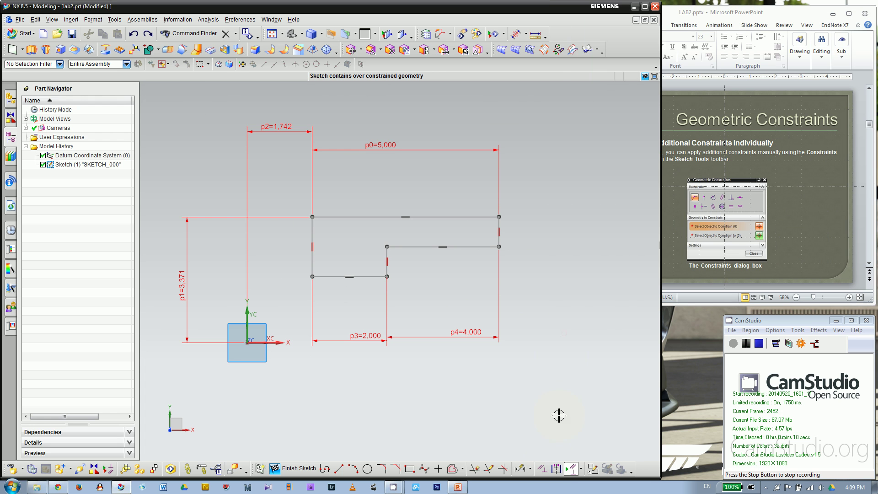
pyautogui.click(546, 470)
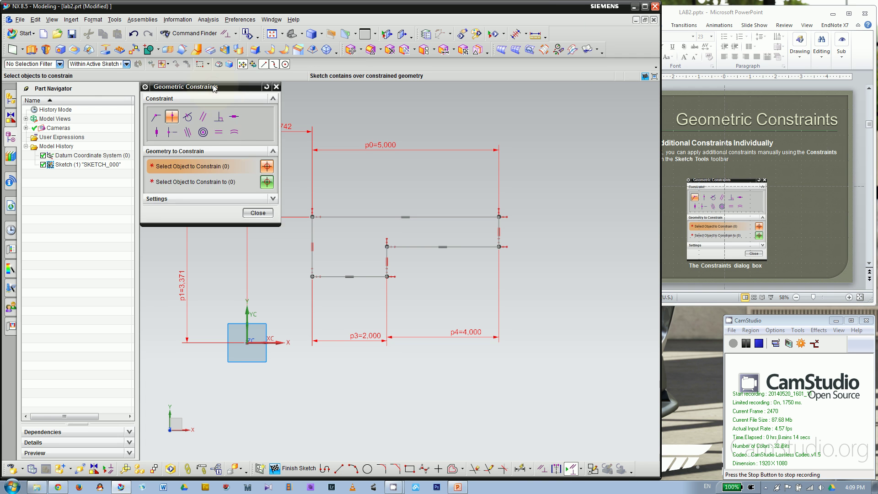
pyautogui.moveTo(213, 89); pyautogui.dragTo(213, 108)
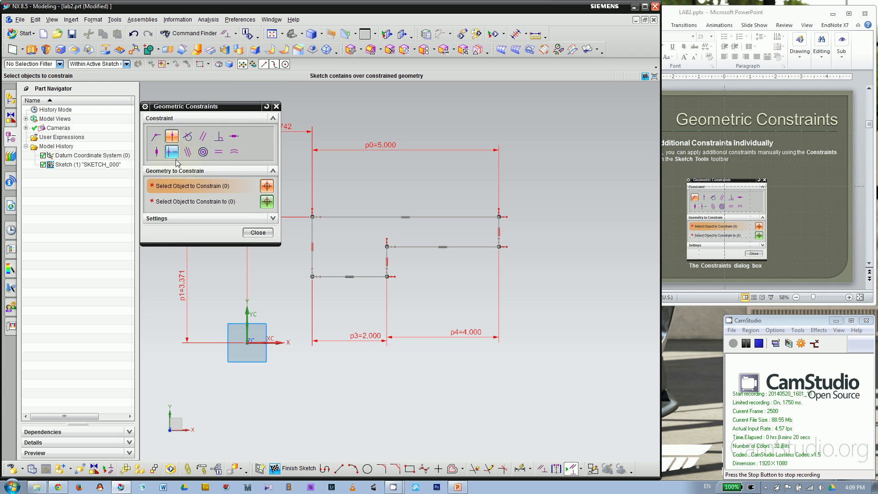
pyautogui.click(201, 219)
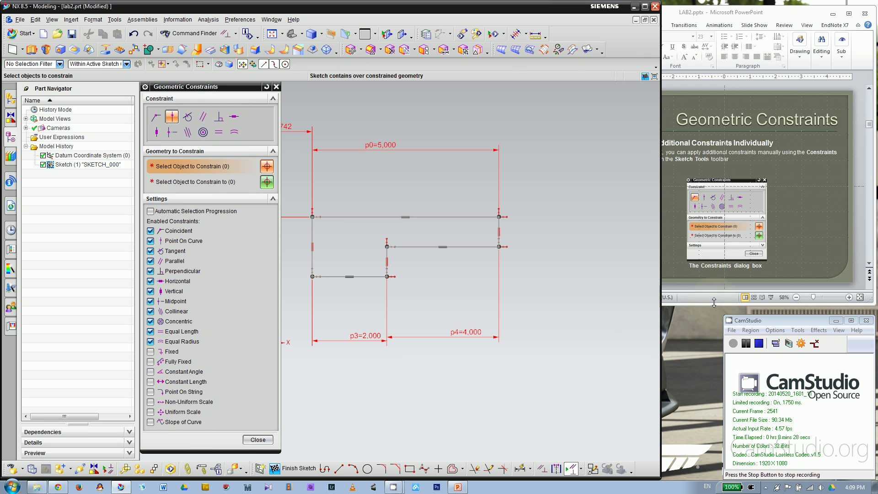
# - Show the PowerPoint slide listing the geometric constraints to know, and return to the NX constraint settings
pyautogui.click(714, 302)
pyautogui.scroll(-1, 750, 206)
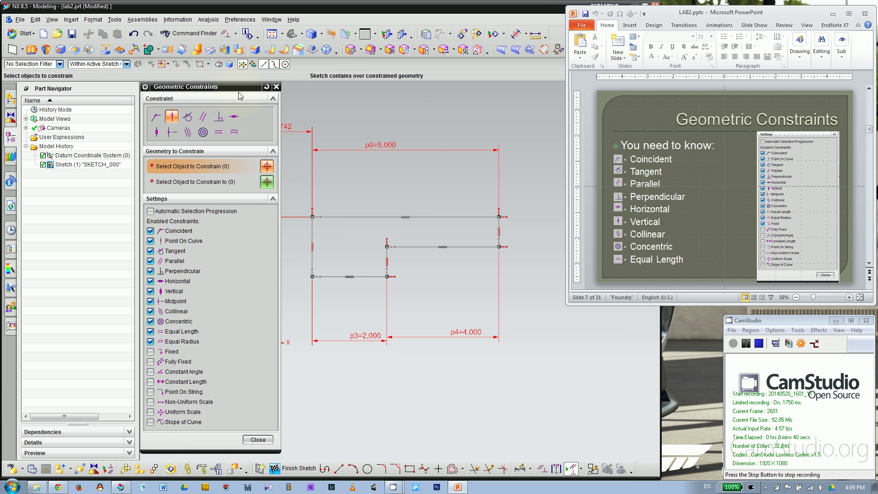
pyautogui.click(440, 8)
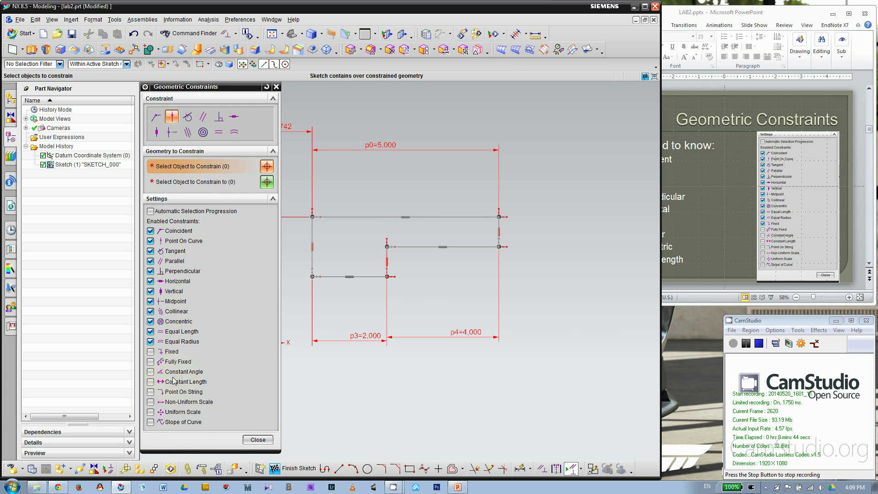
# - Try enabling the Slope of Curve constraint, disable it again, and collapse the constraint settings
pyautogui.click(150, 422)
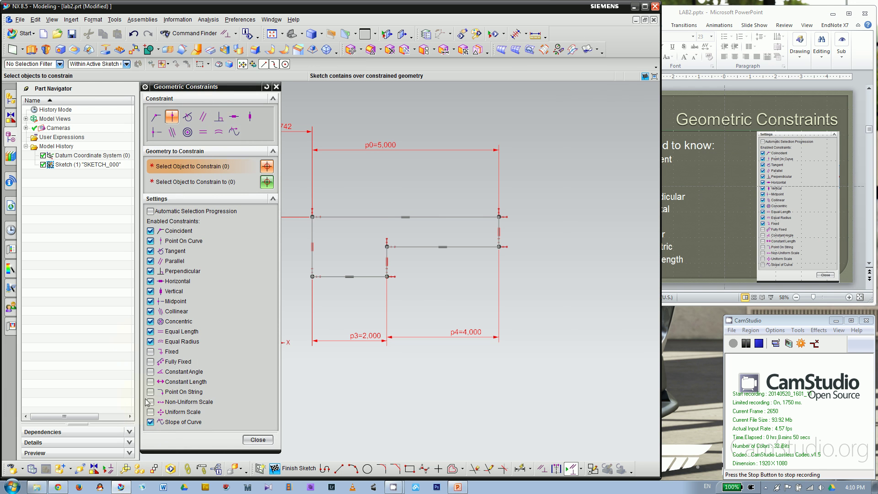
pyautogui.click(151, 423)
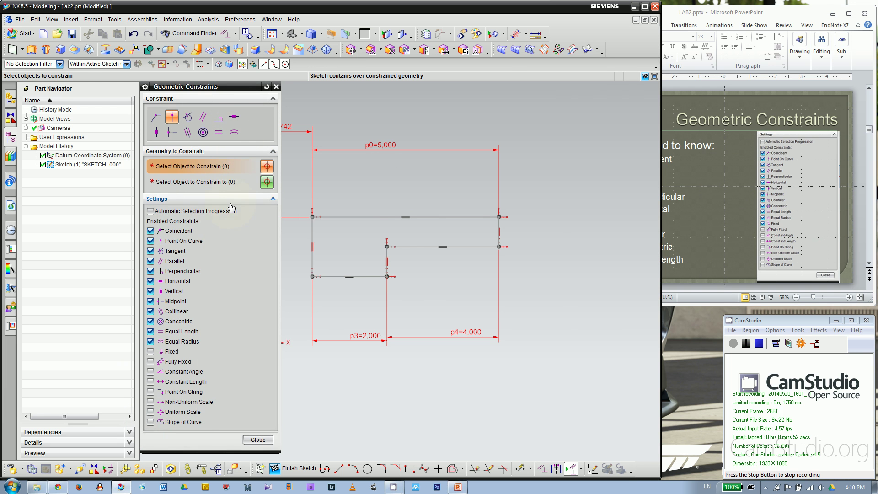
pyautogui.click(255, 200)
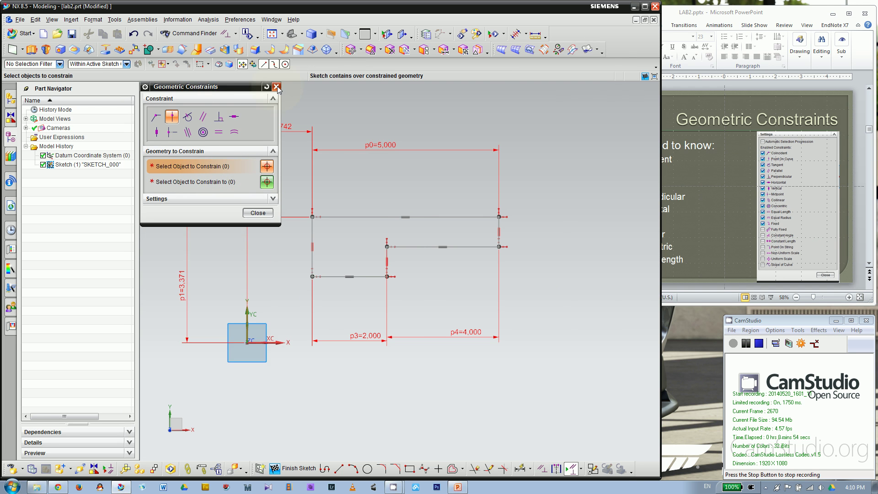
pyautogui.scroll(-1, 539, 268)
pyautogui.scroll(-1, 537, 268)
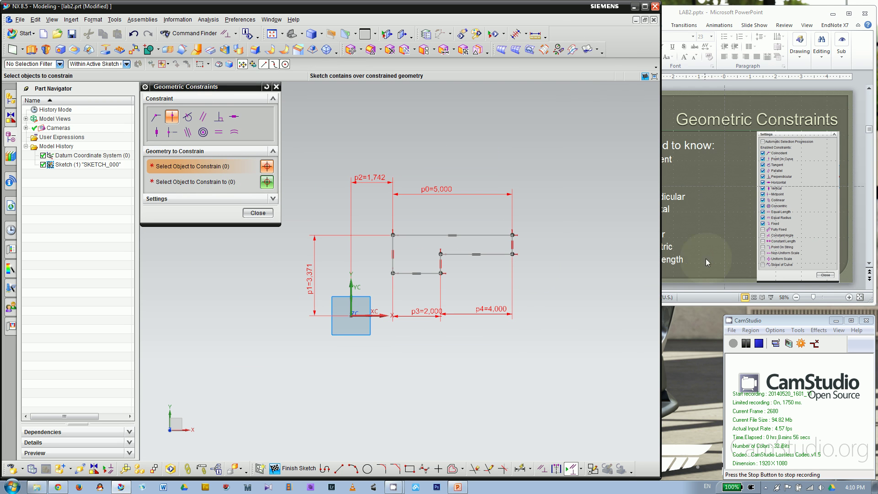
# - Review the Showing Constraints slide on displaying constraints in PowerPoint, and return to NX to close the Geometric Constraints command
pyautogui.click(711, 274)
pyautogui.scroll(-1, 723, 251)
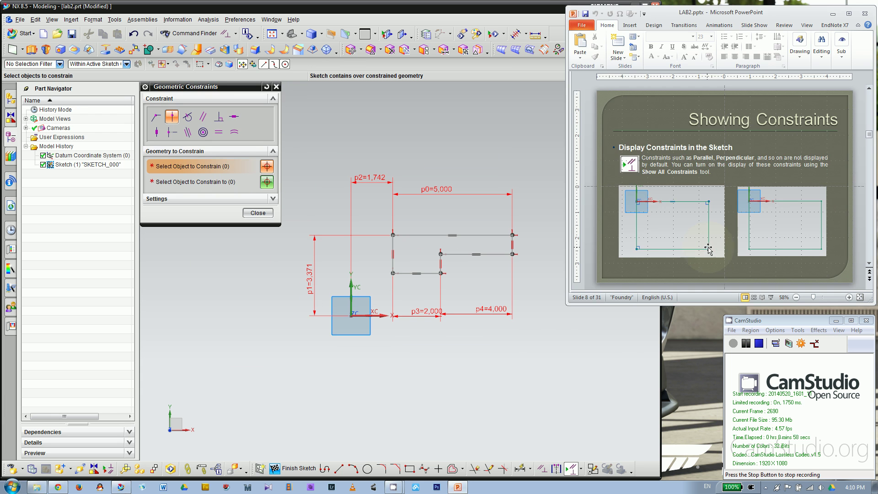
pyautogui.scroll(-1, 708, 249)
pyautogui.scroll(1, 708, 249)
pyautogui.middleClick(384, 228)
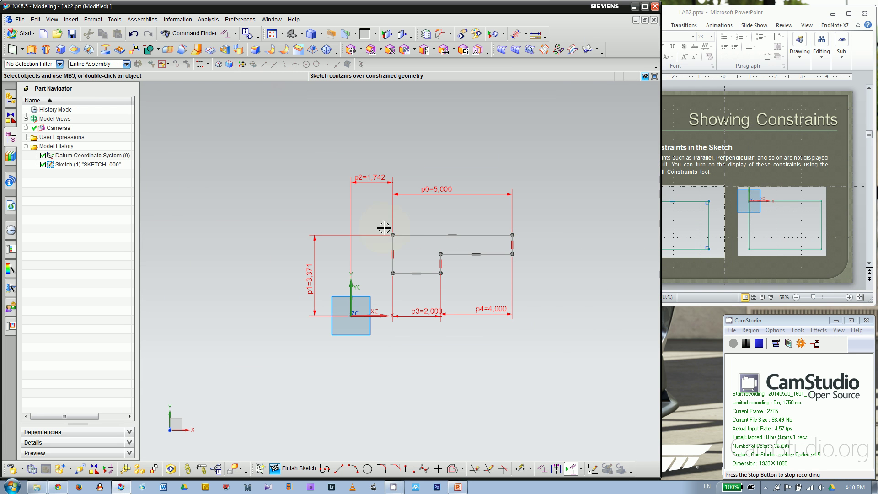
# - Delete the 4,000 horizontal dimension p4 below the L-shaped profile to remove the over-constraint
pyautogui.click(580, 469)
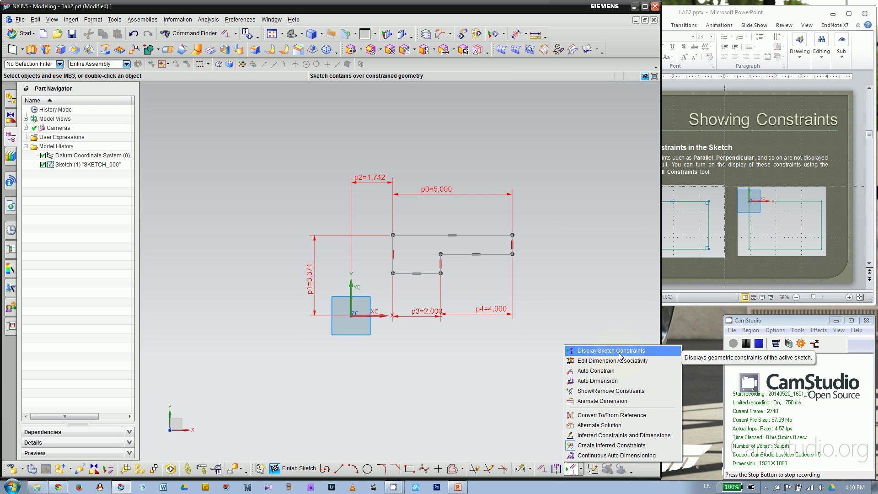
pyautogui.click(487, 263)
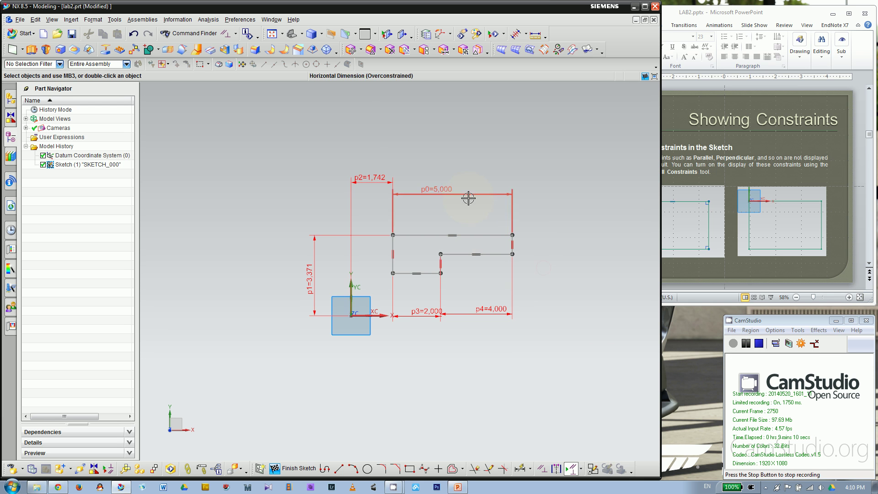
pyautogui.scroll(1, 533, 288)
pyautogui.click(508, 311)
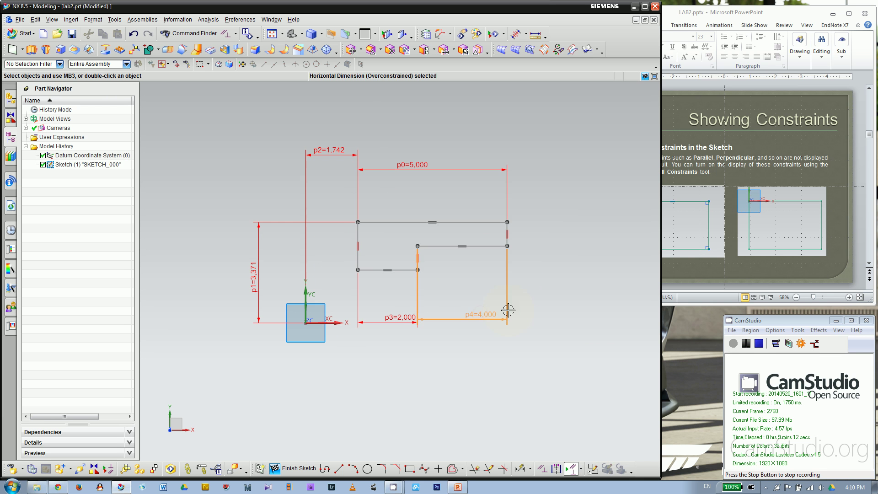
pyautogui.click(584, 294)
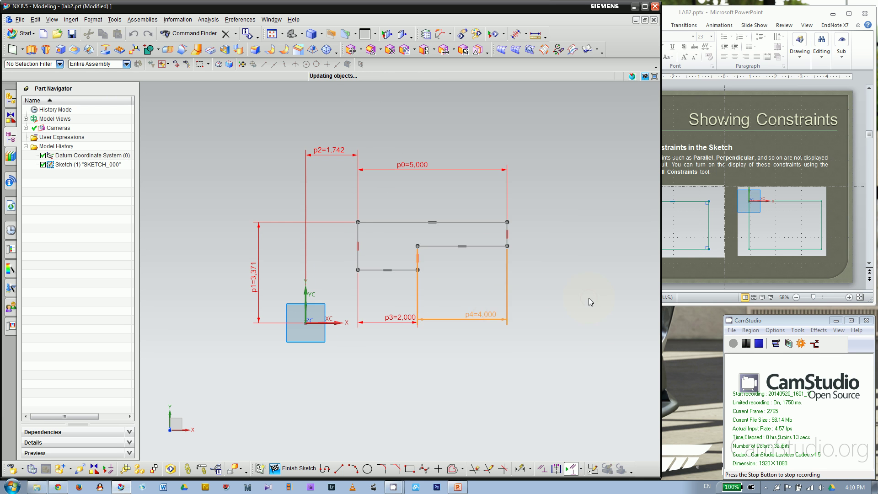
# - Turn Display Sketch Constraints off to hide the constraint symbols, and switch it on again
pyautogui.click(580, 467)
pyautogui.click(585, 346)
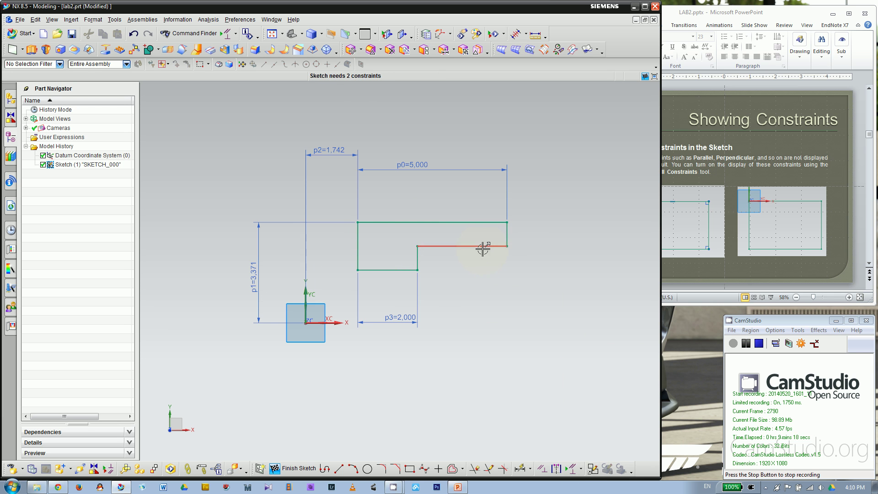
pyautogui.scroll(-1, 492, 311)
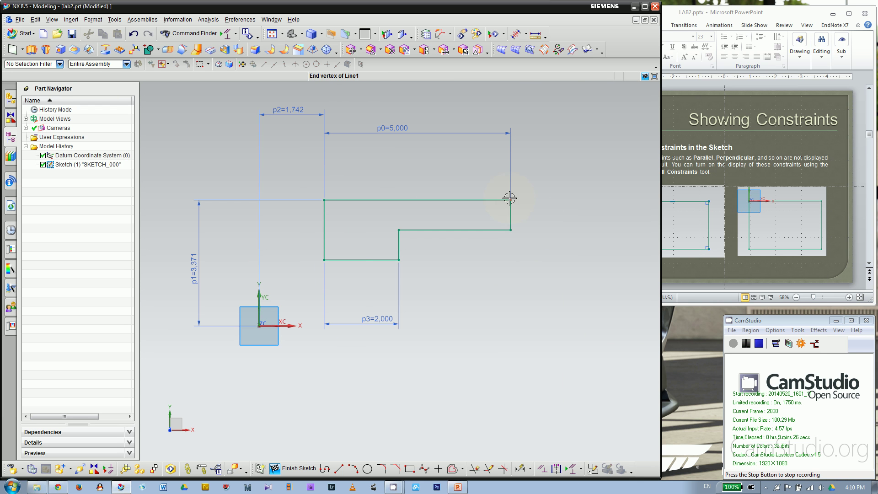
pyautogui.click(581, 469)
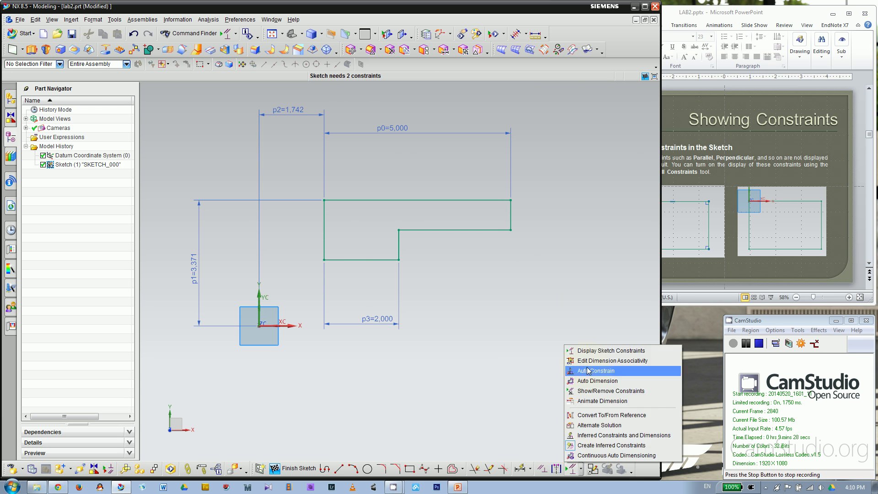
pyautogui.click(587, 353)
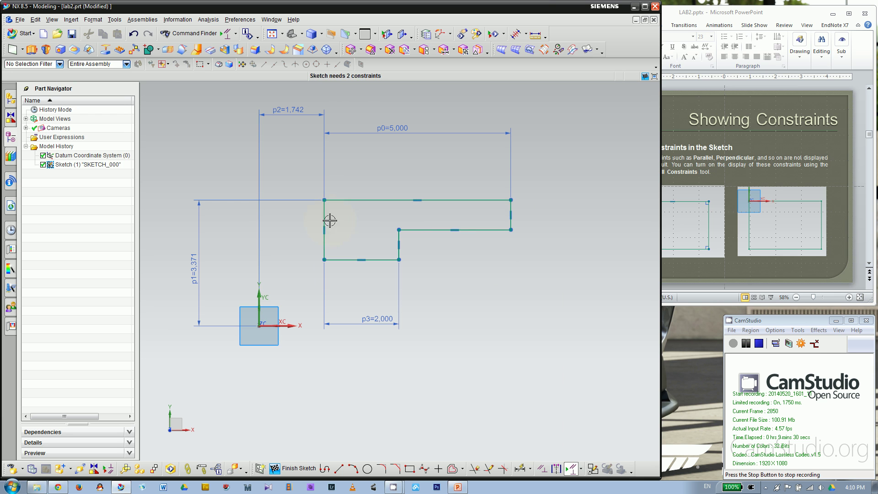
# - Sketch a small rectangle below the L-shaped profile with Create Inferred Constraints left on
pyautogui.click(580, 469)
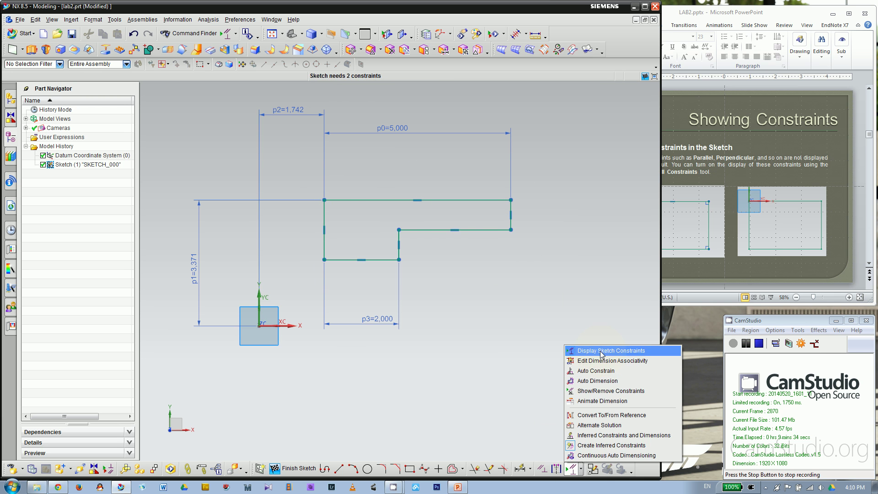
pyautogui.click(639, 446)
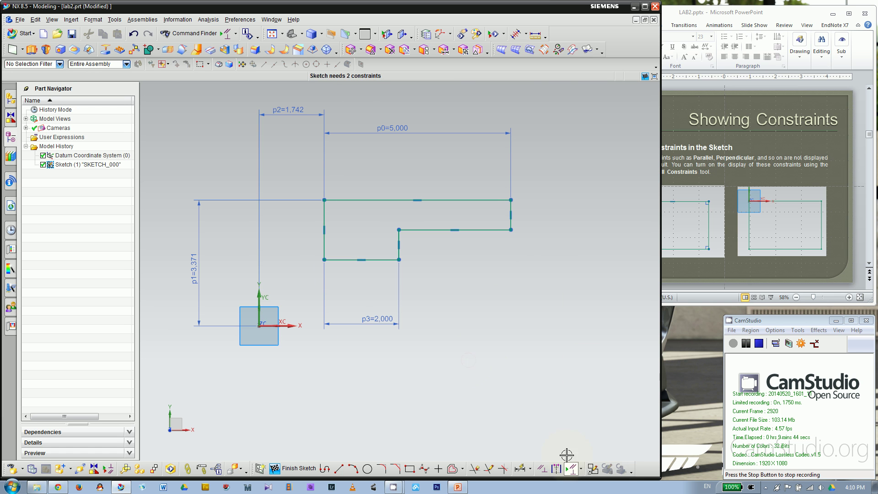
pyautogui.click(408, 469)
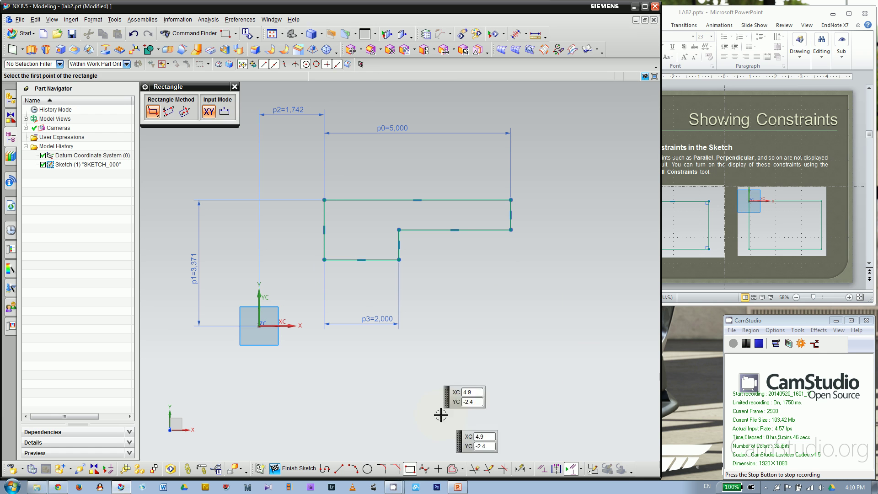
pyautogui.click(443, 315)
pyautogui.click(494, 356)
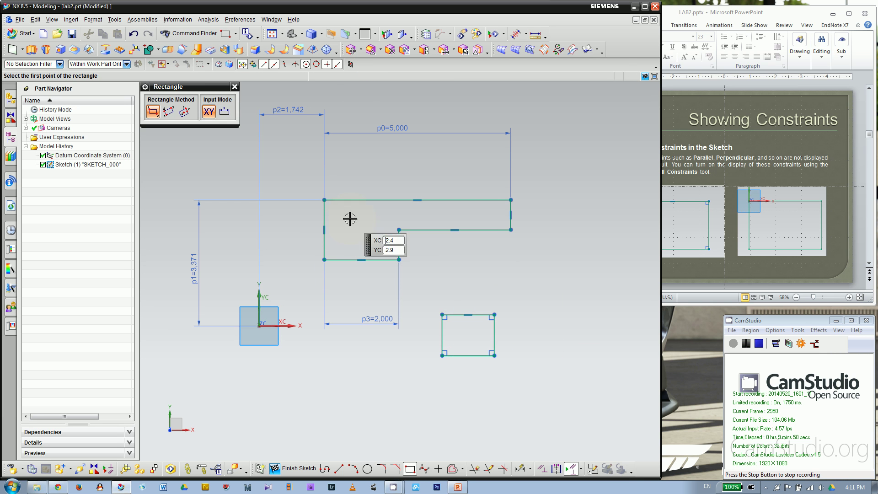
pyautogui.press('Escape')
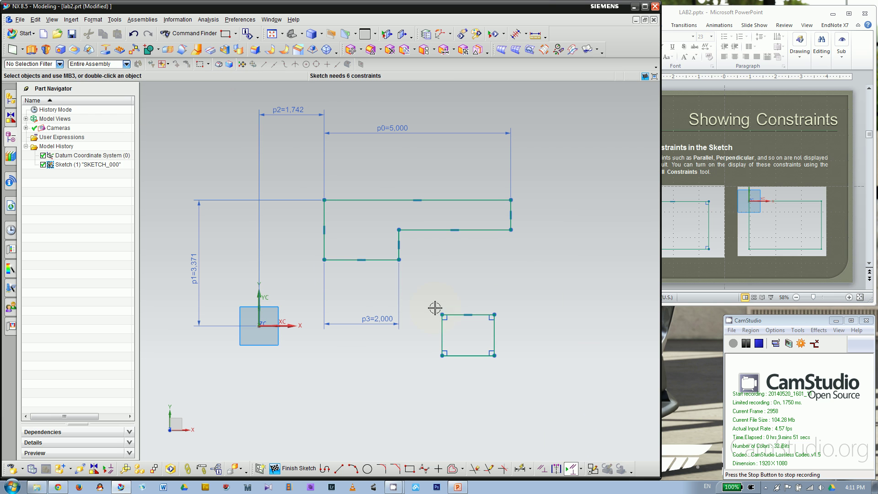
# - Turn off Create Inferred Constraints and sketch a second rectangle directly below the first one
pyautogui.click(582, 467)
pyautogui.click(594, 447)
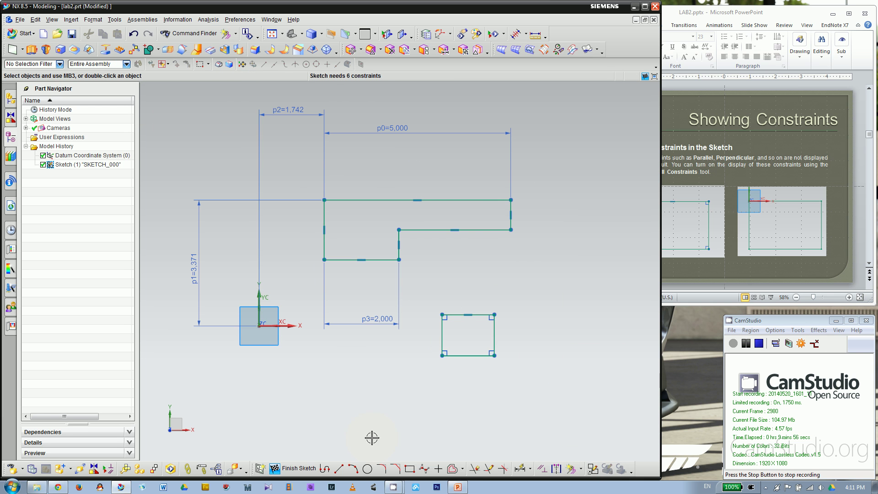
pyautogui.click(410, 469)
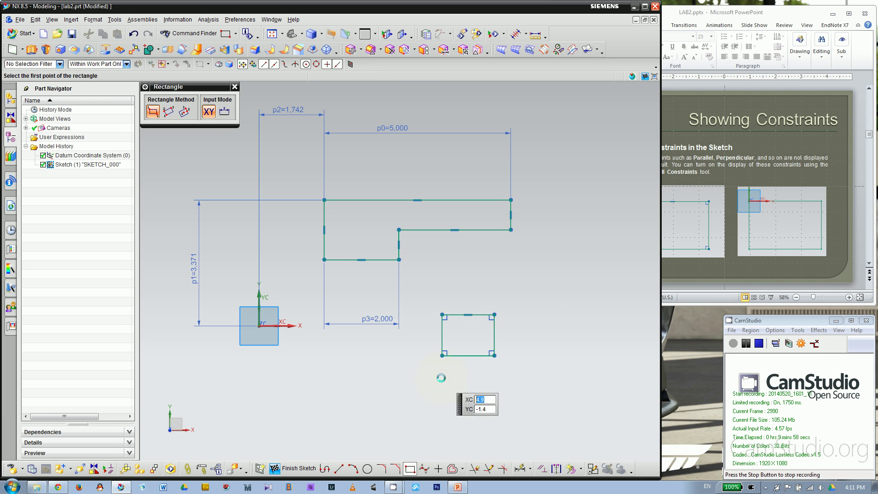
pyautogui.click(442, 377)
pyautogui.click(501, 411)
pyautogui.click(234, 86)
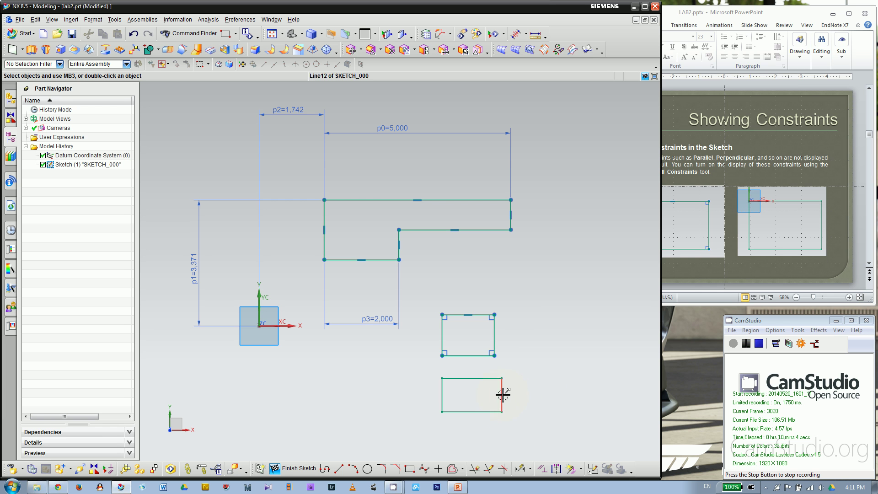
# - Pull the right and bottom lines away from the unconstrained rectangle, and shift the constrained rectangle's right side outward and upward
pyautogui.moveTo(501, 392); pyautogui.dragTo(567, 403)
pyautogui.moveTo(481, 428); pyautogui.dragTo(481, 430)
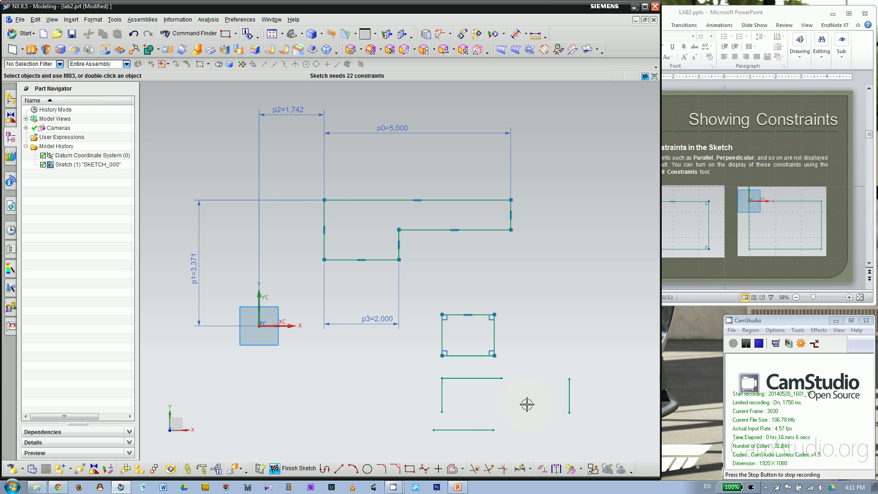
pyautogui.moveTo(498, 331); pyautogui.dragTo(533, 306)
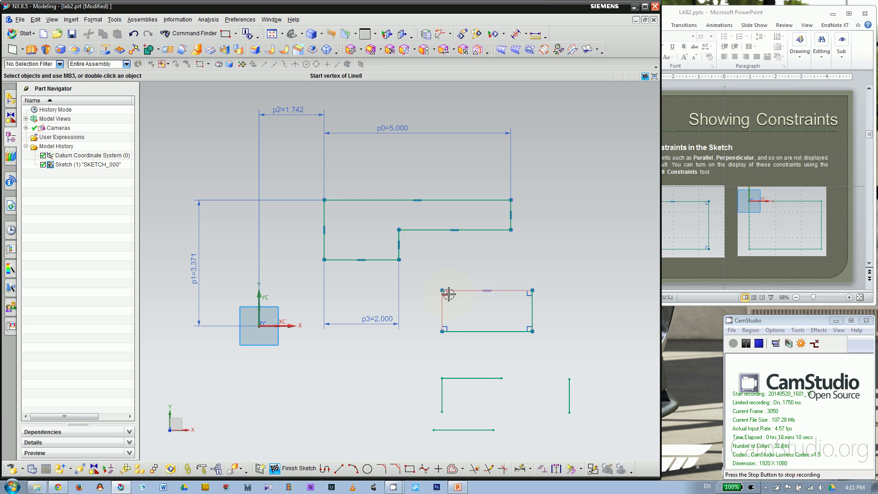
# - Turn Create Inferred Constraints back on for the sketch
pyautogui.click(582, 469)
pyautogui.click(494, 405)
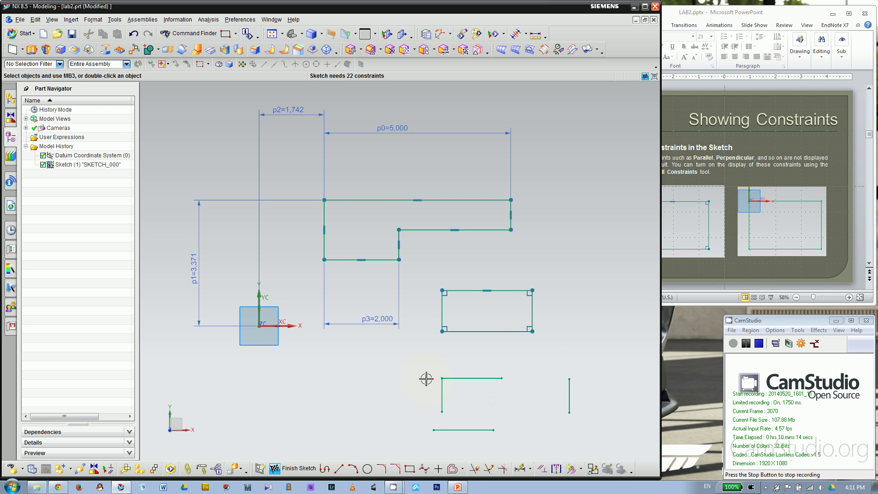
pyautogui.click(581, 469)
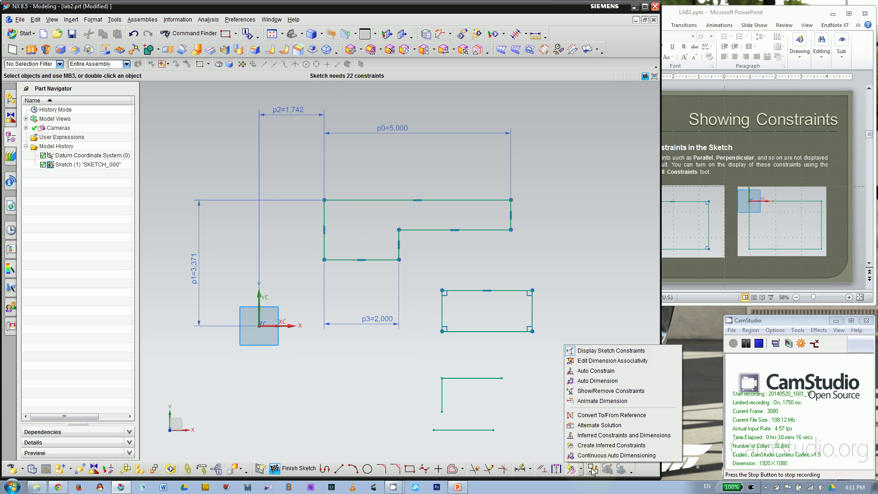
pyautogui.click(628, 450)
pyautogui.scroll(-3, 554, 366)
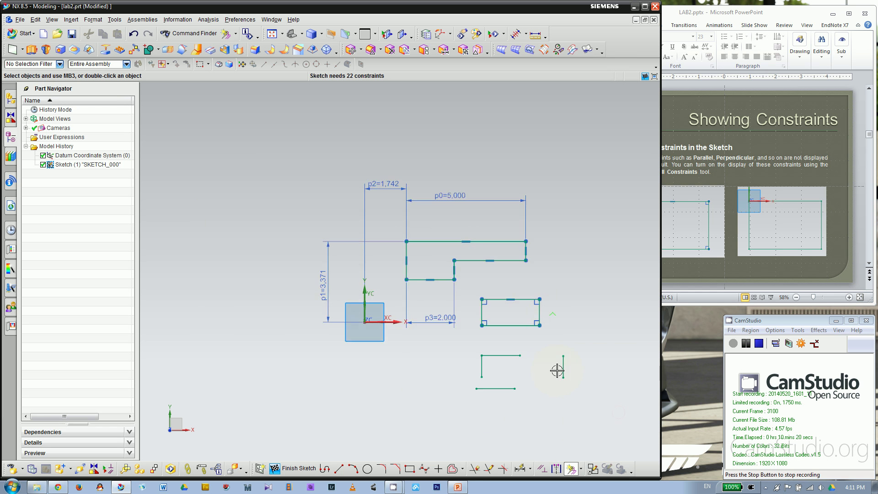
pyautogui.scroll(2, 562, 375)
# - Review the PowerPoint slides on Showing/Removing Constraints and the Move Object Tool, and return to the NX sketch
pyautogui.click(715, 266)
pyautogui.scroll(-1, 736, 248)
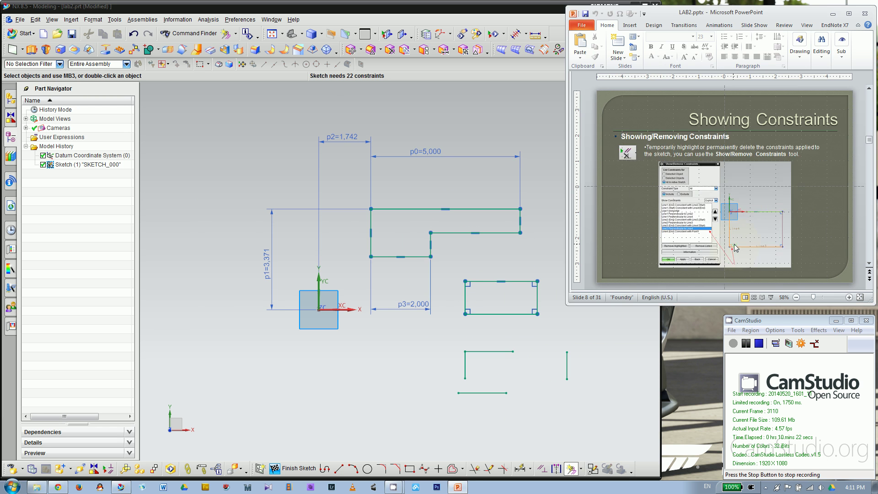
pyautogui.scroll(-1, 735, 248)
pyautogui.scroll(1, 735, 246)
pyautogui.scroll(-1, 654, 217)
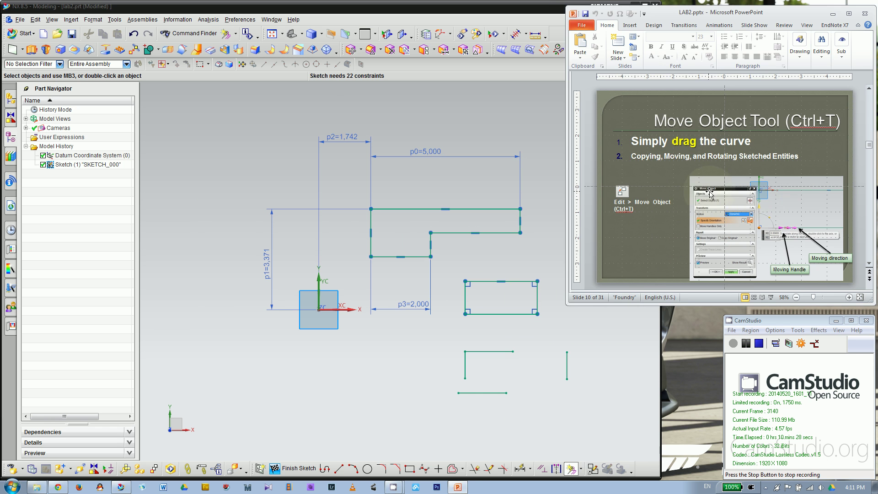
pyautogui.click(527, 238)
# - Enlarge the constrained rectangle by its right side, and move the whole rectangle to the upper right of the L-shaped profile
pyautogui.scroll(1, 575, 317)
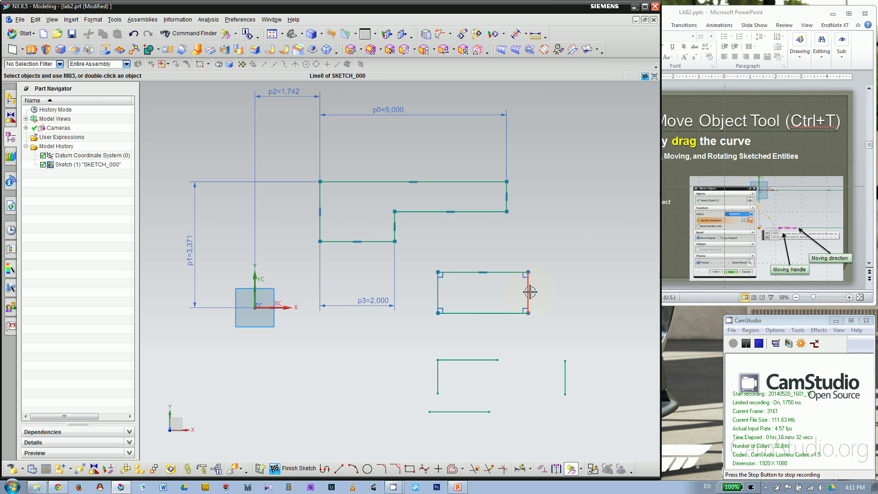
pyautogui.moveTo(530, 292)
pyautogui.mouseDown()
pyautogui.moveTo(551, 290)
pyautogui.moveTo(553, 251)
pyautogui.moveTo(523, 300)
pyautogui.moveTo(562, 309)
pyautogui.moveTo(552, 308)
pyautogui.mouseUp()
pyautogui.scroll(-1, 584, 292)
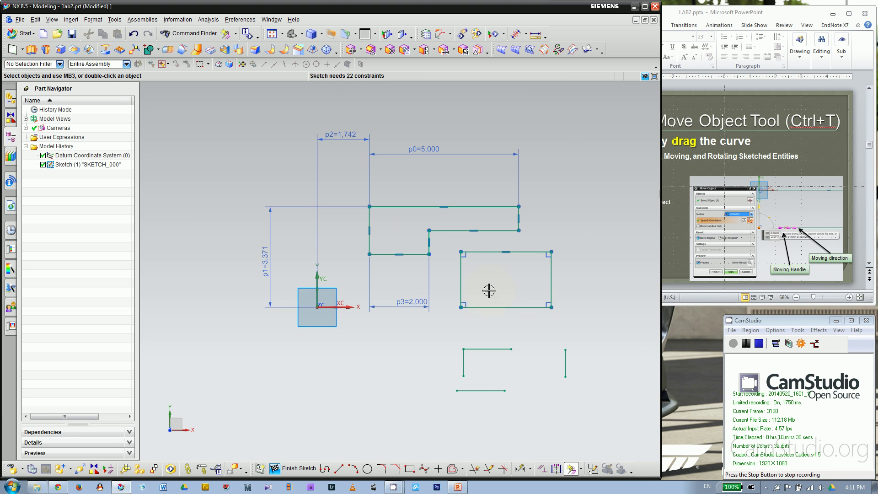
pyautogui.moveTo(447, 242); pyautogui.dragTo(579, 326)
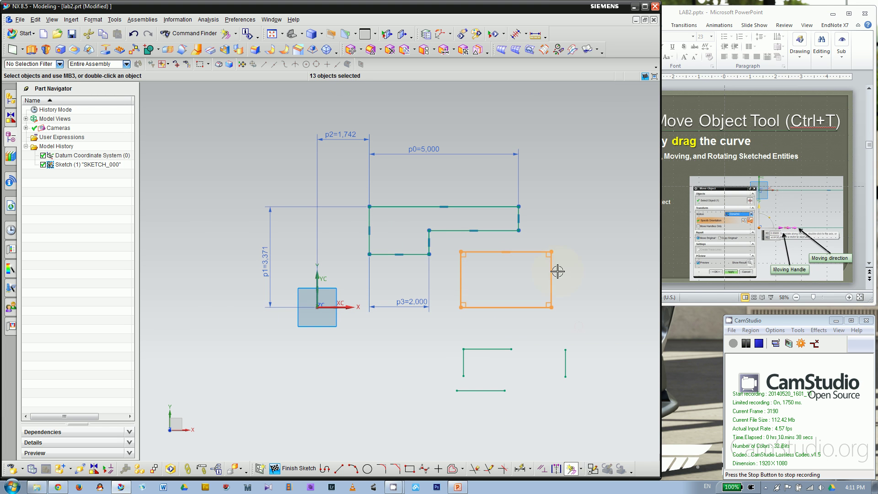
pyautogui.moveTo(552, 278); pyautogui.dragTo(627, 170)
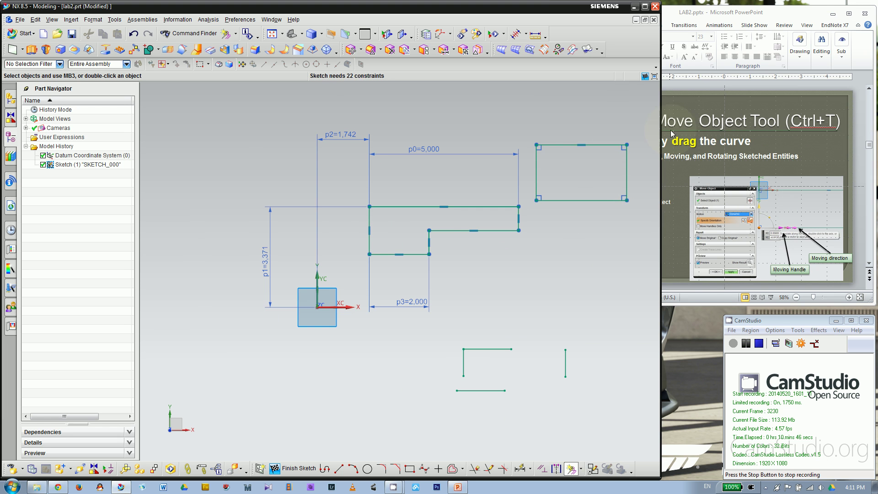
pyautogui.moveTo(526, 124); pyautogui.dragTo(641, 226)
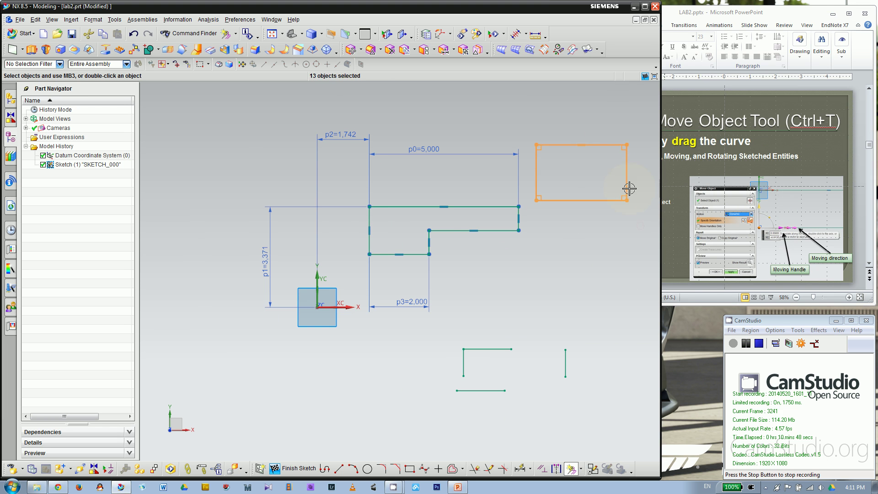
pyautogui.press('Escape')
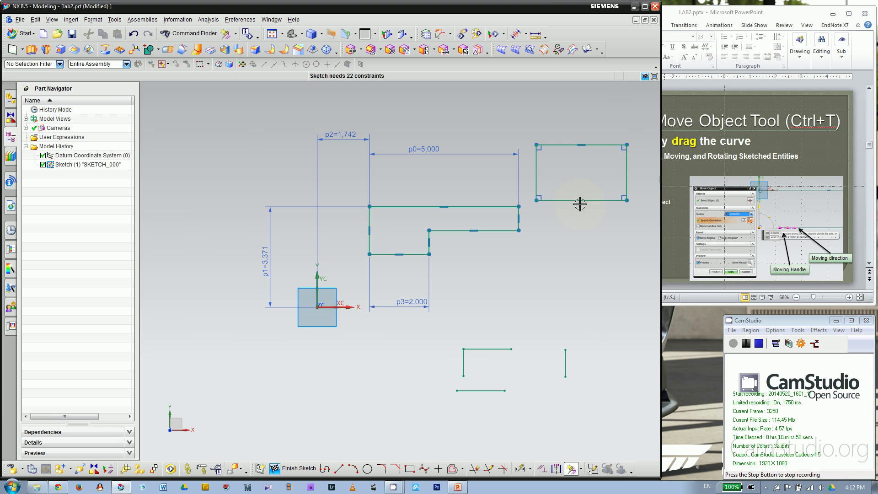
pyautogui.click(626, 175)
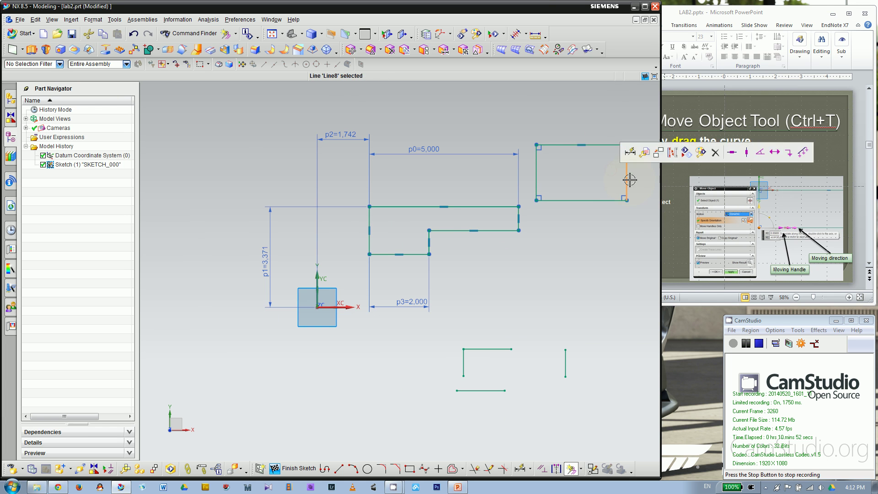
pyautogui.press('Escape')
pyautogui.moveTo(530, 129)
pyautogui.mouseDown()
pyautogui.moveTo(588, 196)
pyautogui.moveTo(653, 246)
pyautogui.mouseUp()
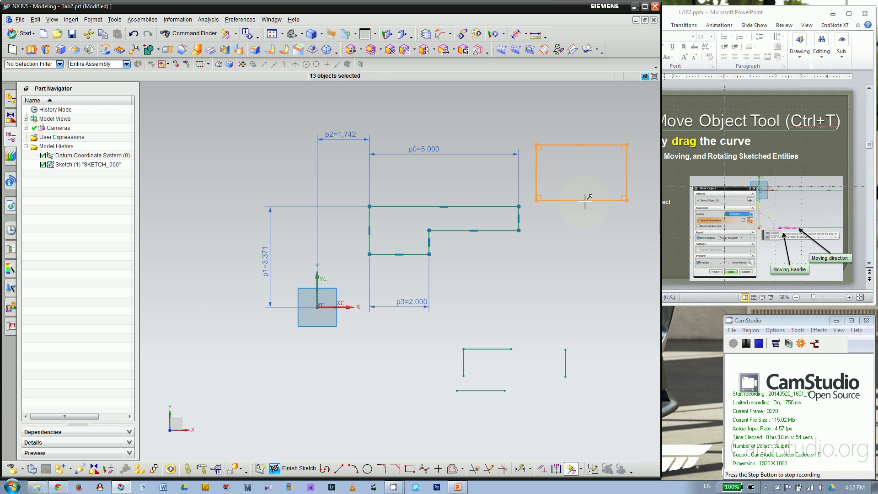
pyautogui.rightClick(588, 190)
pyautogui.press('Escape')
pyautogui.rightClick(579, 192)
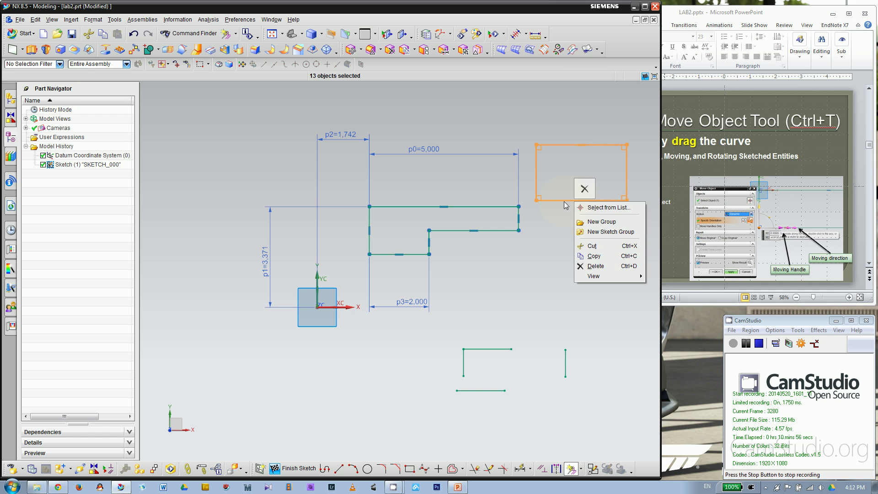
pyautogui.press('Escape')
pyautogui.press('Escape')
pyautogui.rightClick(562, 147)
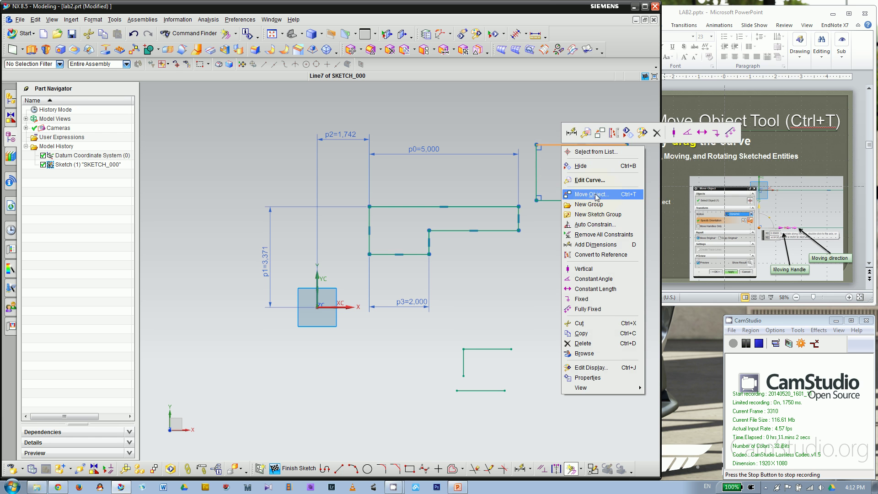
pyautogui.click(530, 255)
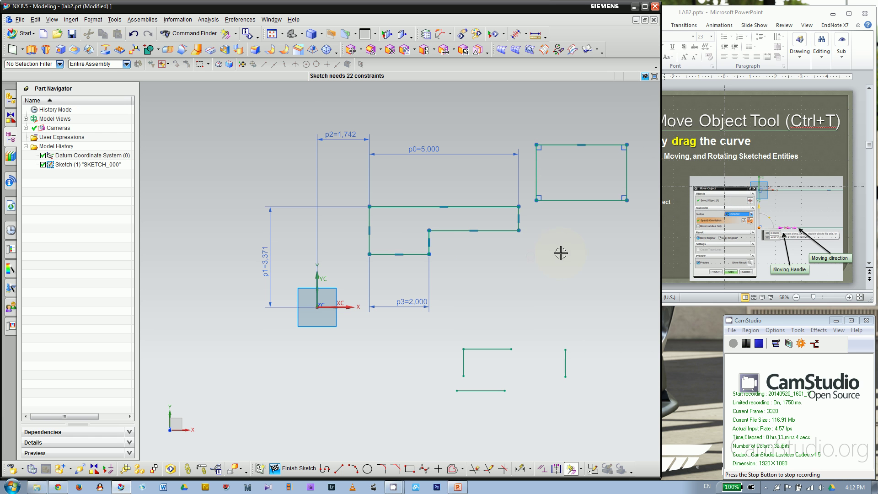
pyautogui.rightClick(98, 165)
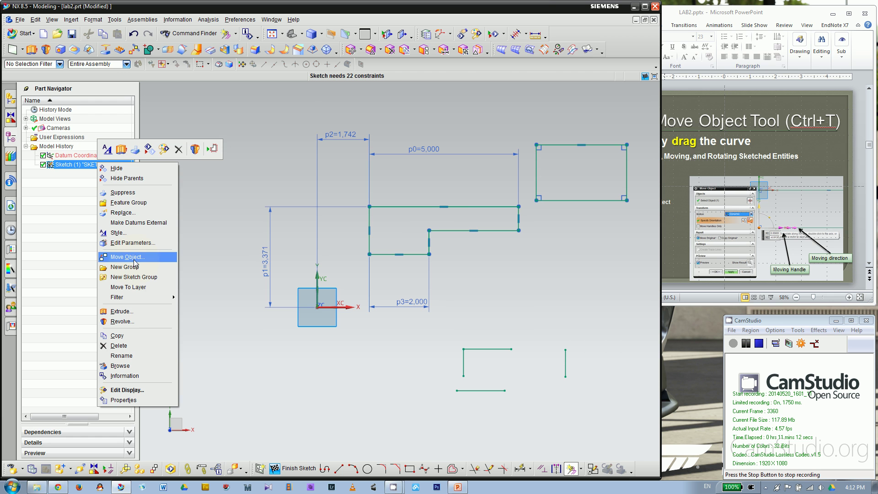
pyautogui.click(273, 289)
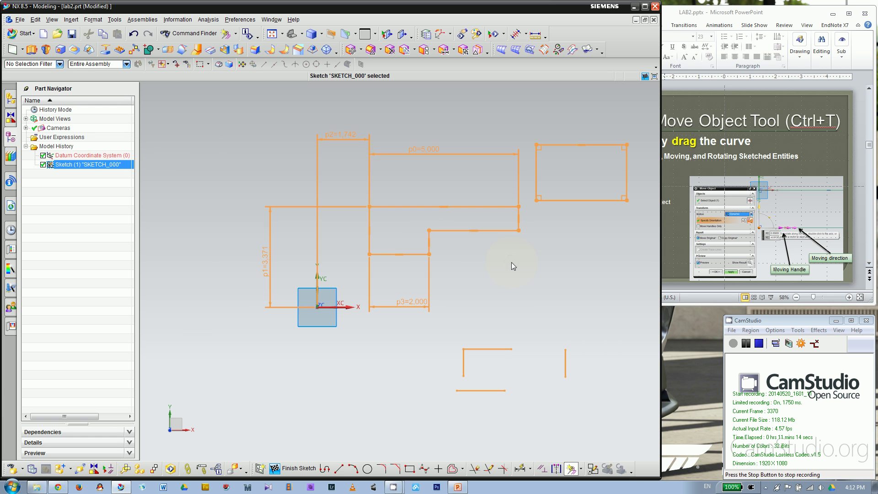
pyautogui.click(511, 262)
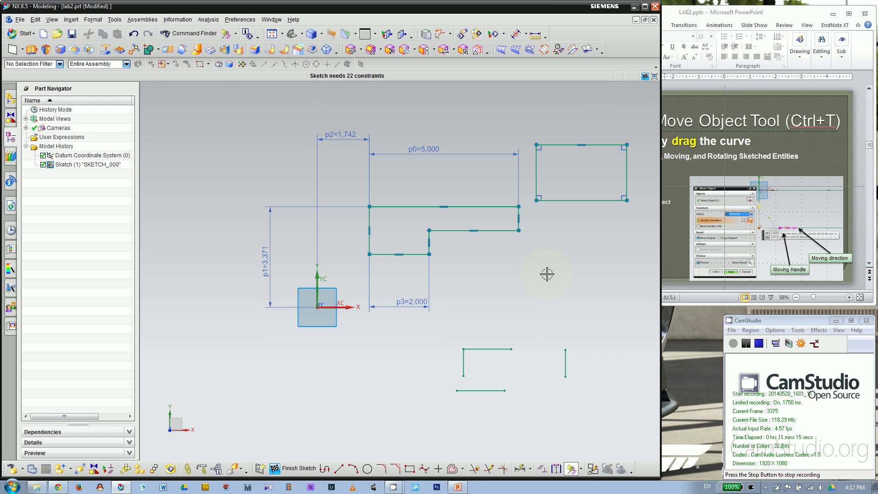
# - Open Move Object for the separate vertical line, review the available Motion types, and close it without moving anything
pyautogui.rightClick(567, 360)
pyautogui.click(614, 376)
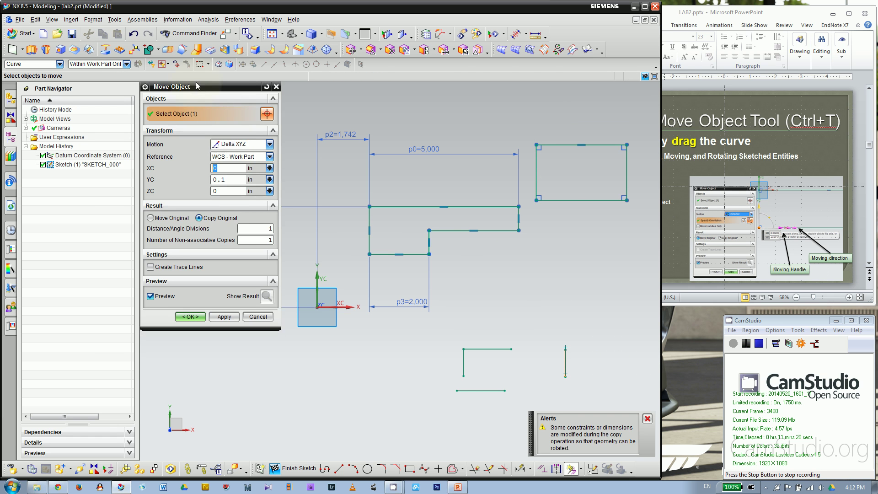
pyautogui.moveTo(198, 87); pyautogui.dragTo(198, 118)
pyautogui.click(227, 175)
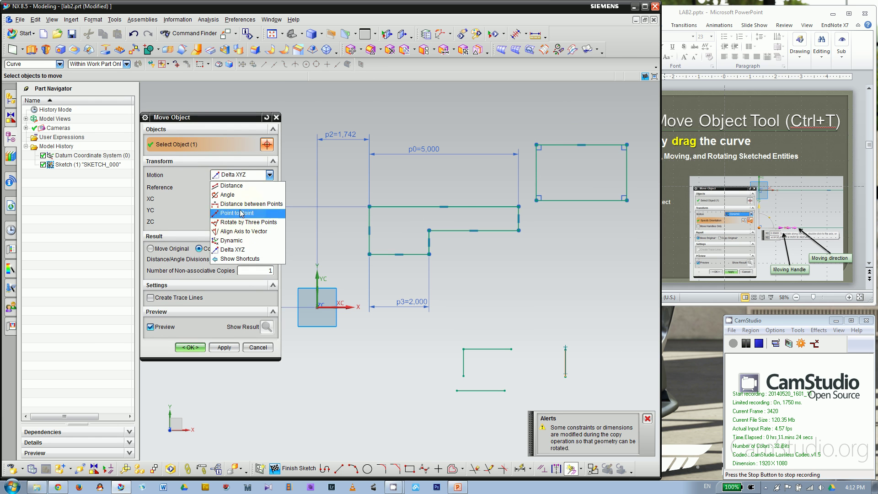
pyautogui.click(277, 118)
pyautogui.click(276, 118)
# - Switch to PowerPoint to read the Hiding Entities slide, and return to the NX sketch
pyautogui.click(682, 229)
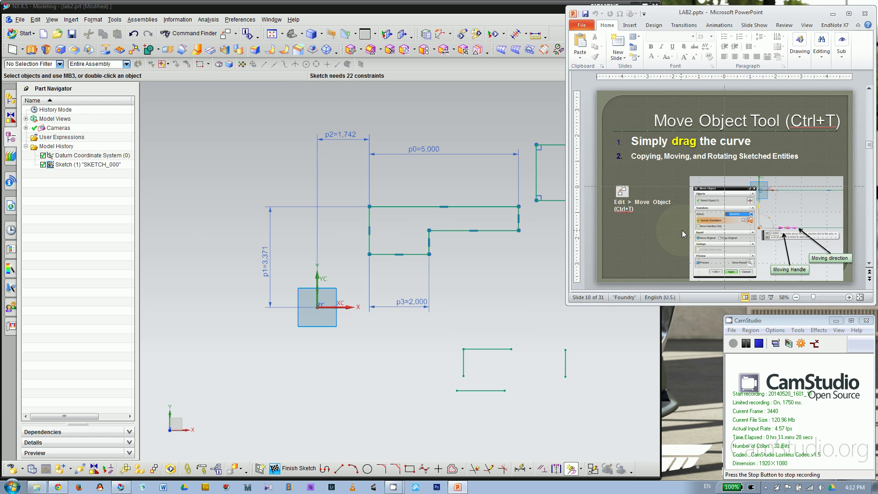
pyautogui.scroll(-1, 682, 230)
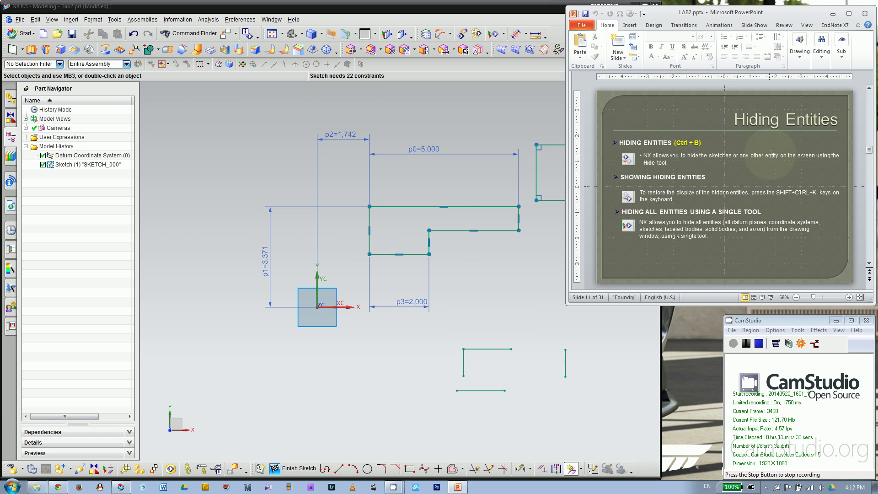
pyautogui.click(552, 257)
# - Hide the separate vertical line beside the open rectangle and undo the hiding
pyautogui.scroll(-1, 348, 301)
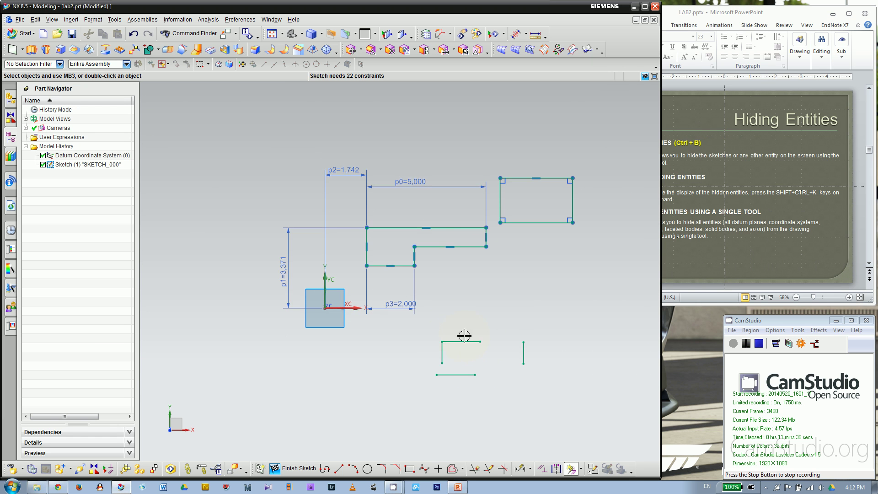
pyautogui.scroll(1, 517, 355)
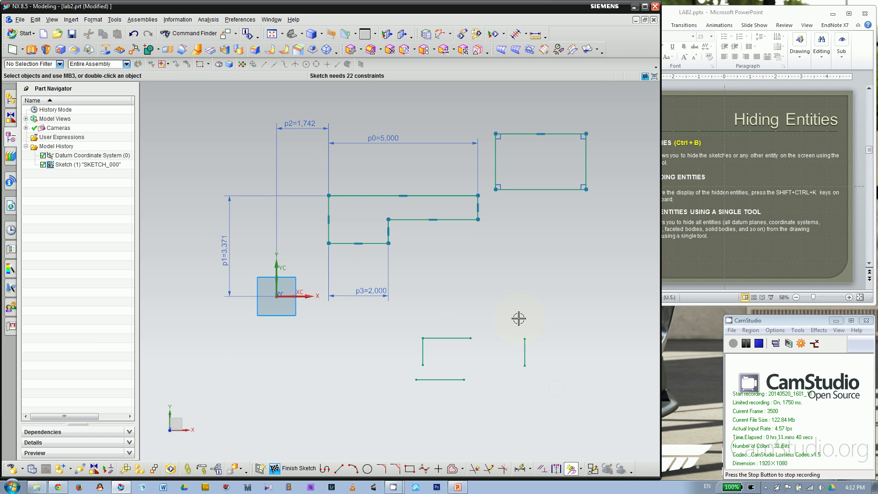
pyautogui.click(524, 352)
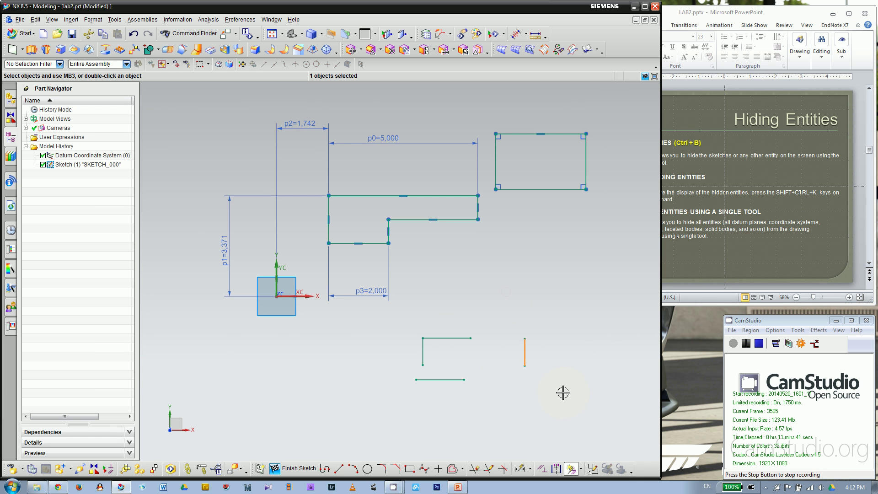
pyautogui.rightClick(530, 344)
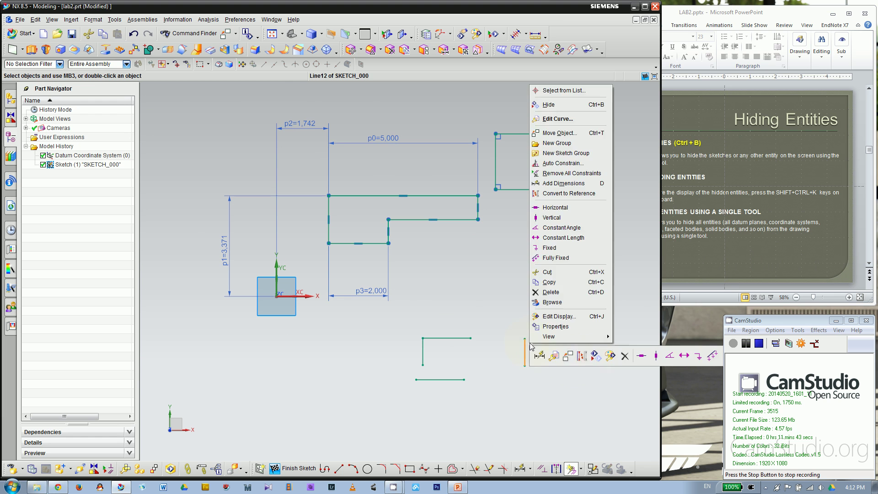
pyautogui.click(586, 357)
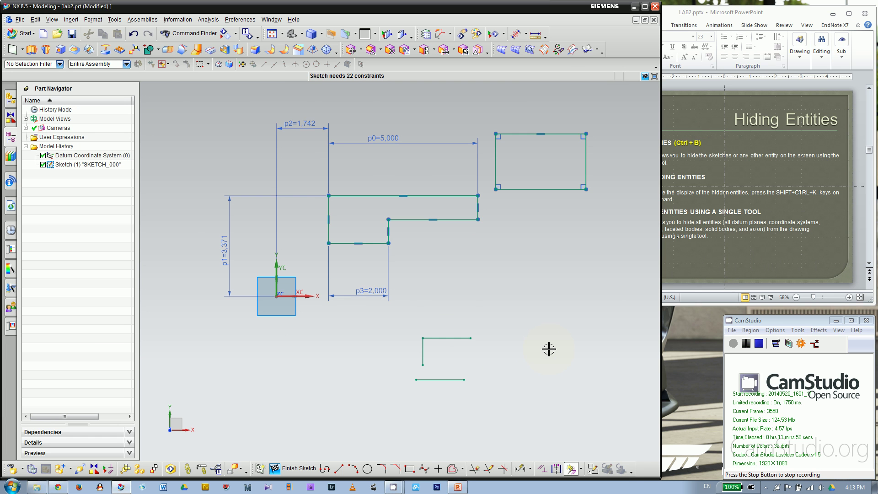
pyautogui.hotkey('ctrl', 'z')
# - Delete the four disconnected lines below the L-shaped profile and finish the sketch
pyautogui.scroll(-1, 552, 303)
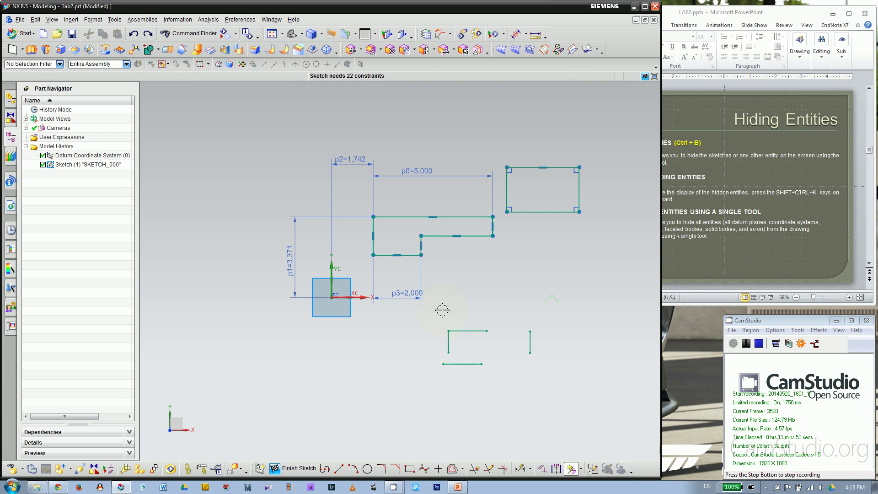
pyautogui.moveTo(441, 307)
pyautogui.mouseDown()
pyautogui.moveTo(565, 382)
pyautogui.moveTo(572, 374)
pyautogui.mouseUp()
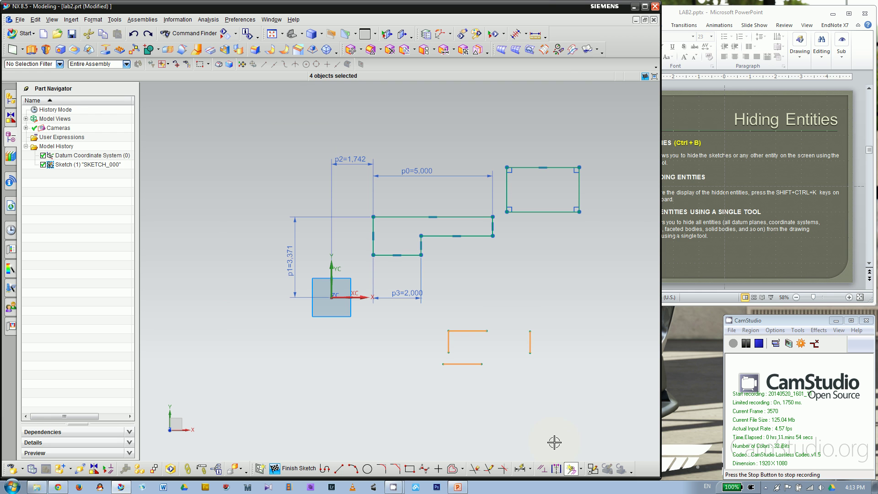
pyautogui.press('Delete')
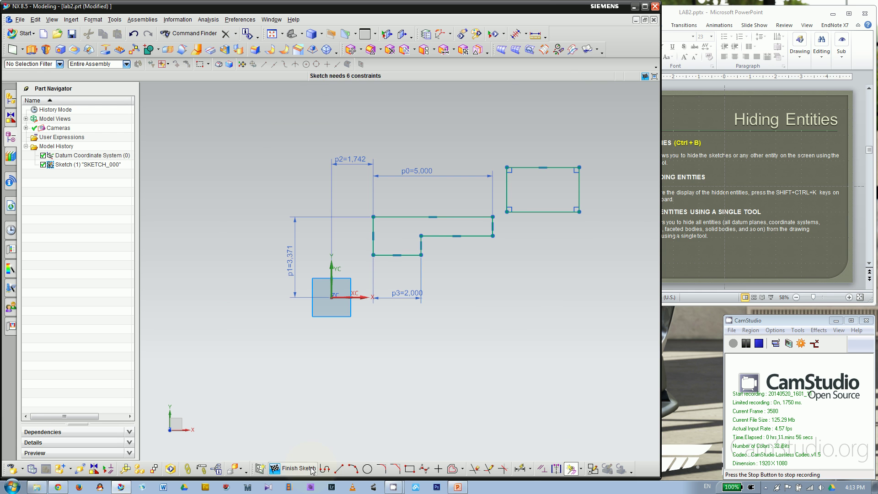
pyautogui.click(295, 468)
# - Extrude the L-shaped profile and the rectangle together from 0 to 15 in as solids
pyautogui.moveTo(377, 368)
pyautogui.mouseDown(button='middle')
pyautogui.moveTo(376, 341)
pyautogui.moveTo(367, 344)
pyautogui.mouseUp(button='middle')
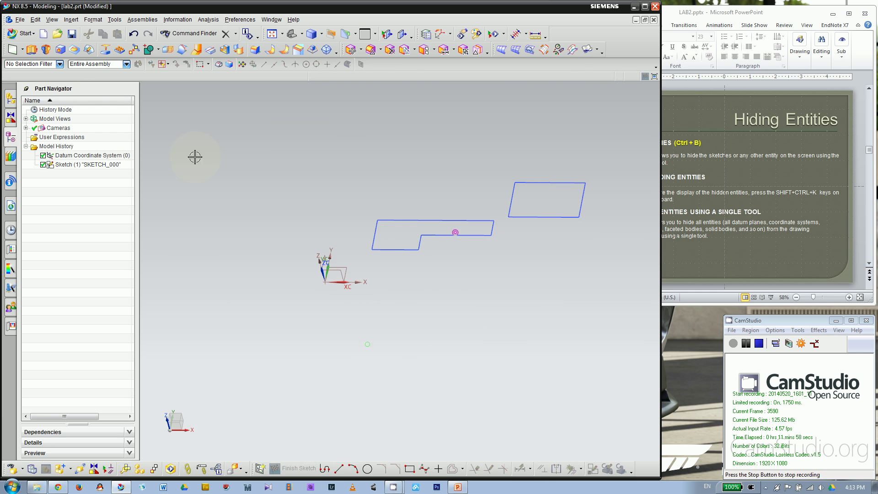
pyautogui.click(32, 49)
pyautogui.click(408, 237)
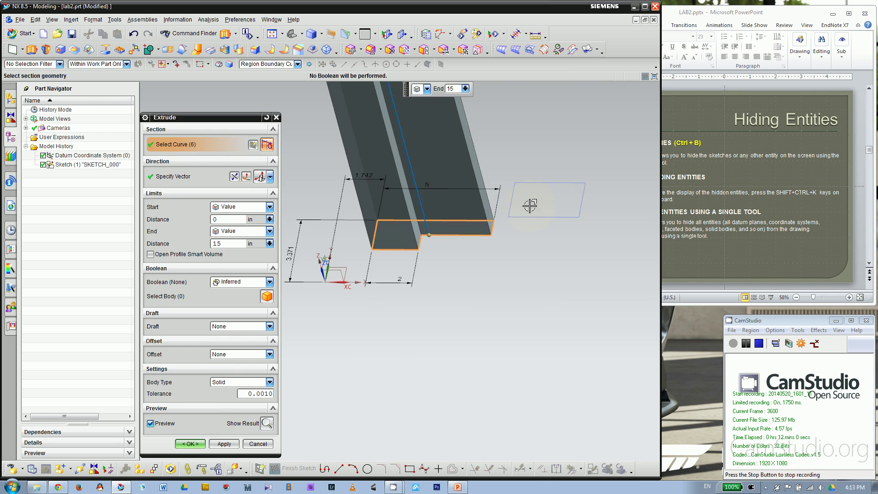
pyautogui.click(530, 202)
pyautogui.click(190, 444)
# - Create a new On Plane sketch on the far end face of the L-shaped extruded body
pyautogui.scroll(-3, 379, 390)
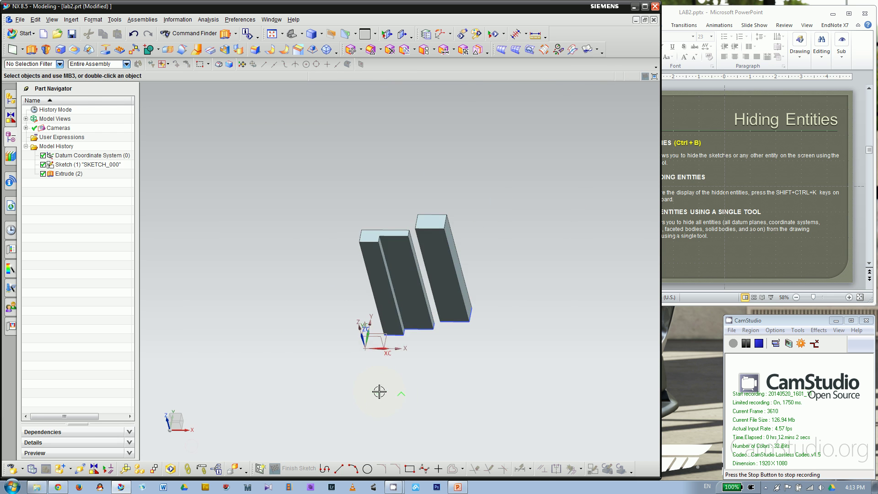
pyautogui.moveTo(382, 391)
pyautogui.mouseDown(button='middle')
pyautogui.moveTo(394, 413)
pyautogui.moveTo(384, 394)
pyautogui.moveTo(434, 374)
pyautogui.mouseUp(button='middle')
pyautogui.scroll(3, 413, 342)
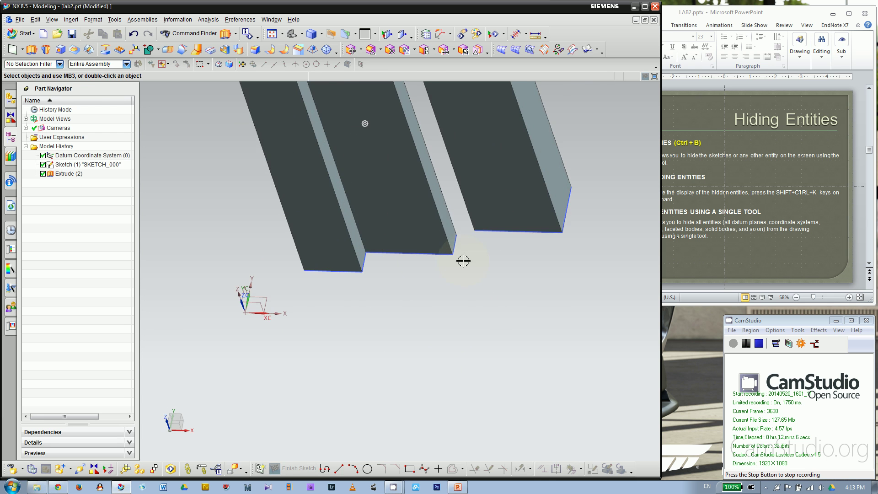
pyautogui.scroll(-2, 451, 328)
pyautogui.moveTo(451, 328)
pyautogui.mouseDown(button='middle')
pyautogui.moveTo(425, 389)
pyautogui.moveTo(427, 426)
pyautogui.moveTo(405, 365)
pyautogui.moveTo(485, 319)
pyautogui.moveTo(503, 336)
pyautogui.moveTo(494, 332)
pyautogui.mouseUp(button='middle')
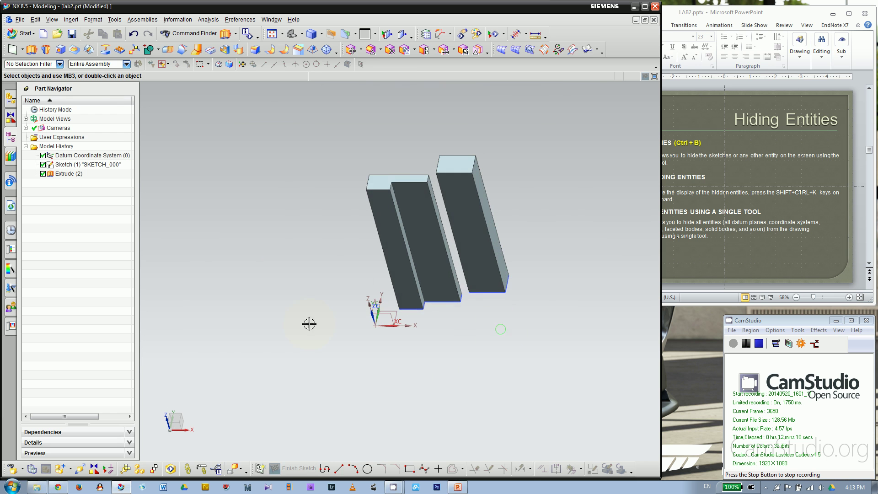
pyautogui.click(259, 469)
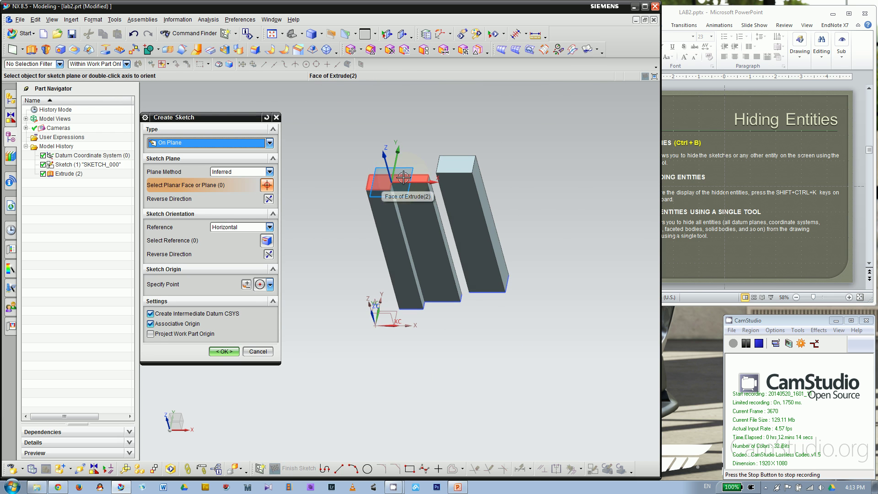
pyautogui.scroll(2, 403, 177)
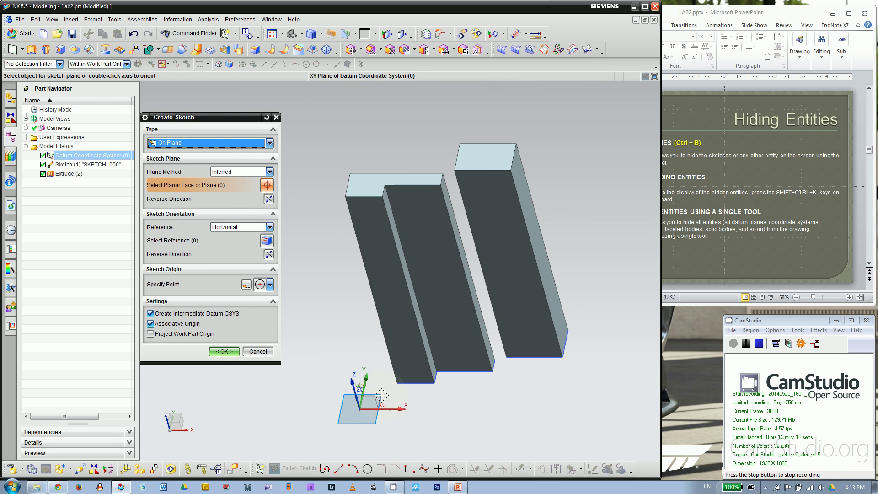
pyautogui.click(372, 185)
pyautogui.click(416, 189)
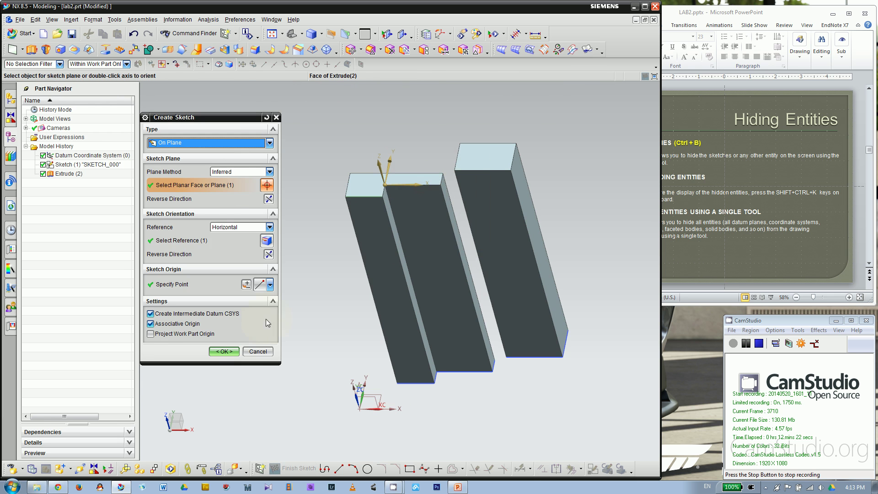
pyautogui.click(231, 353)
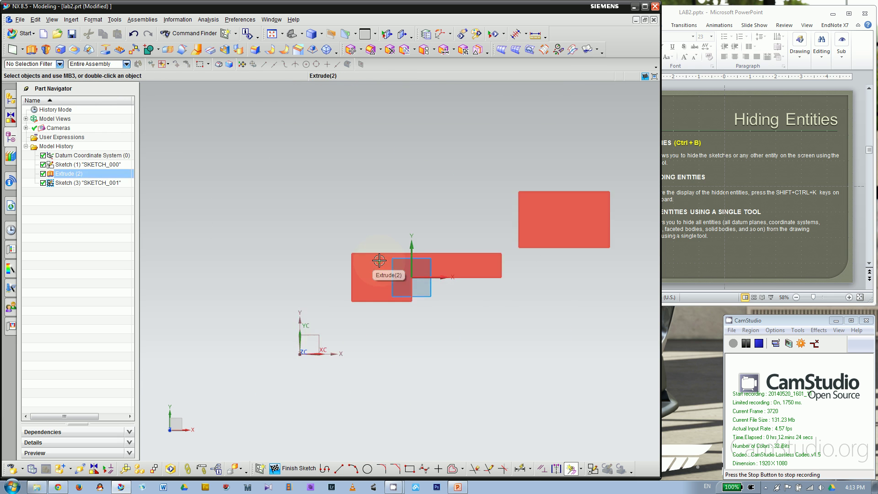
# - Examine the new sketch plane against the extruded bodies in a tilted view and in the view facing the sketch
pyautogui.moveTo(468, 335)
pyautogui.mouseDown(button='middle')
pyautogui.moveTo(460, 304)
pyautogui.moveTo(464, 327)
pyautogui.mouseUp(button='middle')
pyautogui.scroll(-2, 443, 227)
pyautogui.scroll(3, 446, 202)
pyautogui.scroll(-4, 416, 317)
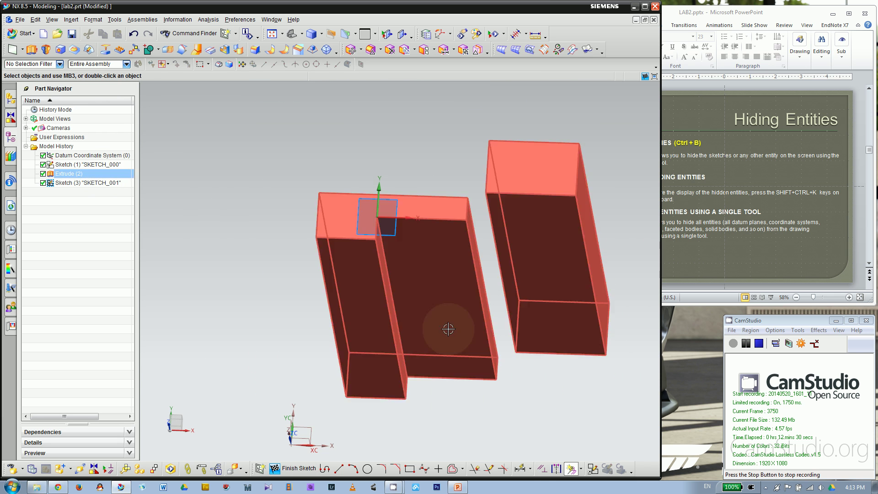
pyautogui.press('F8')
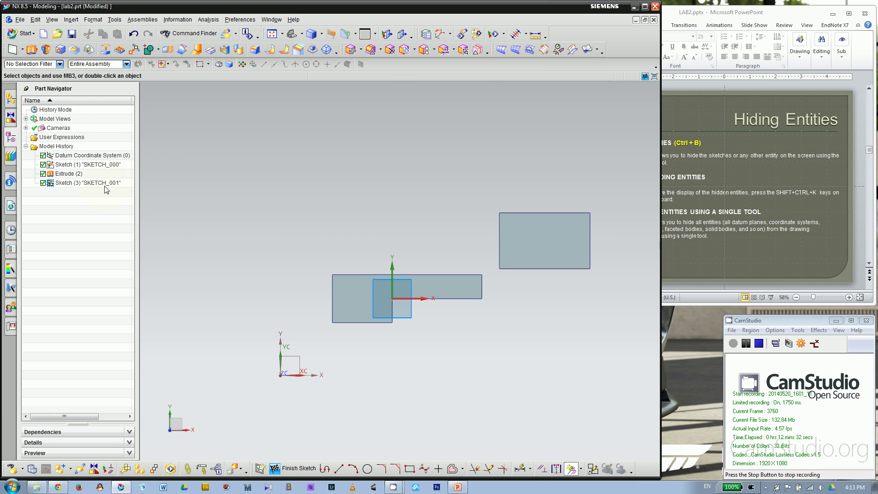
pyautogui.scroll(2, 435, 322)
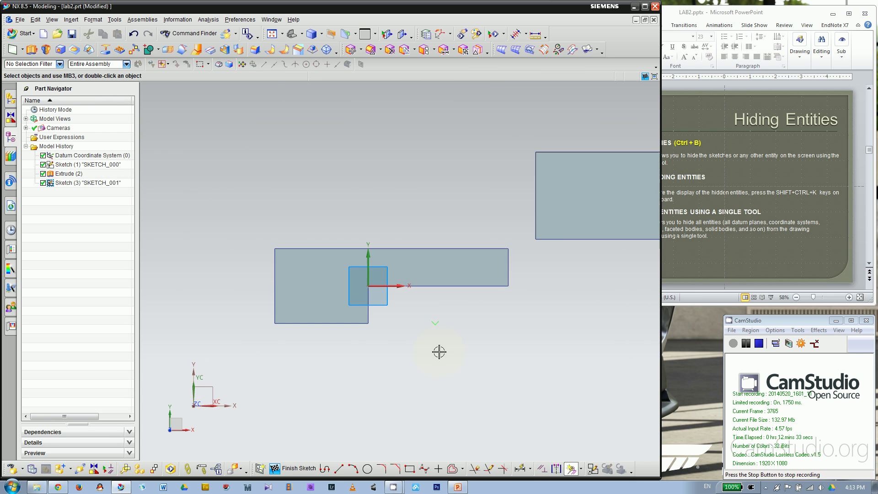
pyautogui.click(367, 469)
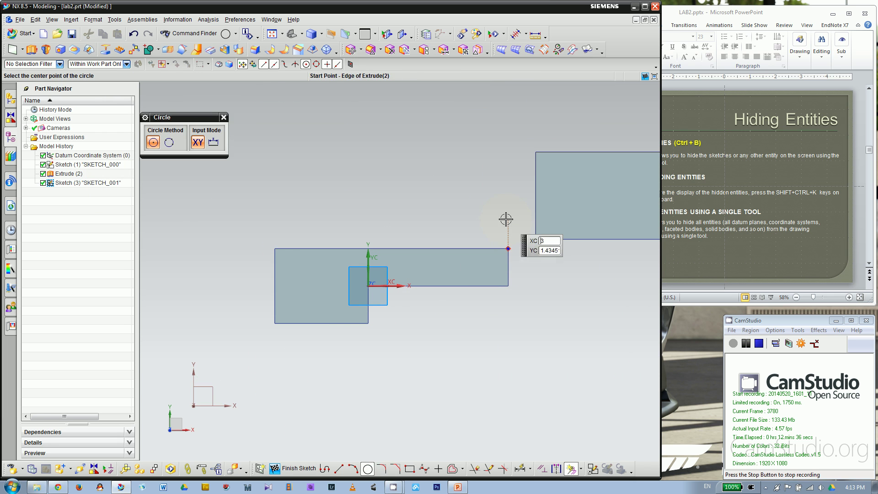
pyautogui.press('Escape')
pyautogui.scroll(-1, 492, 284)
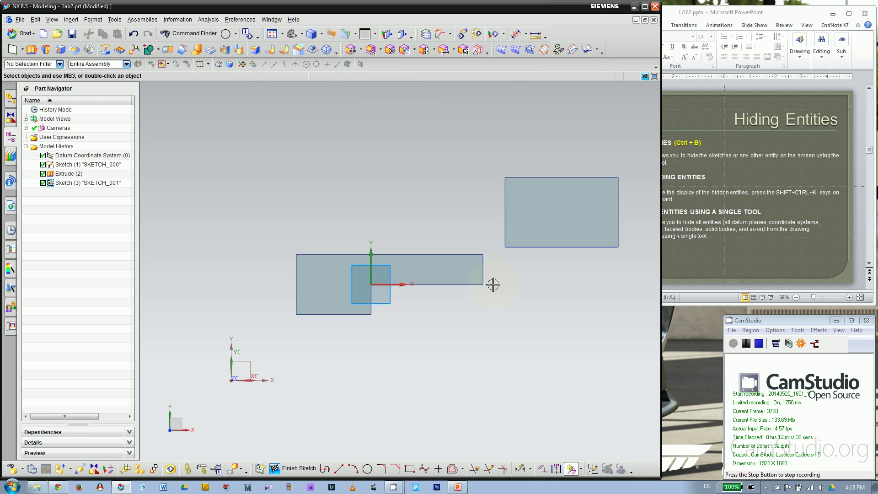
pyautogui.scroll(1, 439, 289)
pyautogui.moveTo(414, 324); pyautogui.dragTo(415, 344, button='middle')
pyautogui.press('F8')
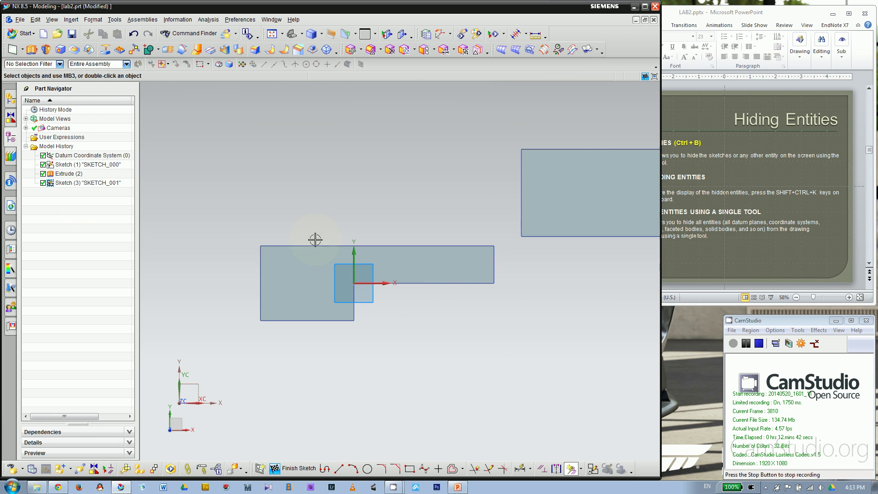
# - Hide the Extrude (2) feature so only the sketch curves remain displayed
pyautogui.rightClick(81, 168)
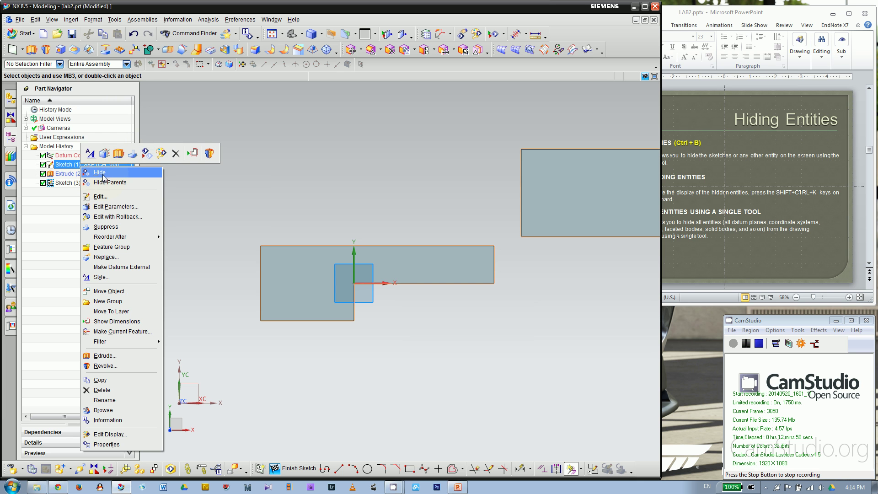
pyautogui.rightClick(74, 176)
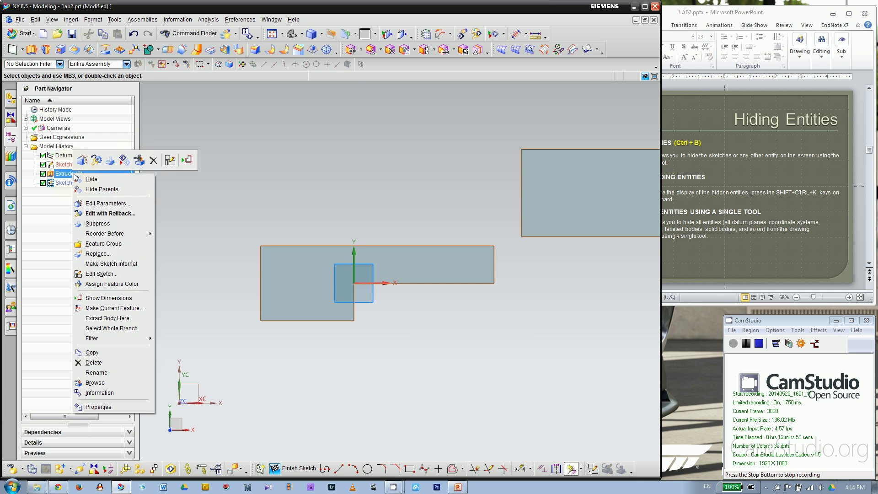
pyautogui.click(124, 160)
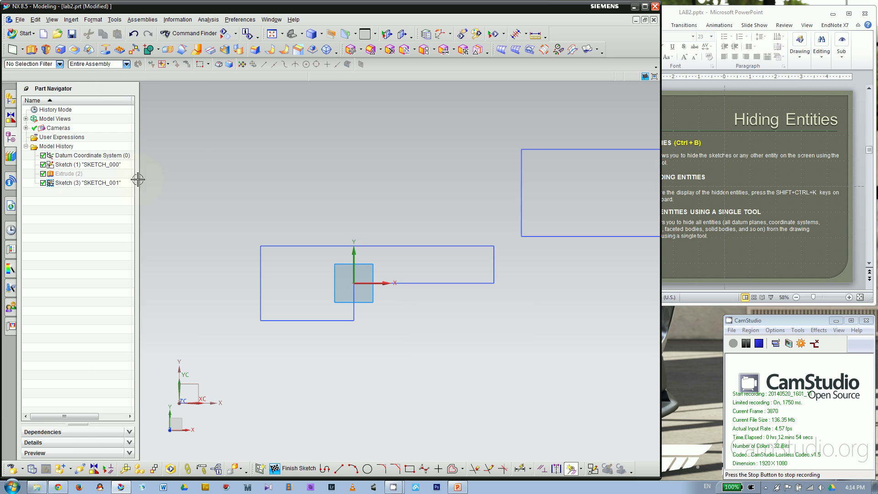
# - Hide Sketch (1) "SKETCH_000" so its profiles do not clutter the active sketch
pyautogui.rightClick(85, 170)
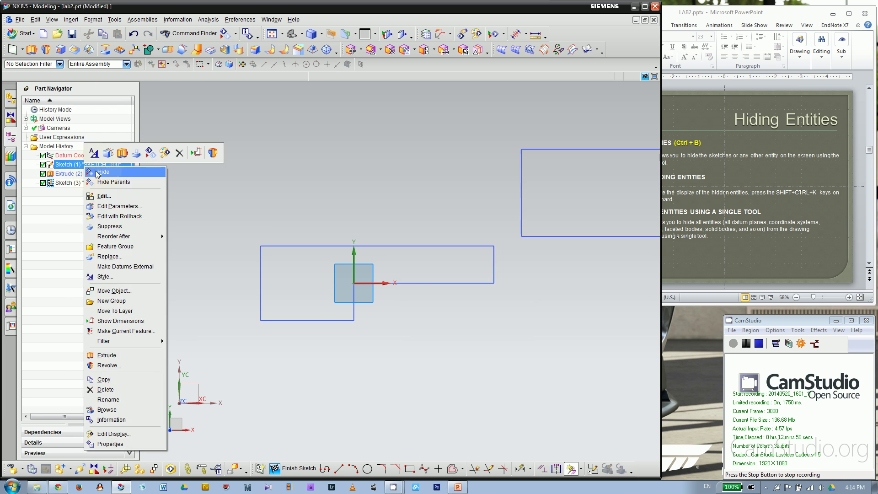
pyautogui.click(94, 172)
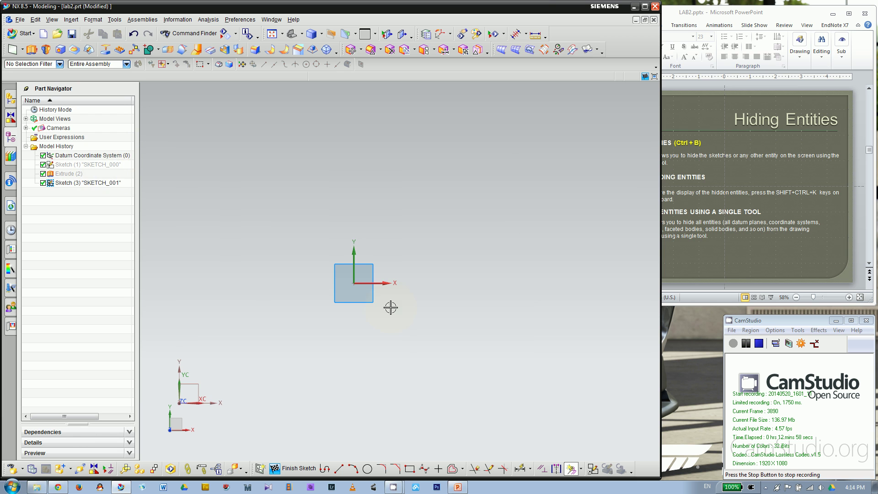
# - Draw a circle about 6 in in diameter centred on the sketch origin and finish the sketch
pyautogui.moveTo(390, 307)
pyautogui.mouseDown(button='middle')
pyautogui.moveTo(417, 293)
pyautogui.moveTo(442, 305)
pyautogui.mouseUp(button='middle')
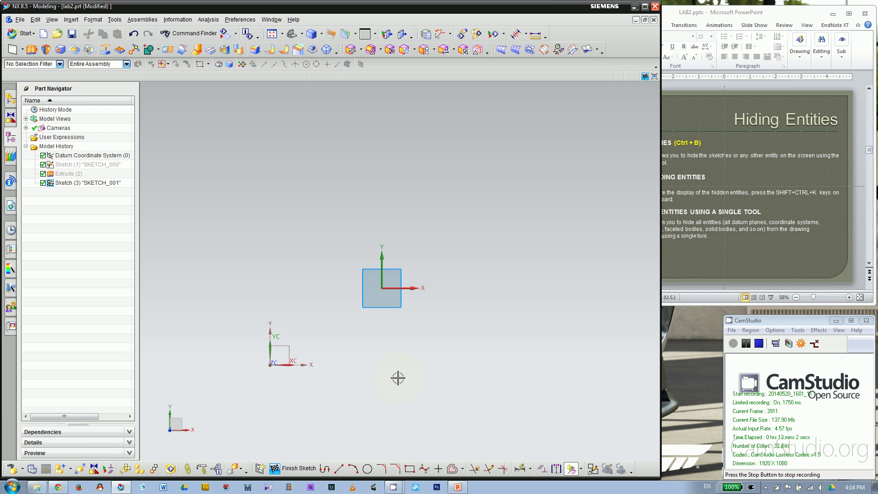
pyautogui.click(367, 468)
pyautogui.click(382, 288)
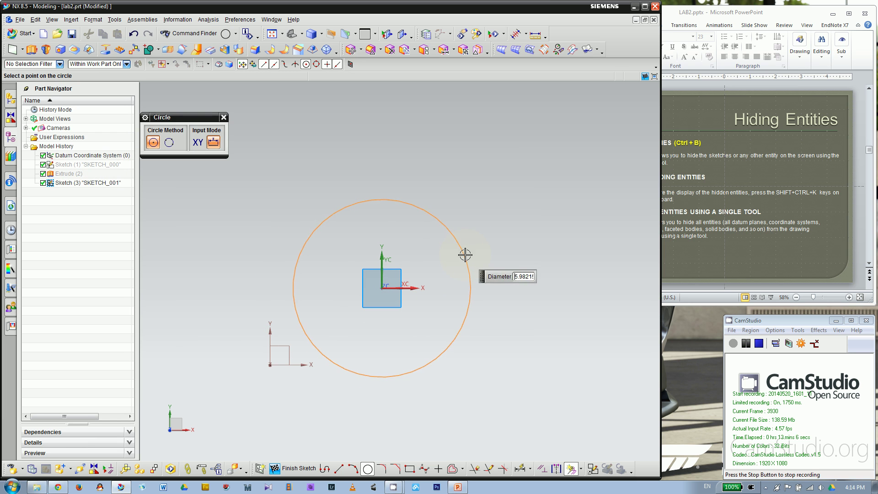
pyautogui.click(464, 248)
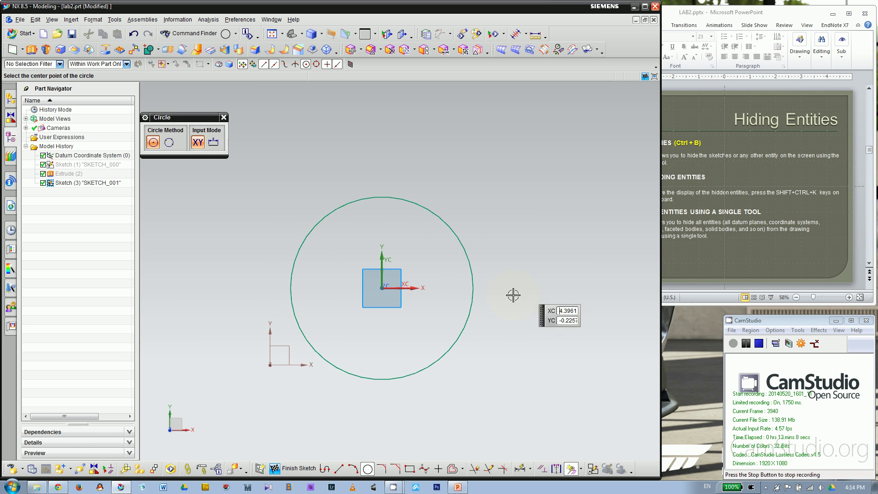
pyautogui.click(223, 118)
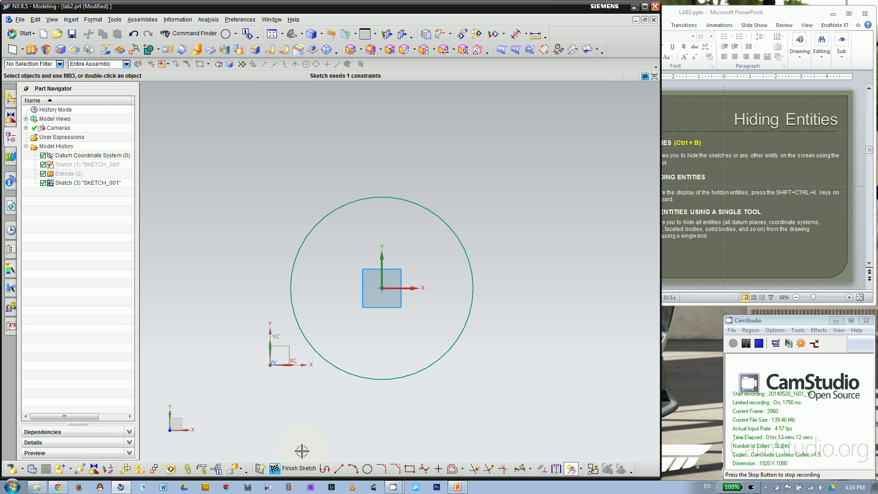
pyautogui.click(299, 467)
# - Show the hidden Extrude (2) feature and Sketch (1) again
pyautogui.moveTo(300, 400)
pyautogui.mouseDown(button='middle')
pyautogui.moveTo(306, 368)
pyautogui.moveTo(394, 399)
pyautogui.mouseUp(button='middle')
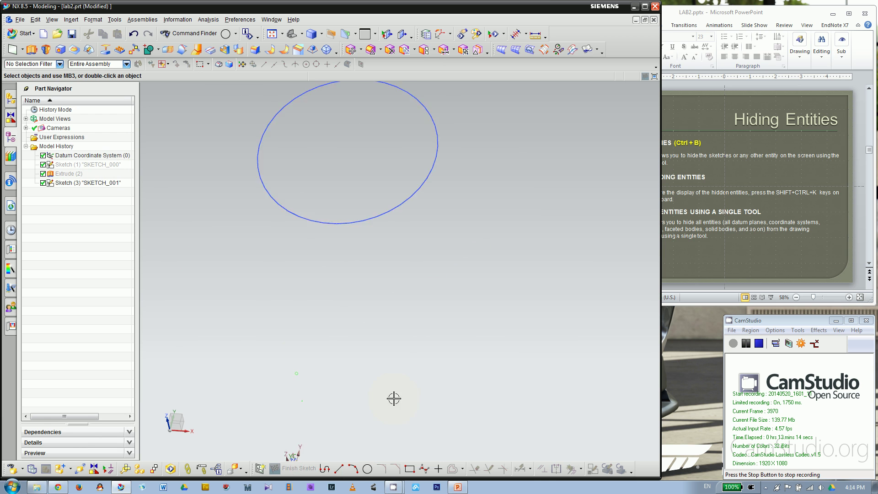
pyautogui.scroll(-5, 394, 399)
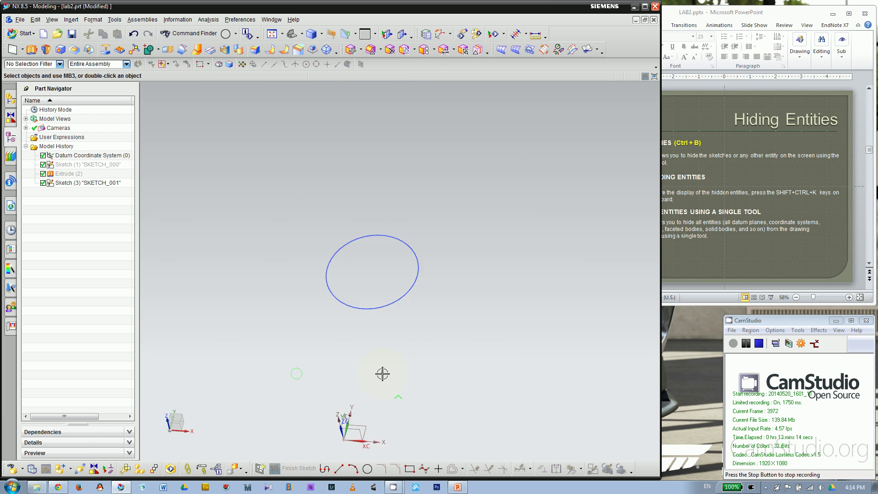
pyautogui.rightClick(71, 178)
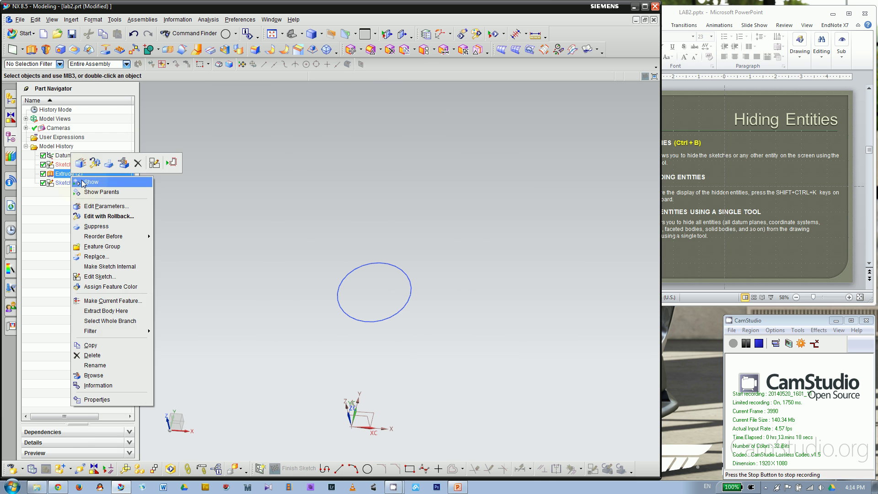
pyautogui.click(83, 182)
pyautogui.rightClick(73, 165)
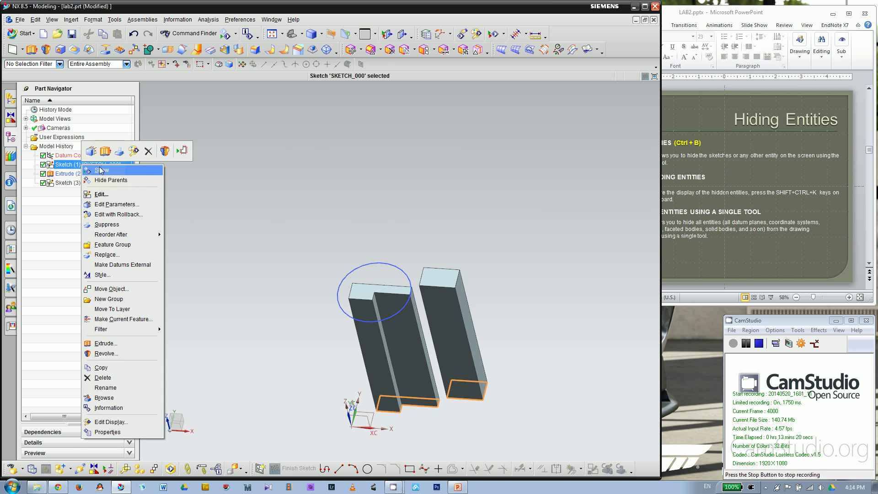
pyautogui.click(114, 173)
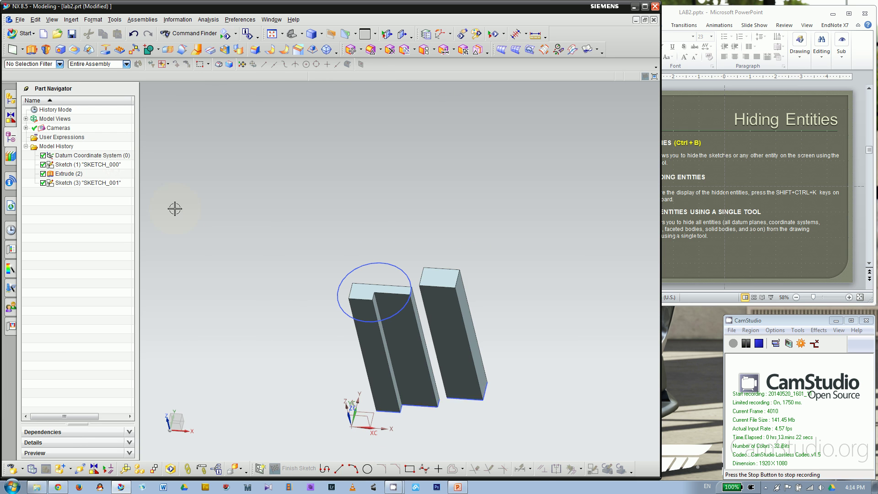
pyautogui.scroll(-2, 349, 282)
pyautogui.scroll(3, 262, 281)
pyautogui.scroll(-3, 311, 233)
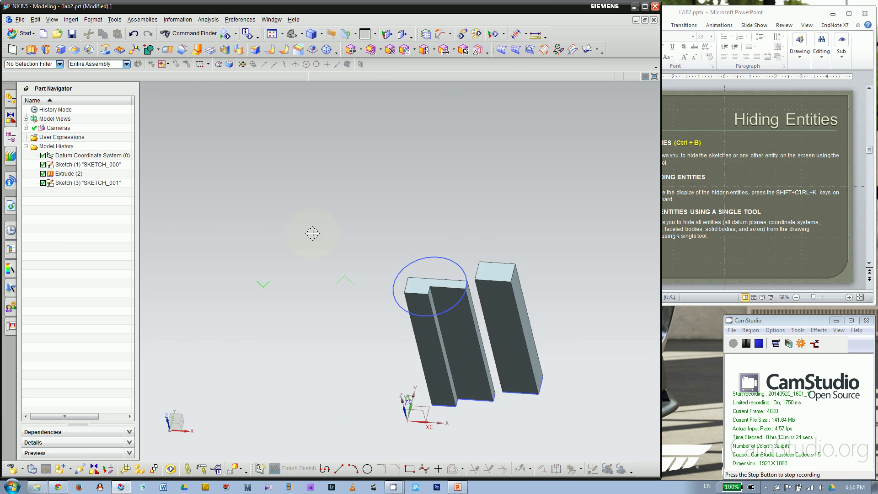
pyautogui.click(428, 316)
pyautogui.scroll(3, 405, 301)
pyautogui.press('Escape')
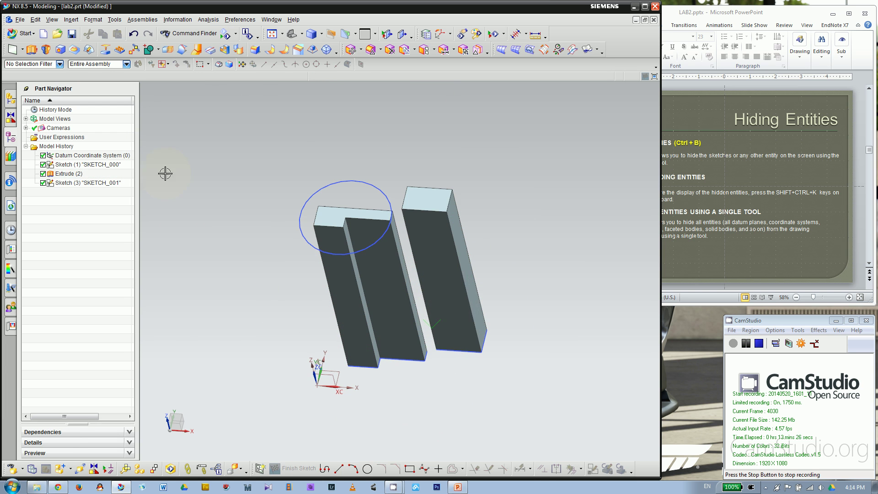
# - Suppress Extrude (2) and review the update warning report for the dependent Sketch (3), closing the report when done
pyautogui.click(43, 174)
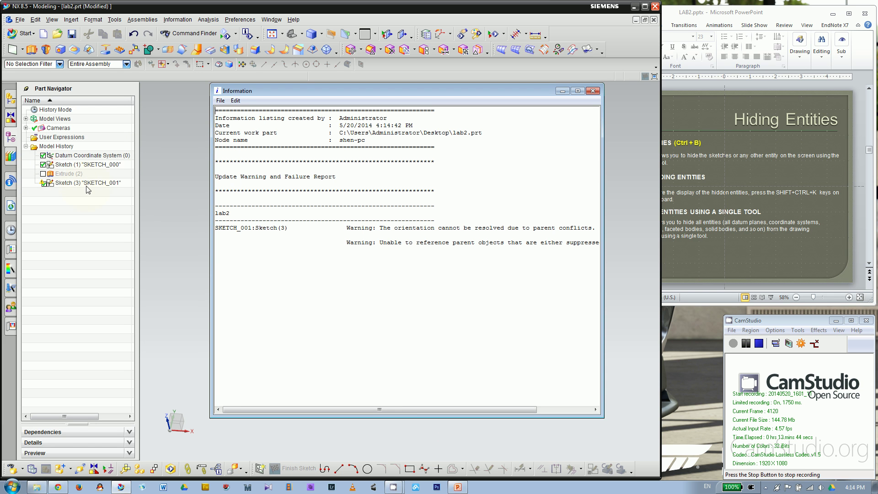
pyautogui.click(79, 184)
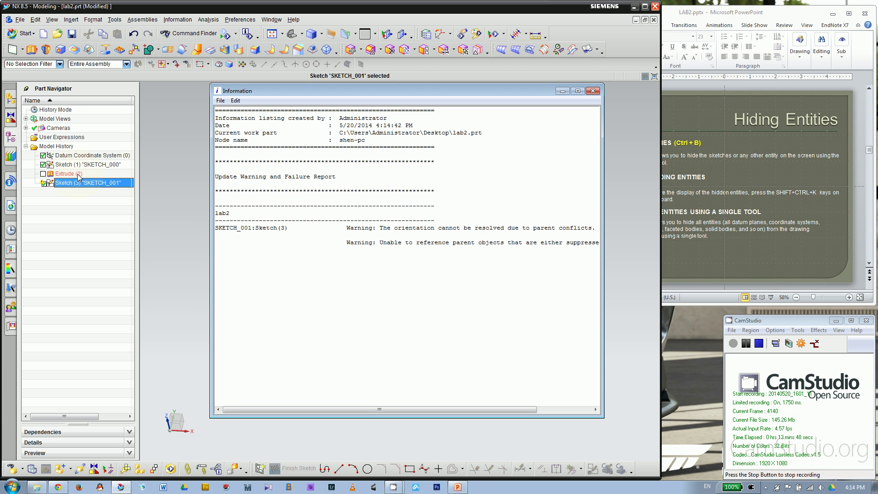
pyautogui.click(79, 174)
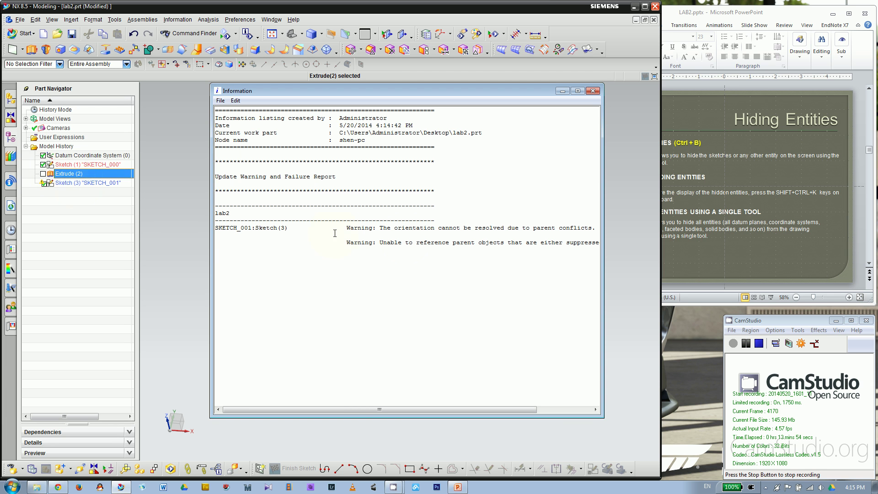
pyautogui.moveTo(469, 230); pyautogui.dragTo(494, 243)
pyautogui.click(522, 243)
pyautogui.tripleClick(540, 231)
pyautogui.click(540, 231)
pyautogui.click(593, 91)
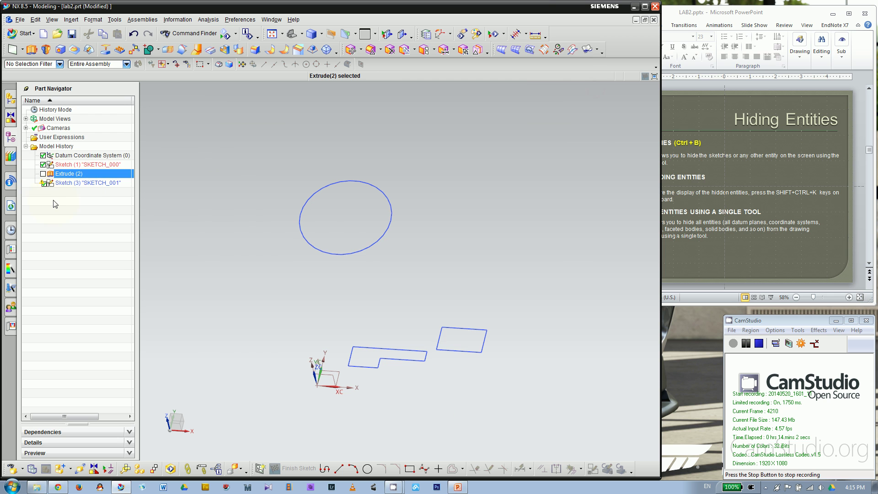
# - Unsuppress Extrude (2) and hide its solid bodies so only the sketch curves are displayed
pyautogui.click(44, 174)
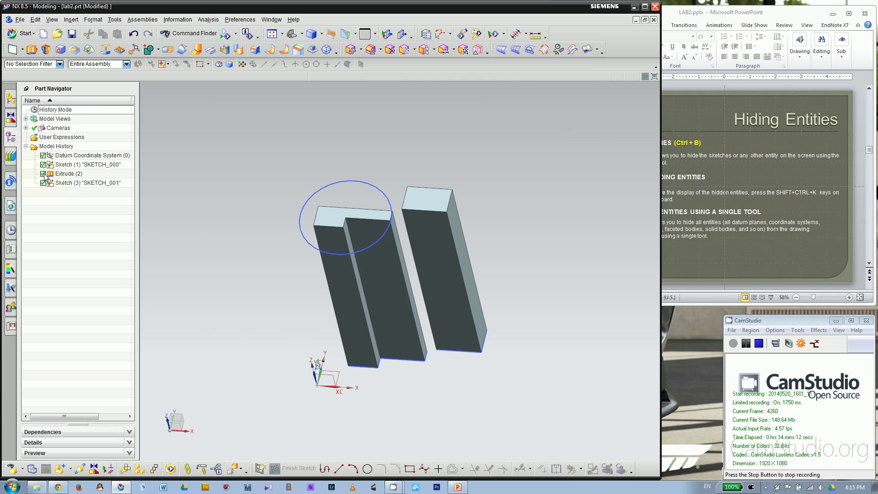
pyautogui.click(69, 174)
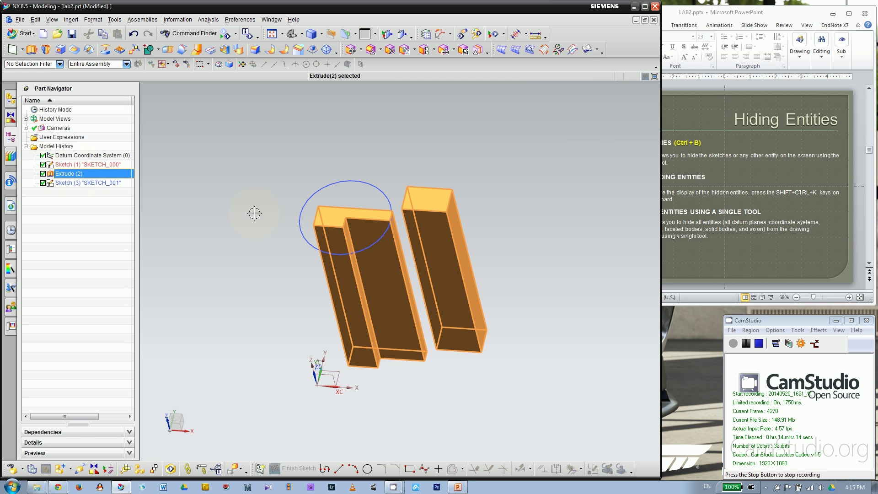
pyautogui.rightClick(83, 174)
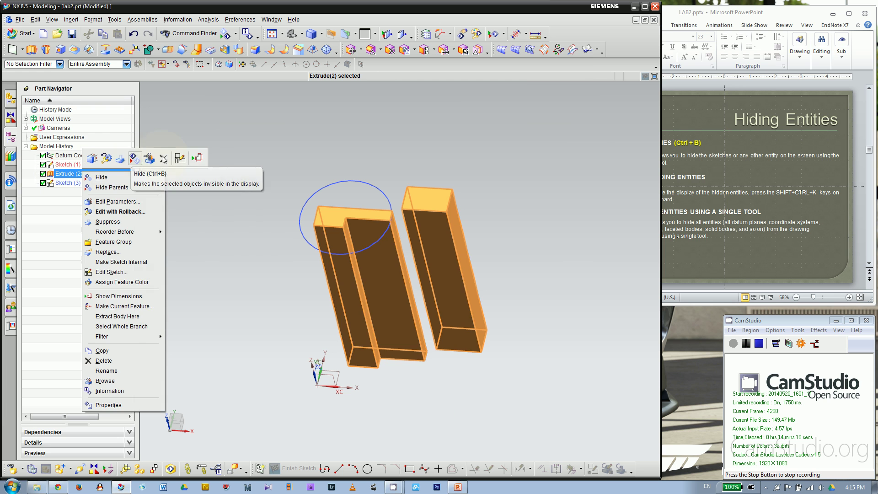
pyautogui.click(265, 148)
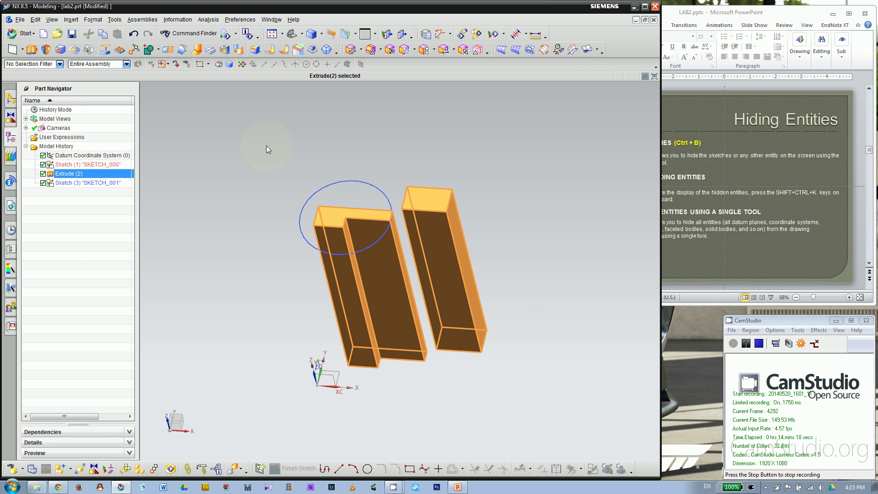
pyautogui.click(446, 252)
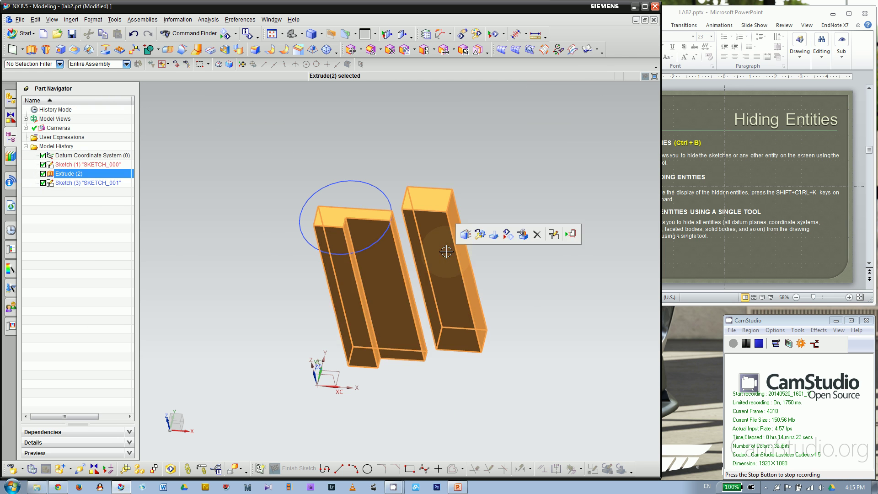
pyautogui.hotkey('ctrl', 'b')
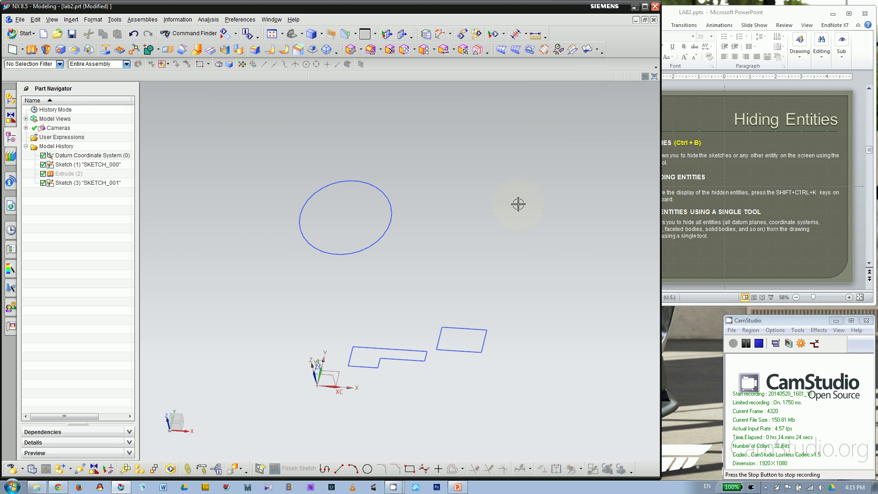
# - Switch to the PowerPoint lab slides and read the Revolve slide about revolving a sketch around an axis, vector or line
pyautogui.click(746, 250)
pyautogui.scroll(-2, 747, 250)
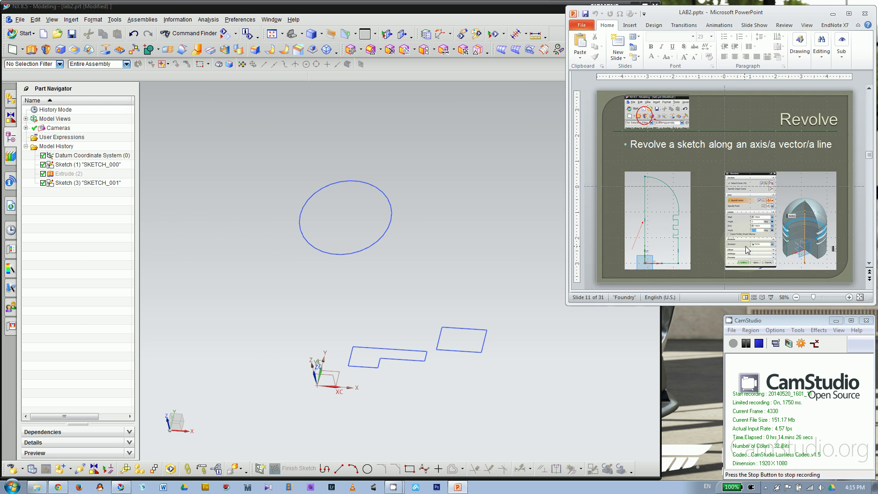
pyautogui.scroll(1, 741, 238)
pyautogui.scroll(-1, 742, 237)
pyautogui.scroll(2, 741, 237)
pyautogui.scroll(-2, 741, 237)
pyautogui.scroll(1, 741, 238)
pyautogui.scroll(-1, 742, 237)
pyautogui.scroll(1, 741, 237)
pyautogui.scroll(-1, 709, 194)
pyautogui.scroll(1, 710, 194)
# - Return to NX, start Revolve and select the whole L-shaped profile as the section using the Connected Curves rule
pyautogui.click(480, 269)
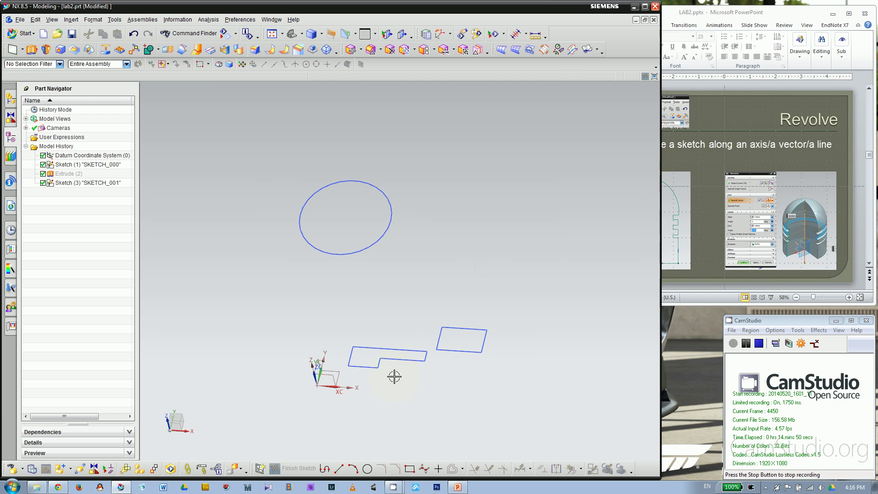
pyautogui.scroll(-4, 394, 374)
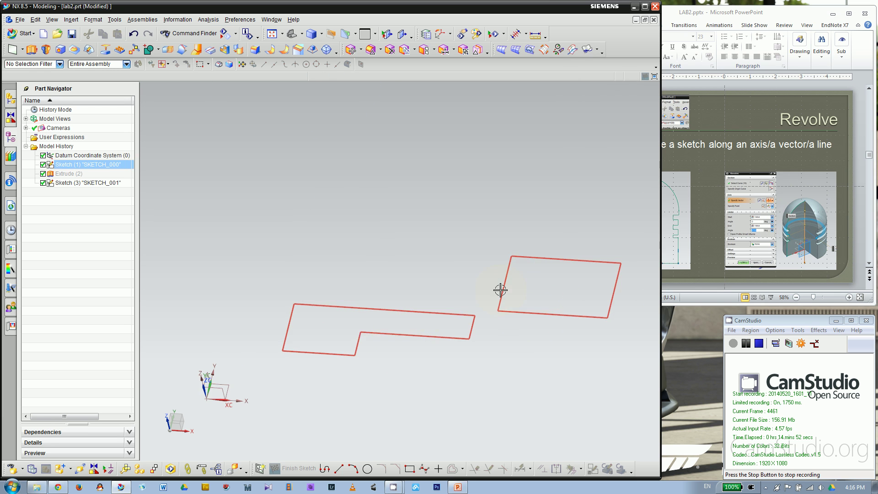
pyautogui.scroll(1, 412, 342)
pyautogui.scroll(-3, 334, 359)
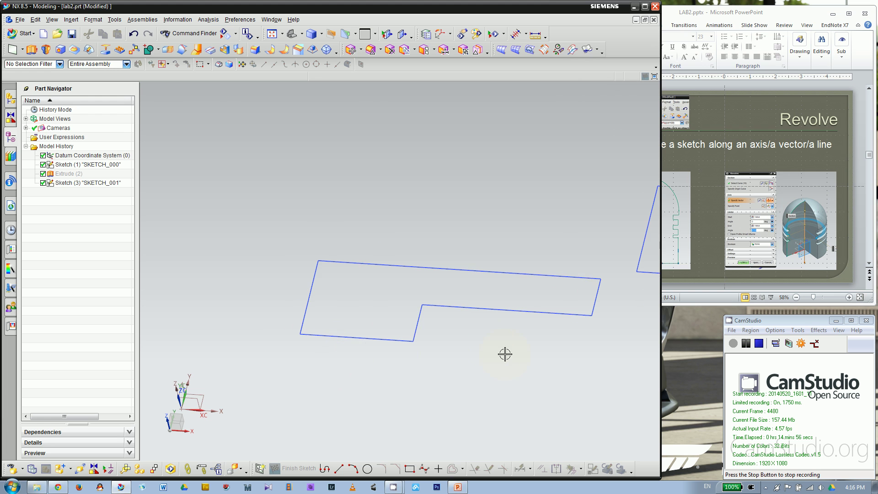
pyautogui.moveTo(444, 358)
pyautogui.mouseDown(button='middle')
pyautogui.moveTo(447, 345)
pyautogui.moveTo(409, 400)
pyautogui.mouseUp(button='middle')
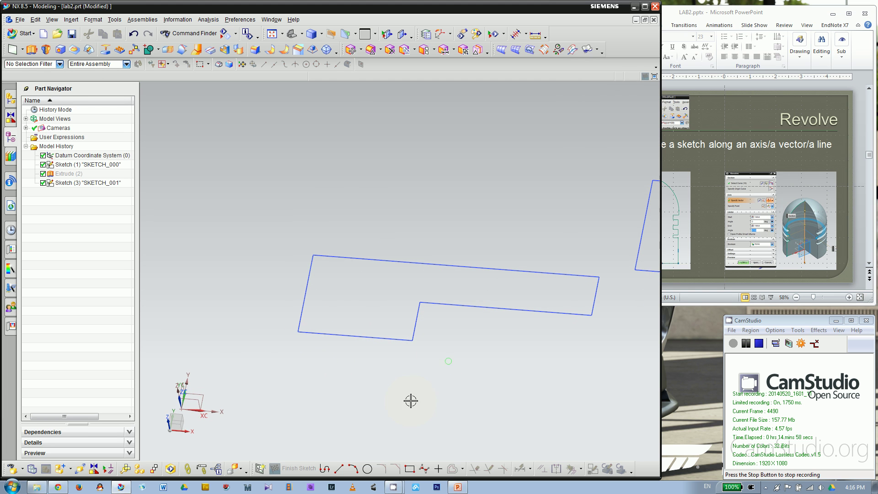
pyautogui.click(46, 50)
pyautogui.moveTo(392, 180)
pyautogui.mouseDown(button='middle')
pyautogui.moveTo(467, 247)
pyautogui.moveTo(345, 257)
pyautogui.mouseUp(button='middle')
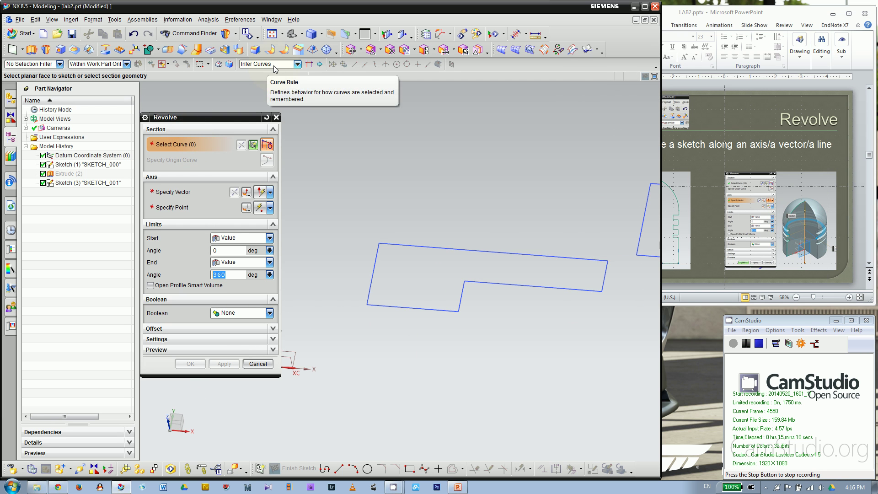
pyautogui.scroll(-3, 298, 169)
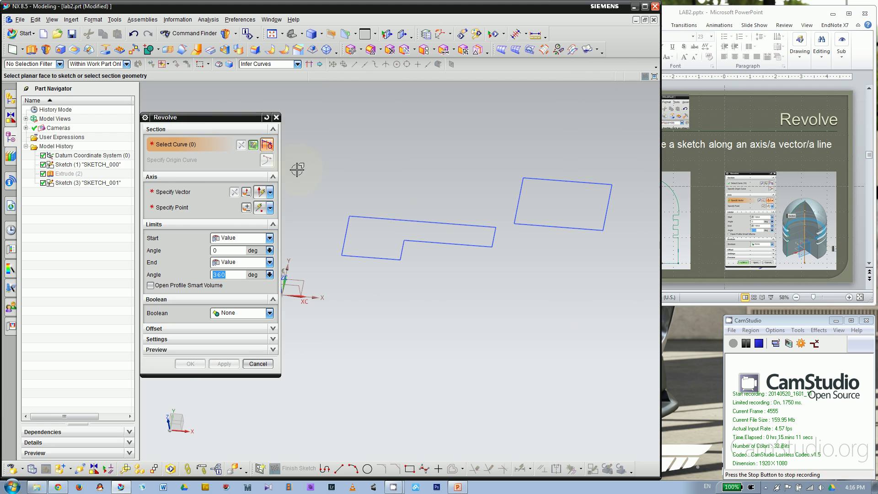
pyautogui.click(279, 70)
pyautogui.click(278, 66)
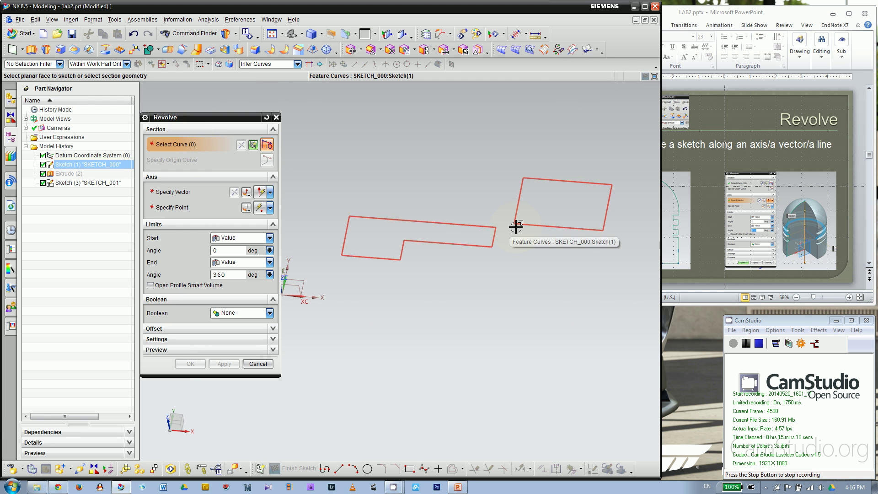
pyautogui.scroll(1, 510, 232)
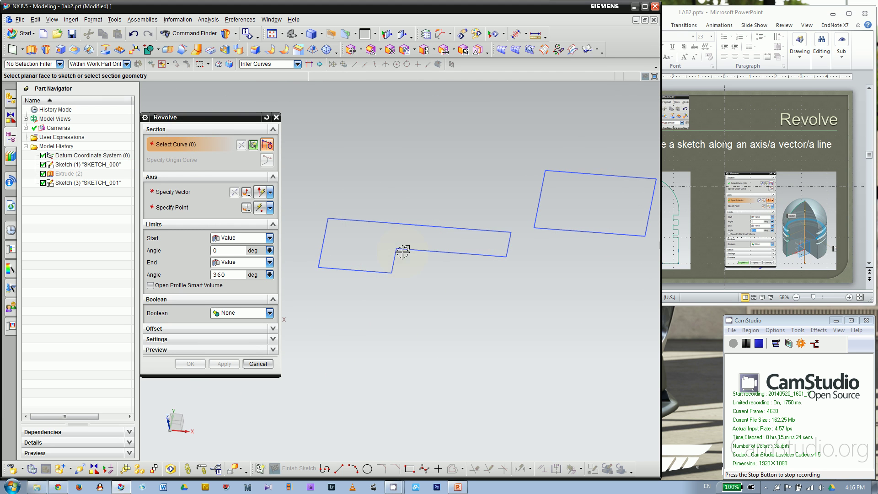
pyautogui.click(276, 65)
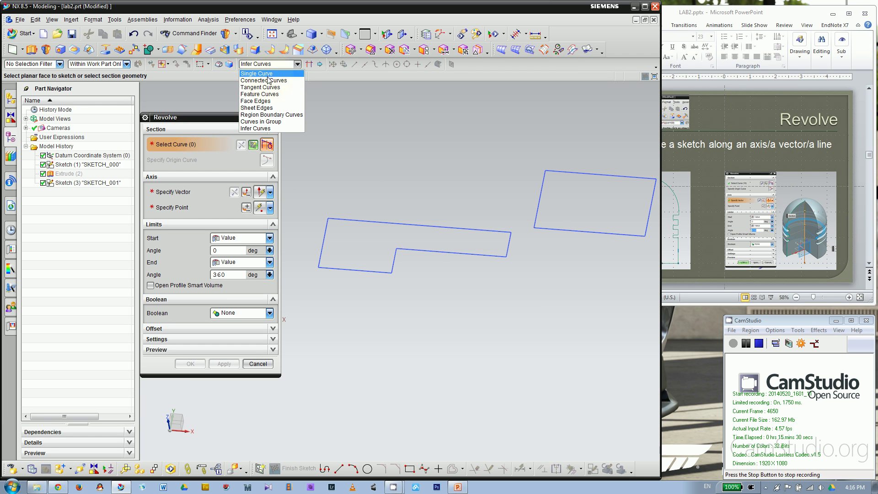
pyautogui.click(271, 80)
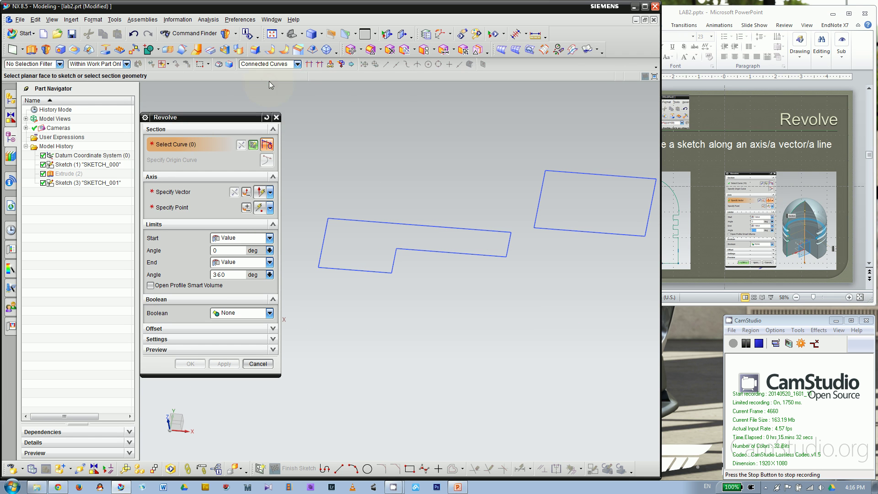
pyautogui.click(363, 222)
pyautogui.scroll(2, 563, 251)
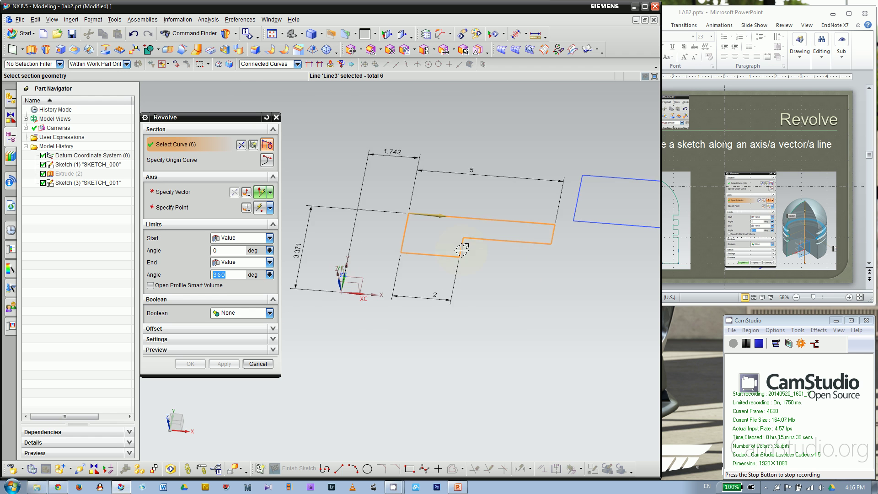
# - Specify the revolve axis by choosing the inner short edge of the L-shaped profile (Line2 of SKETCH_000)
pyautogui.moveTo(462, 249); pyautogui.dragTo(541, 251, button='middle')
pyautogui.scroll(-1, 504, 268)
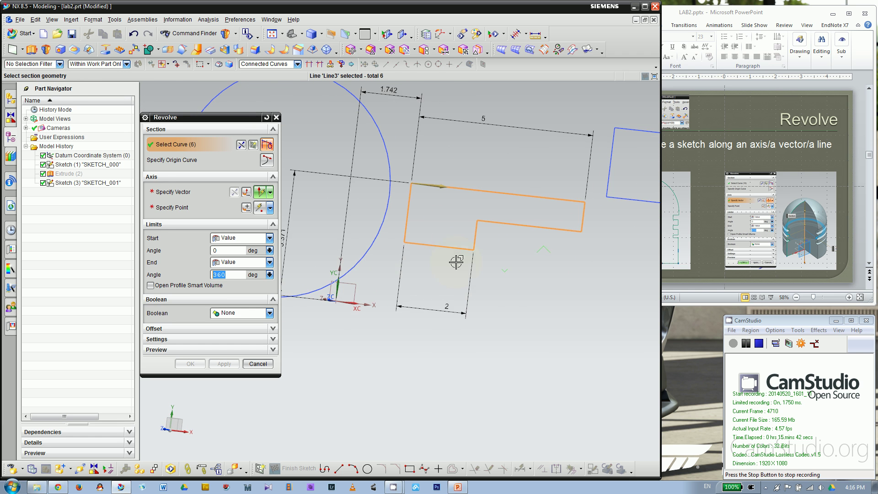
pyautogui.click(176, 193)
pyautogui.scroll(1, 566, 208)
pyautogui.moveTo(566, 208)
pyautogui.mouseDown(button='middle')
pyautogui.moveTo(503, 259)
pyautogui.moveTo(484, 182)
pyautogui.moveTo(486, 277)
pyautogui.moveTo(388, 248)
pyautogui.moveTo(500, 133)
pyautogui.moveTo(482, 156)
pyautogui.moveTo(403, 166)
pyautogui.mouseUp(button='middle')
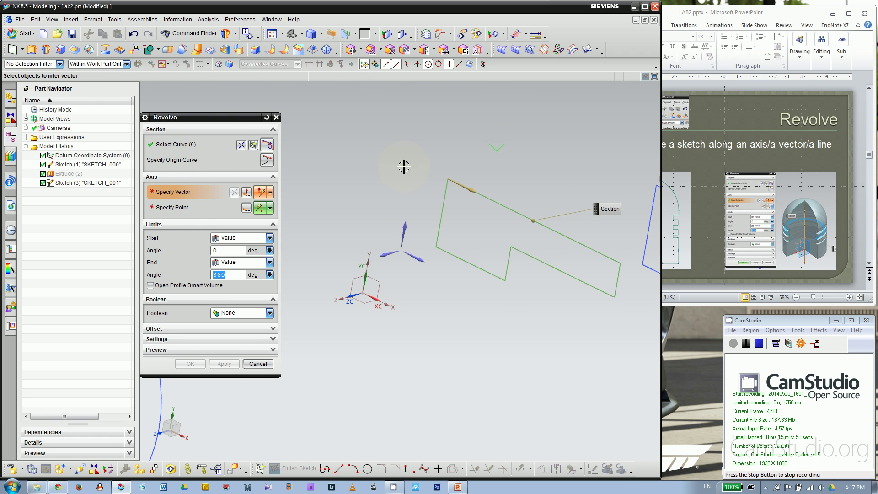
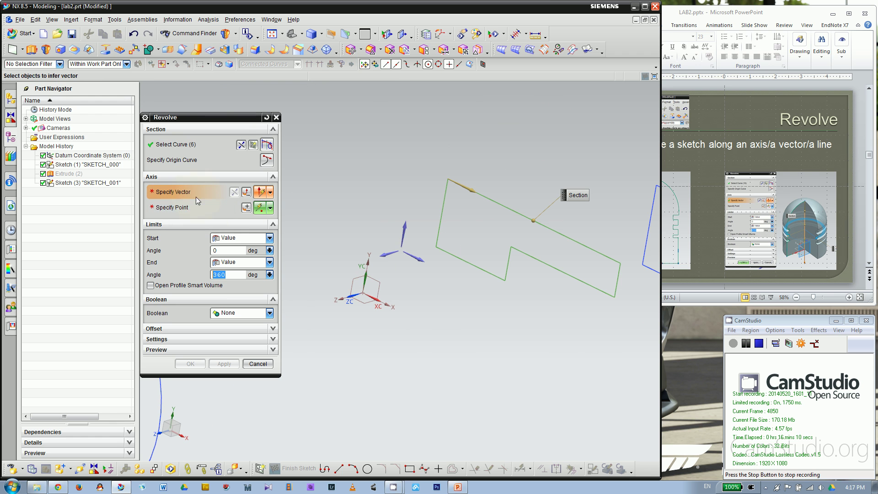
pyautogui.click(444, 200)
pyautogui.moveTo(497, 202); pyautogui.dragTo(482, 298, button='middle')
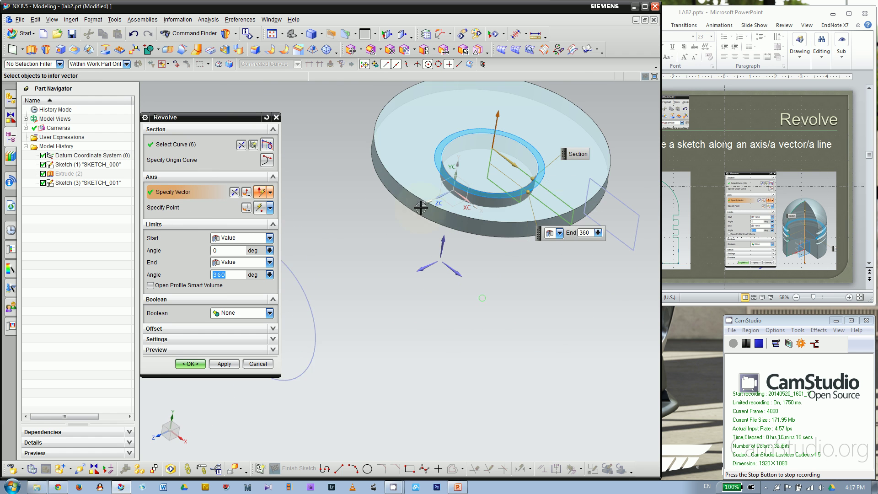
# - Set the revolve's end angle to 270 degrees and inspect the cutaway preview around the axis line
pyautogui.click(237, 275)
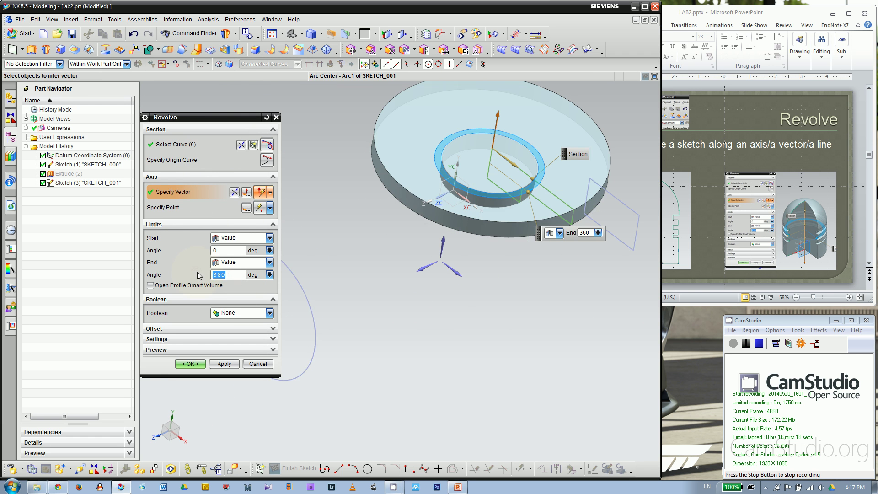
pyautogui.write('270')
pyautogui.press('Return')
pyautogui.moveTo(470, 237); pyautogui.dragTo(512, 252, button='middle')
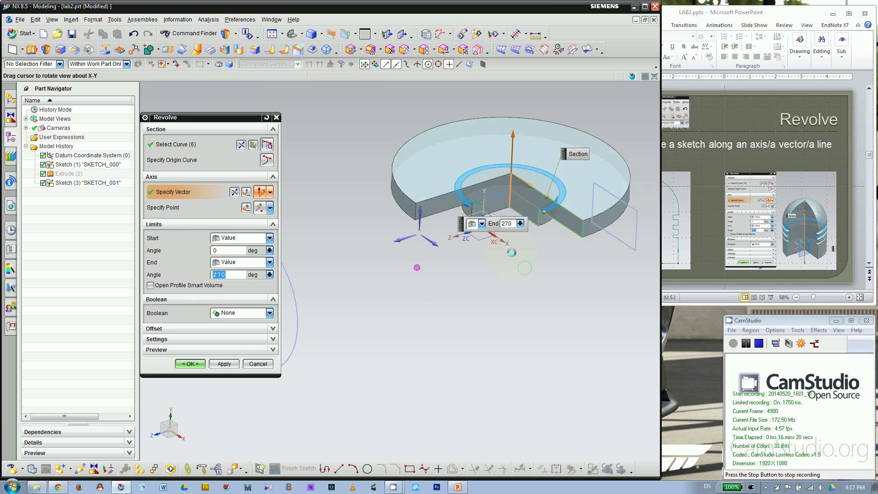
pyautogui.scroll(3, 513, 229)
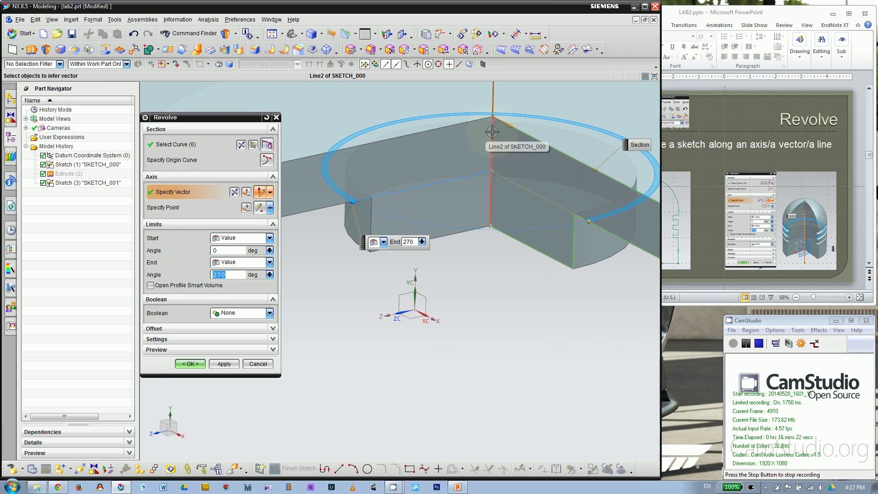
pyautogui.scroll(-1, 493, 132)
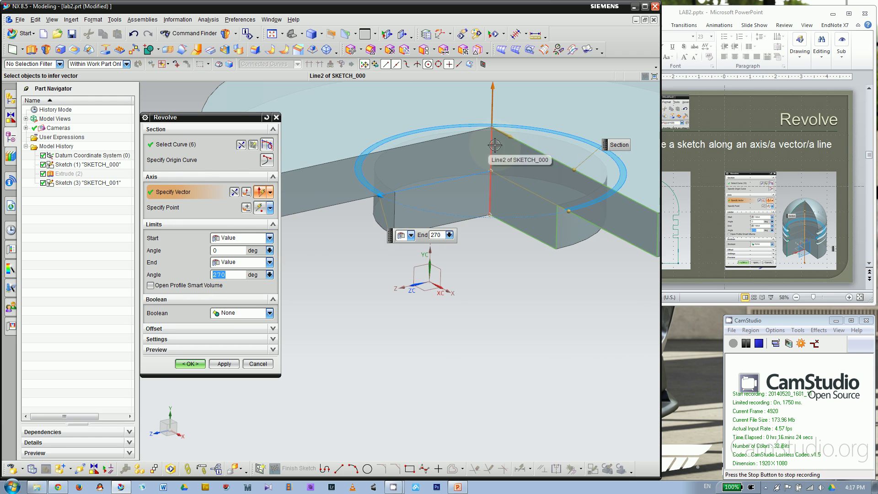
pyautogui.scroll(-1, 480, 209)
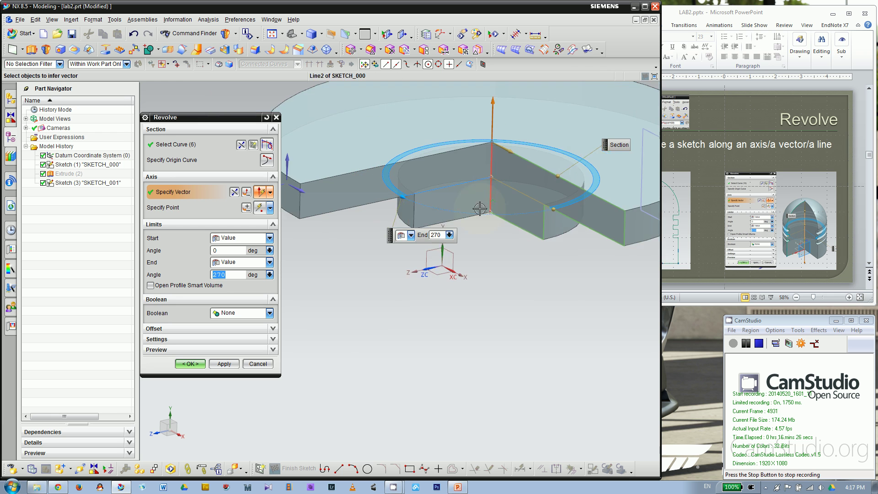
pyautogui.scroll(2, 490, 183)
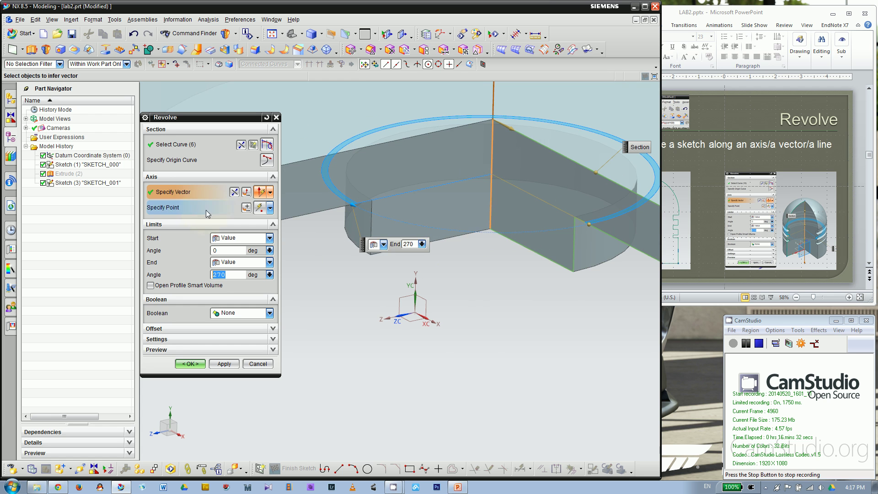
pyautogui.moveTo(498, 298); pyautogui.dragTo(500, 299, button='middle')
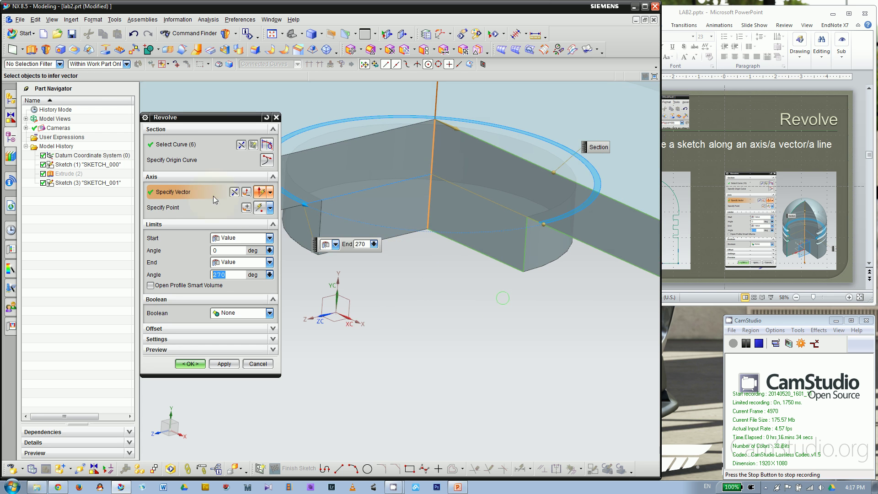
# - Remove the line as revolve axis and use the Y-direction vector through the coordinate system origin instead
pyautogui.click(432, 153)
pyautogui.moveTo(428, 188); pyautogui.dragTo(371, 234, button='middle')
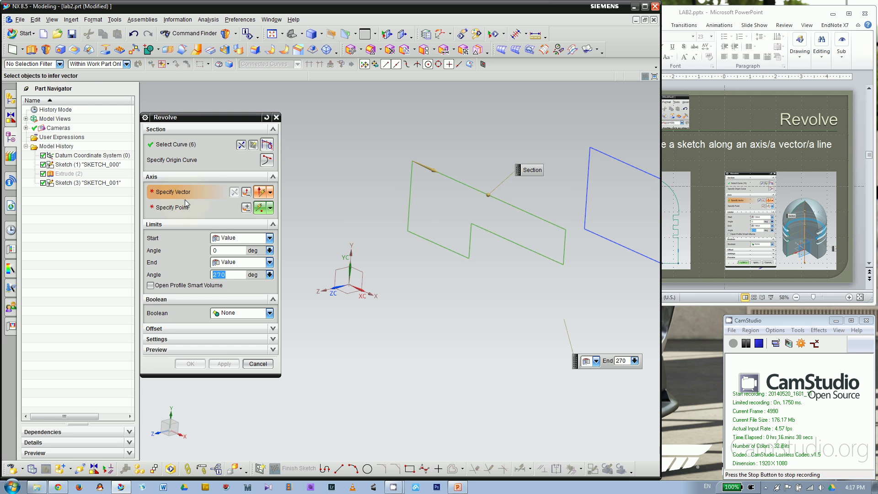
pyautogui.moveTo(302, 201)
pyautogui.mouseDown(button='middle')
pyautogui.moveTo(363, 196)
pyautogui.moveTo(328, 200)
pyautogui.mouseUp(button='middle')
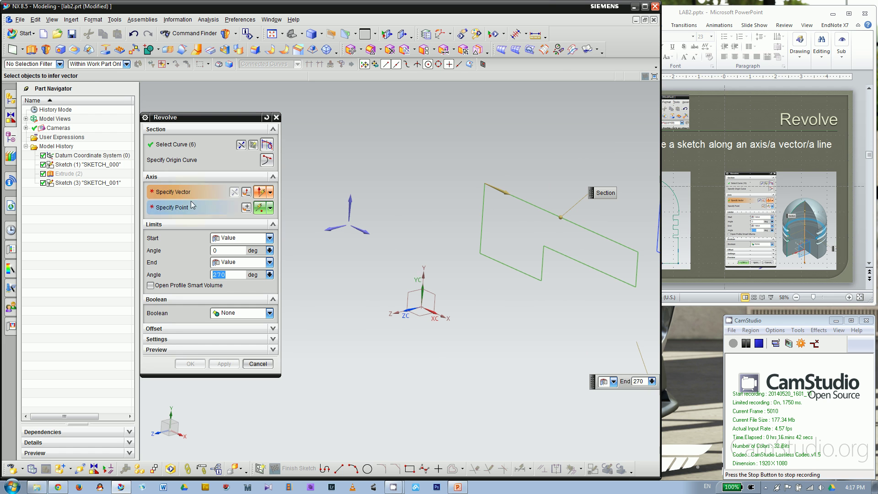
pyautogui.click(350, 201)
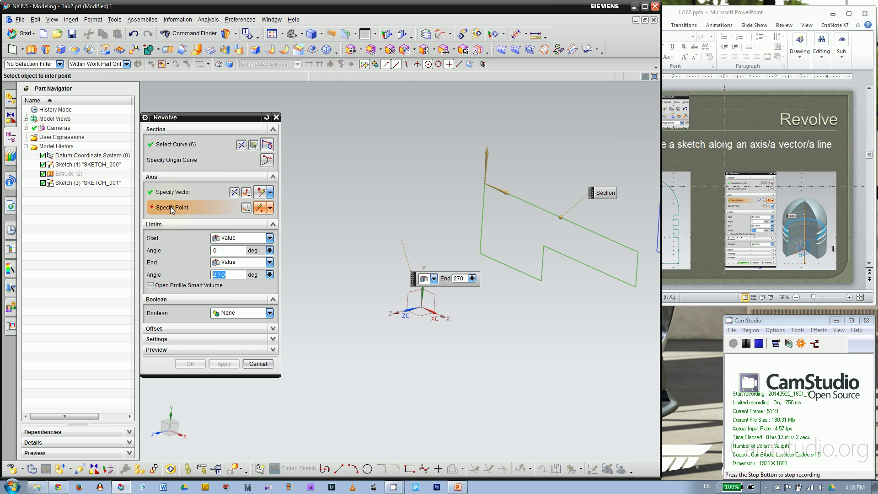
pyautogui.click(422, 308)
pyautogui.click(464, 312)
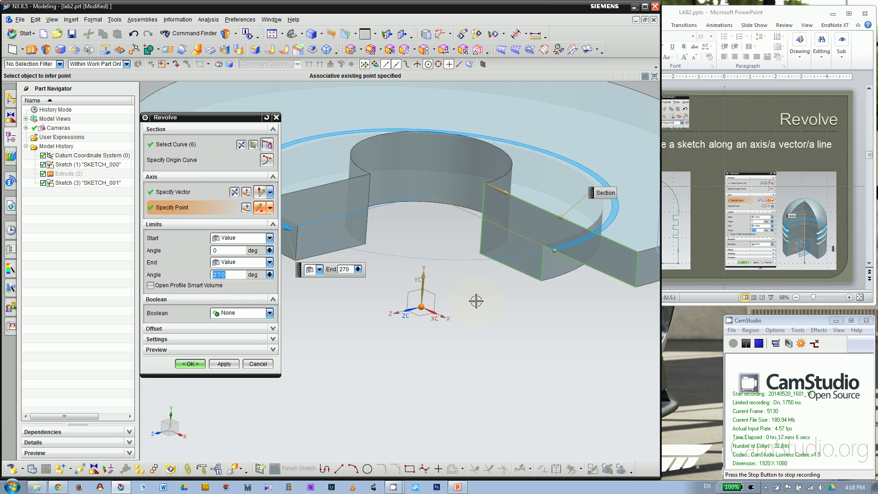
pyautogui.moveTo(489, 347); pyautogui.dragTo(476, 329, button='middle')
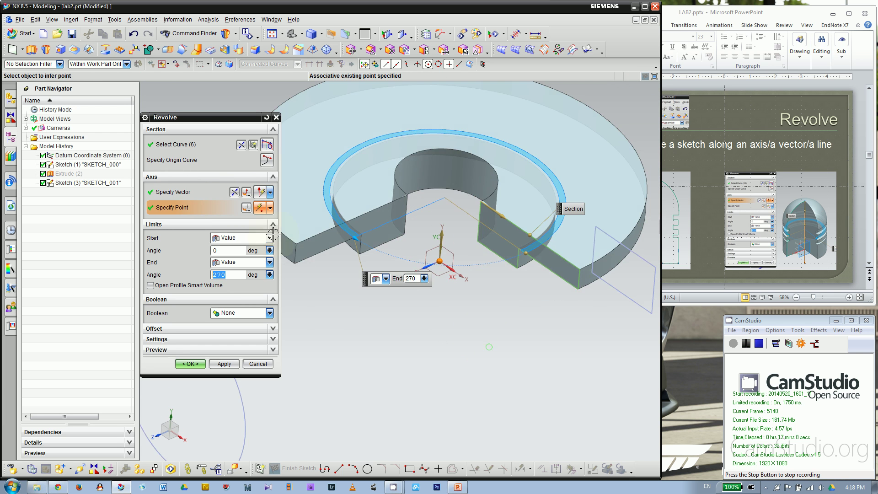
# - Move the revolve axis point to the profile's lower inner corner, then to a free position away from the profile near the origin
pyautogui.click(474, 245)
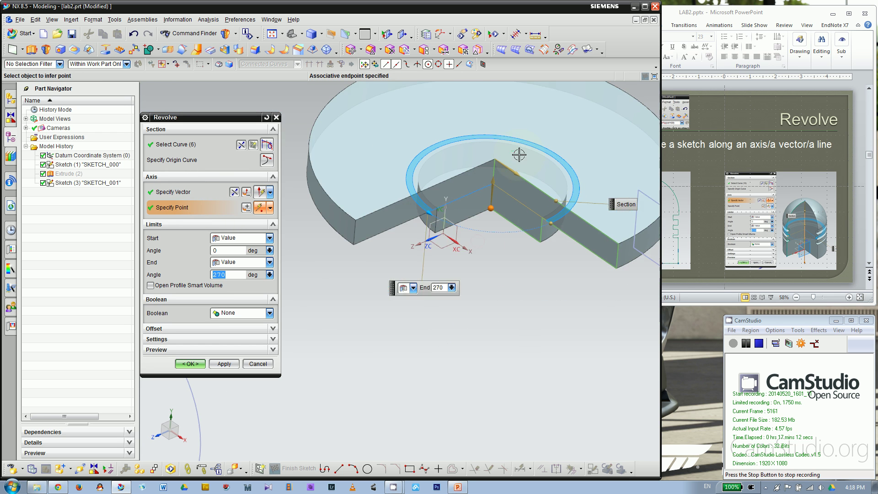
pyautogui.scroll(2, 518, 143)
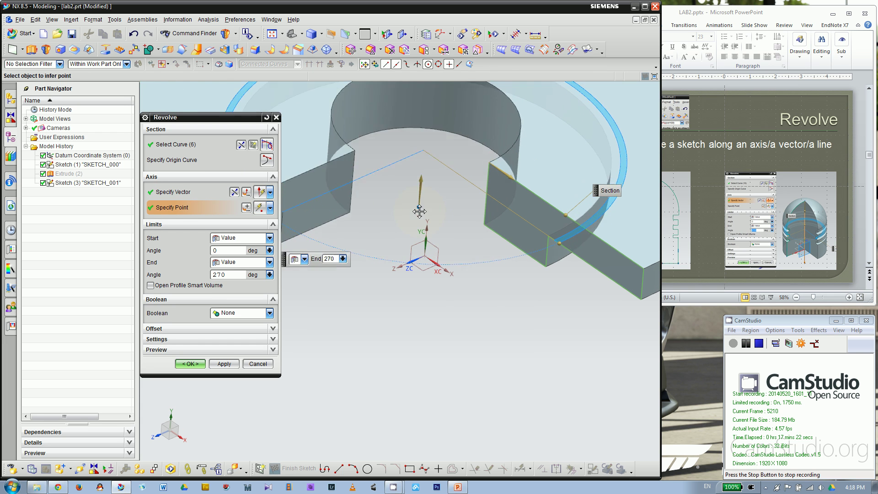
pyautogui.moveTo(419, 211); pyautogui.dragTo(432, 193)
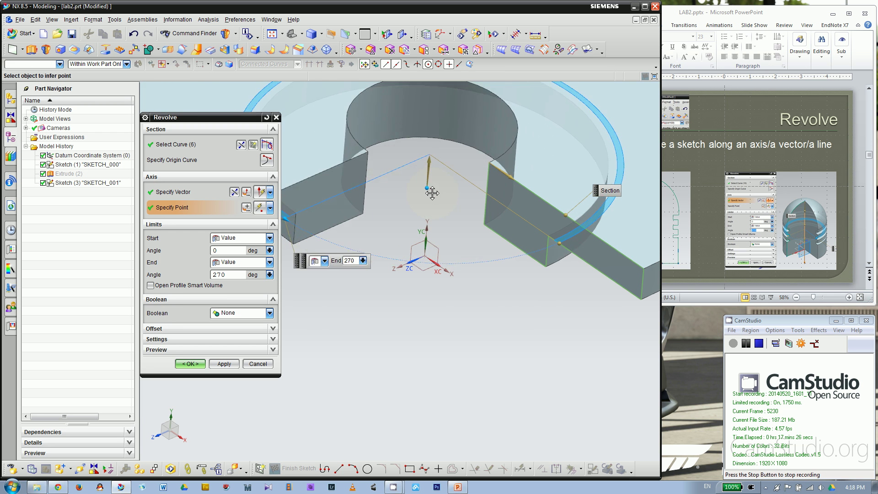
pyautogui.scroll(-2, 426, 201)
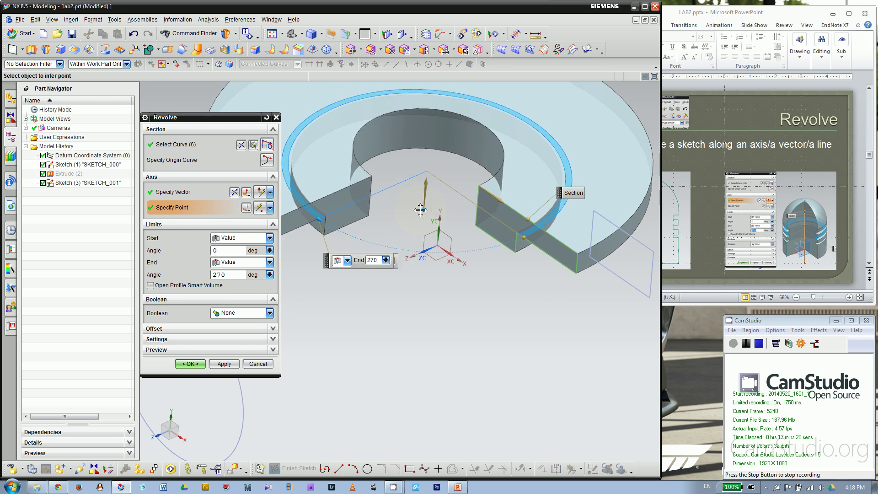
pyautogui.scroll(1, 420, 210)
pyautogui.scroll(1, 367, 194)
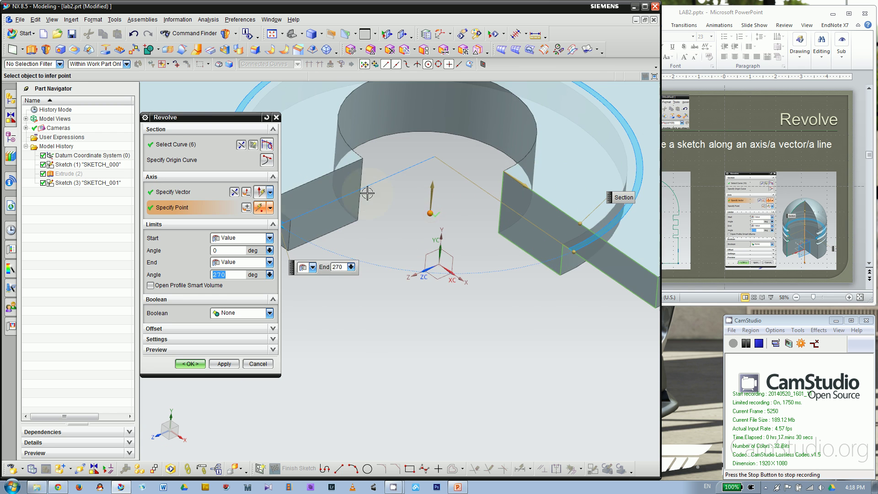
pyautogui.middleClick(343, 234)
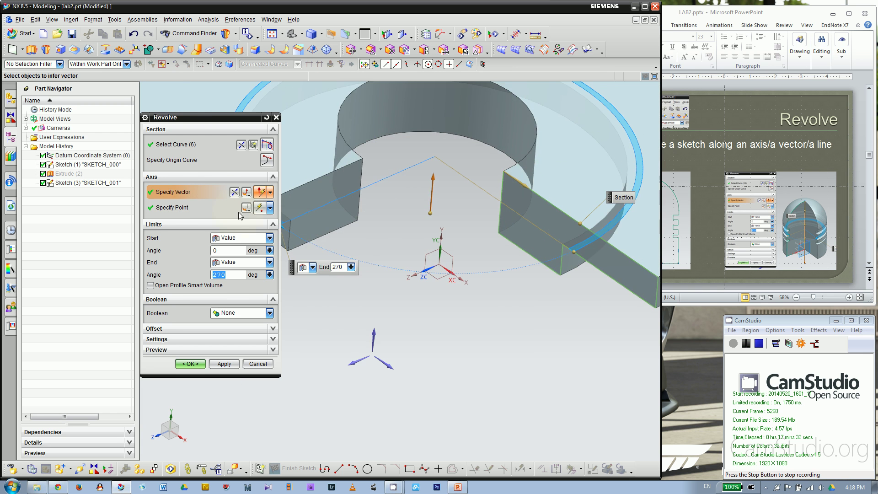
# - Make the short edge at the far outer end of the L-shaped profile the revolve axis
pyautogui.keyDown('shift'); pyautogui.moveTo(466, 210); pyautogui.dragTo(441, 249, button='middle'); pyautogui.keyUp('shift')
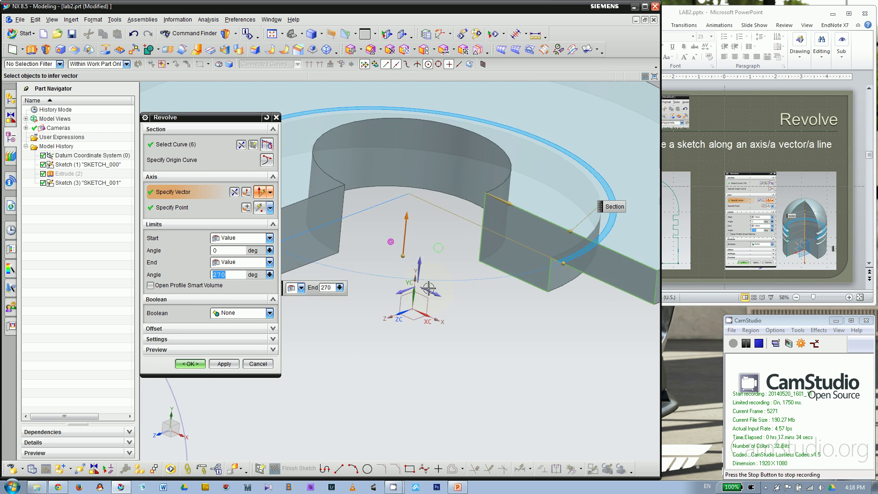
pyautogui.scroll(-3, 429, 287)
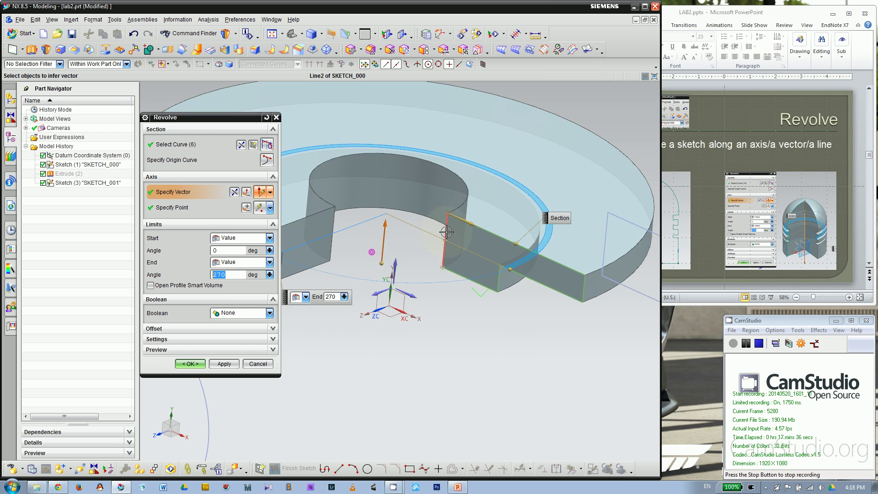
pyautogui.scroll(2, 407, 232)
pyautogui.keyDown('shift'); pyautogui.moveTo(408, 231); pyautogui.dragTo(537, 268, button='middle'); pyautogui.keyUp('shift')
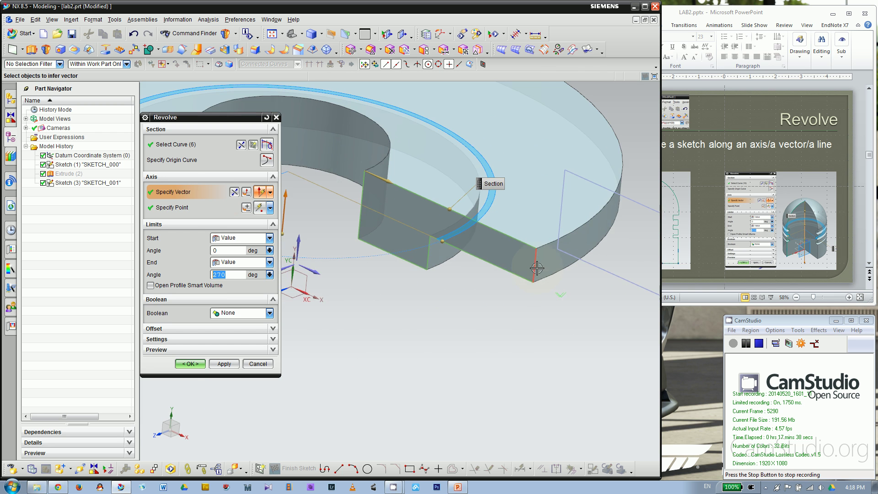
pyautogui.click(537, 268)
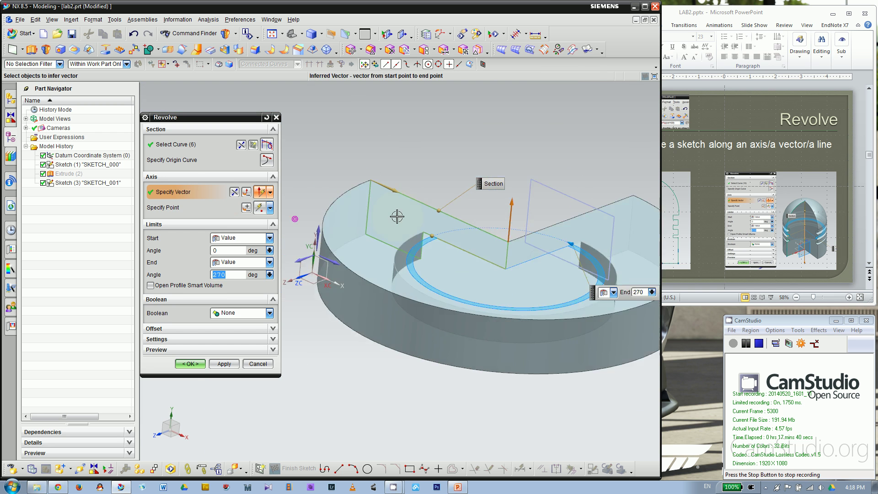
# - Reduce the revolve's end angle to 104 degrees using the angle handle on the preview
pyautogui.moveTo(397, 216); pyautogui.dragTo(476, 294, button='middle')
pyautogui.moveTo(423, 290); pyautogui.dragTo(414, 258, button='middle')
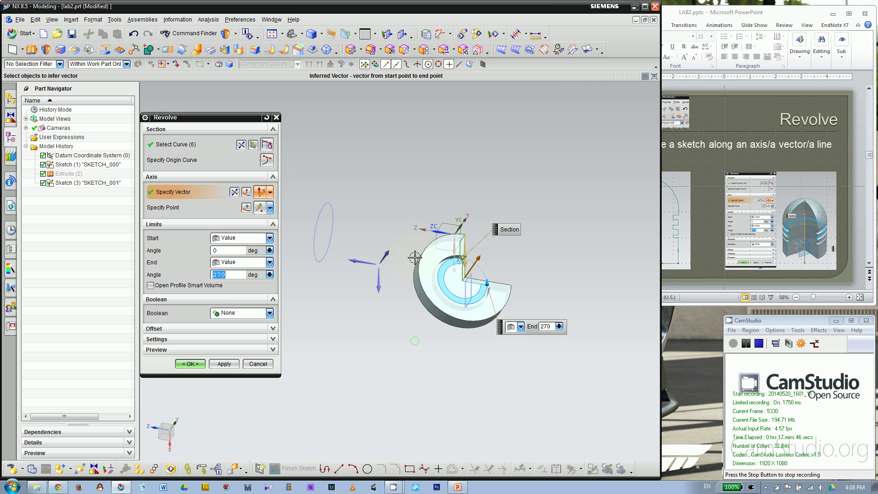
pyautogui.scroll(2, 500, 279)
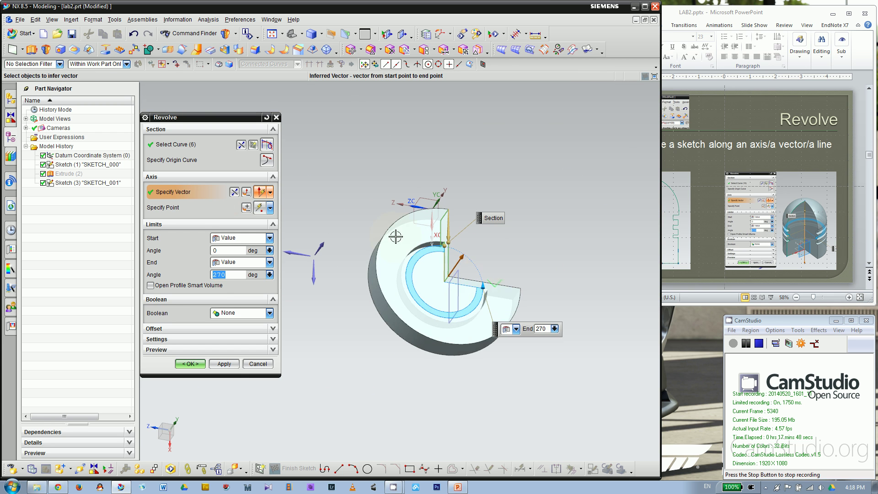
pyautogui.moveTo(469, 287); pyautogui.dragTo(403, 290)
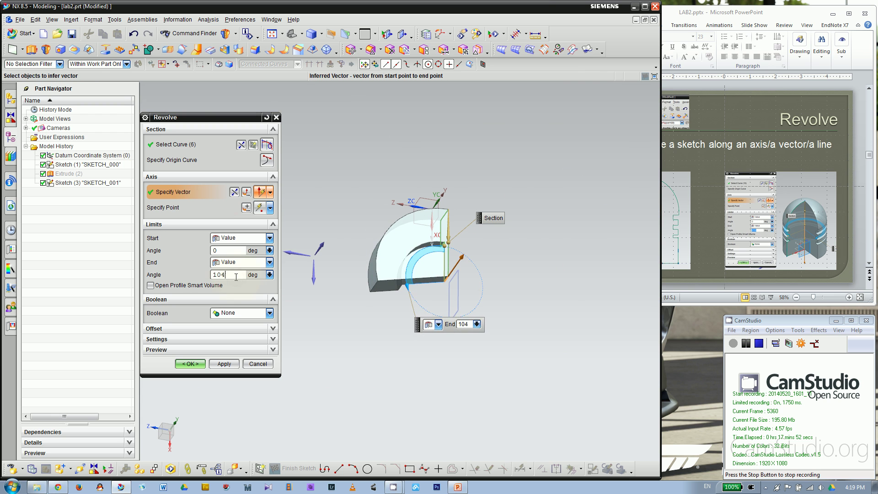
# - Review the Start limit options of the revolve, including Until Selected, and keep it at Value
pyautogui.click(237, 238)
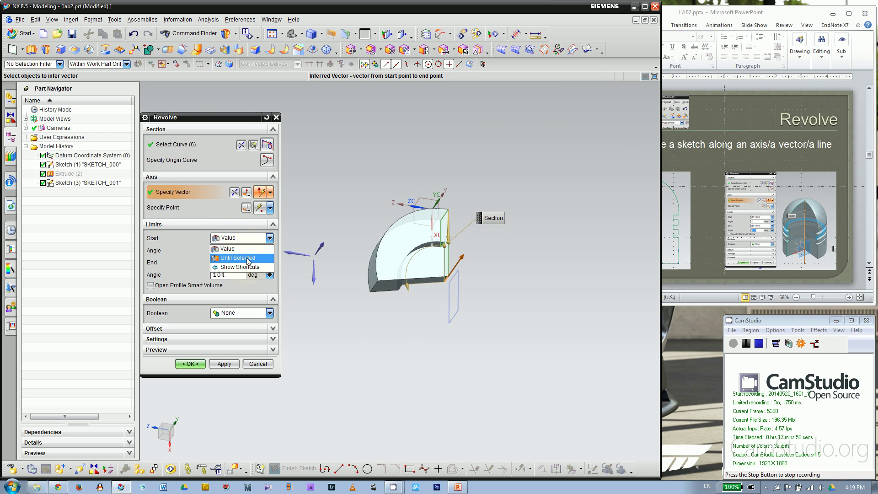
pyautogui.click(249, 241)
pyautogui.click(250, 241)
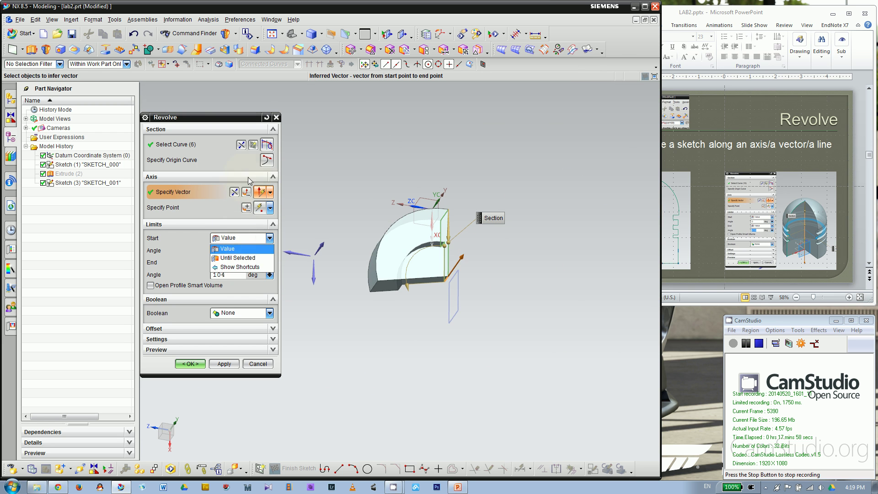
pyautogui.click(254, 117)
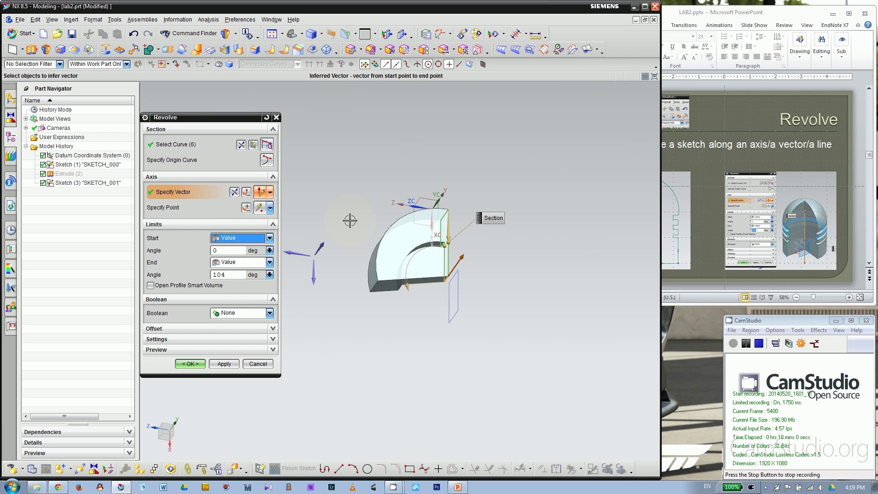
# - Advance the PowerPoint lab slides through Revolving to Edge Blend, and accept the Revolve feature in NX
pyautogui.click(724, 183)
pyautogui.scroll(-1, 723, 183)
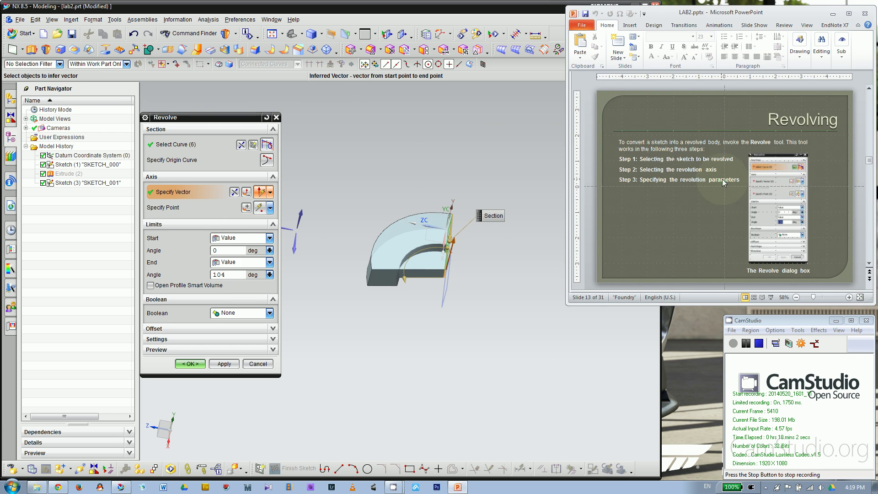
pyautogui.scroll(-1, 723, 183)
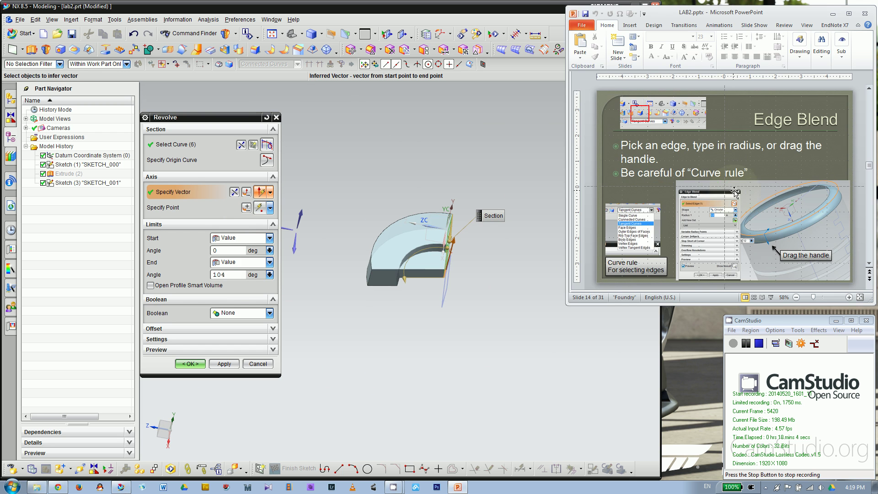
pyautogui.click(198, 365)
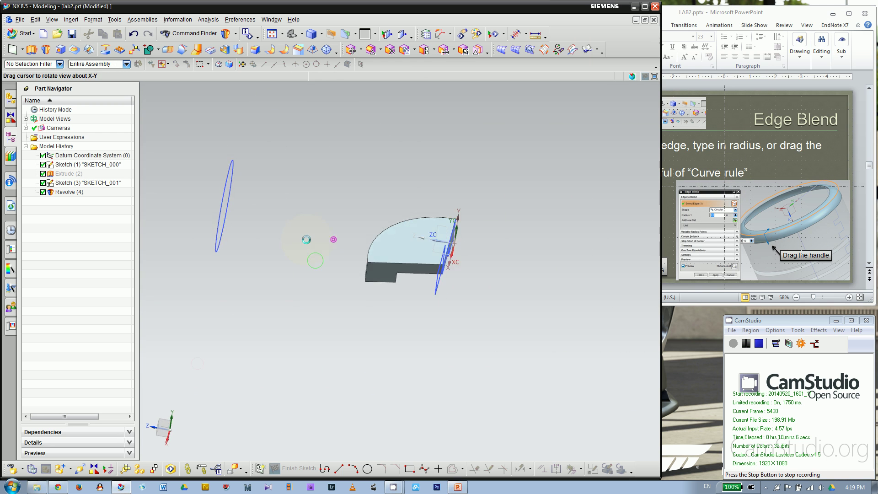
# - Start an Edge Blend and select the curved outer edge of the revolved body's large flat face
pyautogui.moveTo(334, 239); pyautogui.dragTo(516, 215, button='middle')
pyautogui.scroll(3, 504, 216)
pyautogui.scroll(-3, 349, 164)
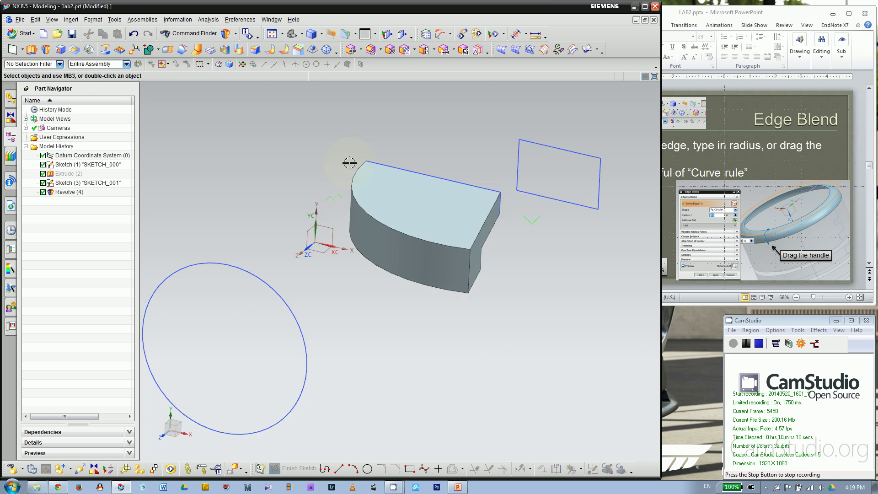
pyautogui.scroll(3, 349, 196)
pyautogui.click(354, 208)
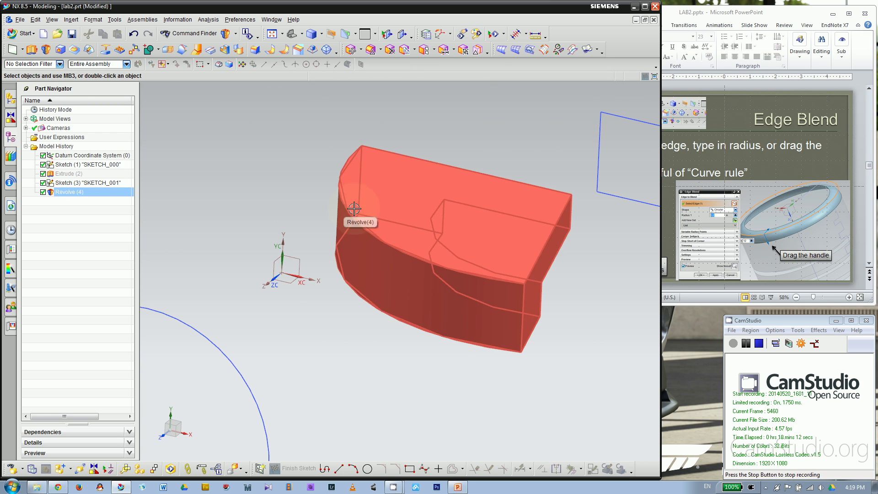
pyautogui.press('Escape')
pyautogui.moveTo(273, 154); pyautogui.dragTo(230, 65, button='middle')
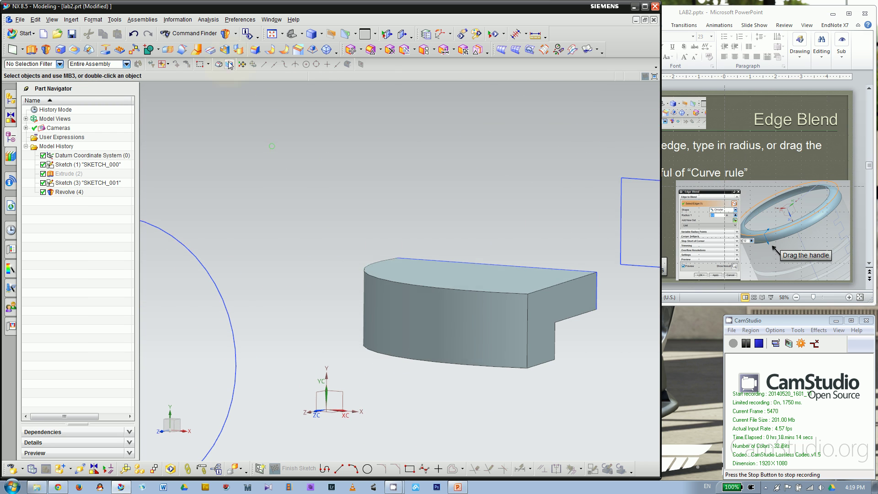
pyautogui.click(256, 52)
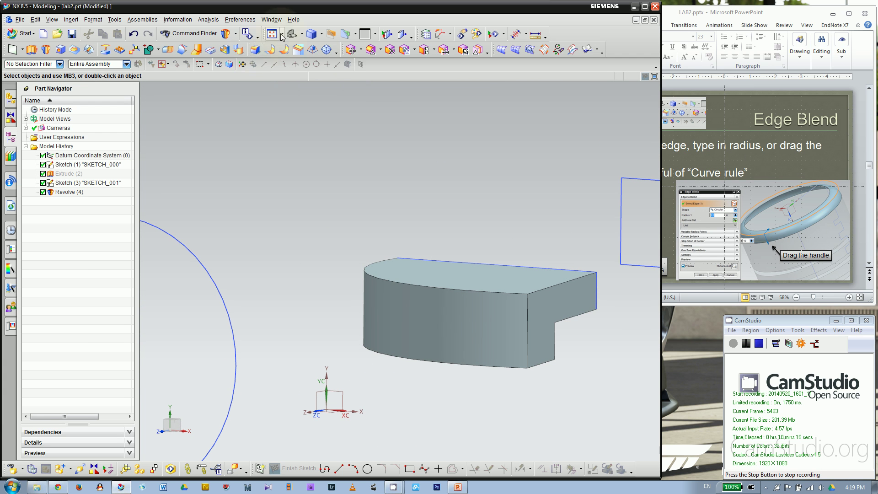
pyautogui.click(257, 50)
pyautogui.moveTo(374, 162)
pyautogui.mouseDown(button='middle')
pyautogui.moveTo(480, 180)
pyautogui.moveTo(547, 207)
pyautogui.moveTo(353, 100)
pyautogui.mouseUp(button='middle')
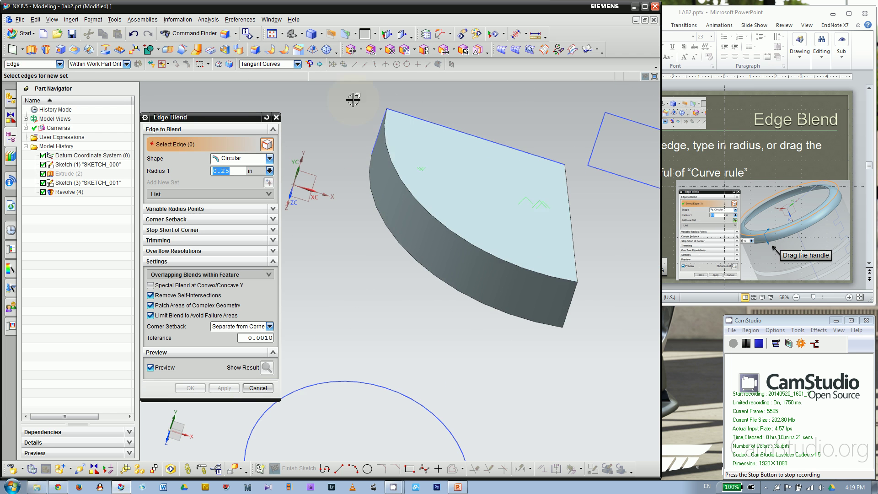
pyautogui.click(387, 149)
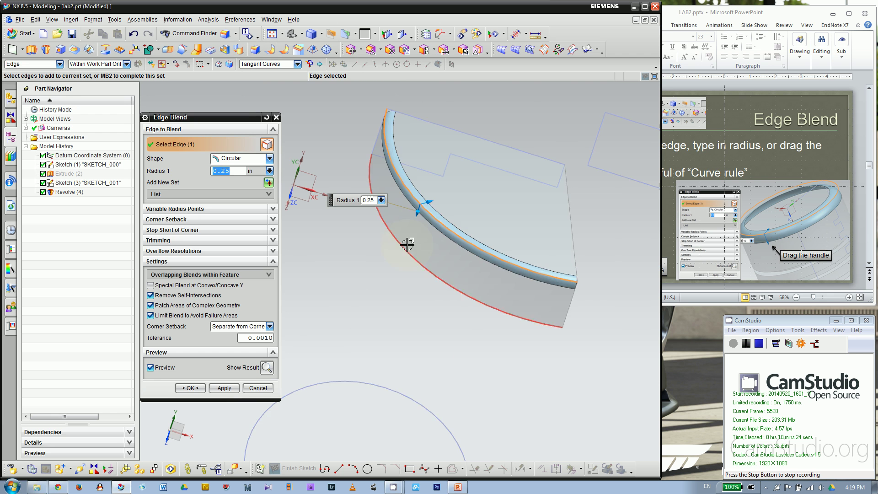
pyautogui.scroll(2, 413, 208)
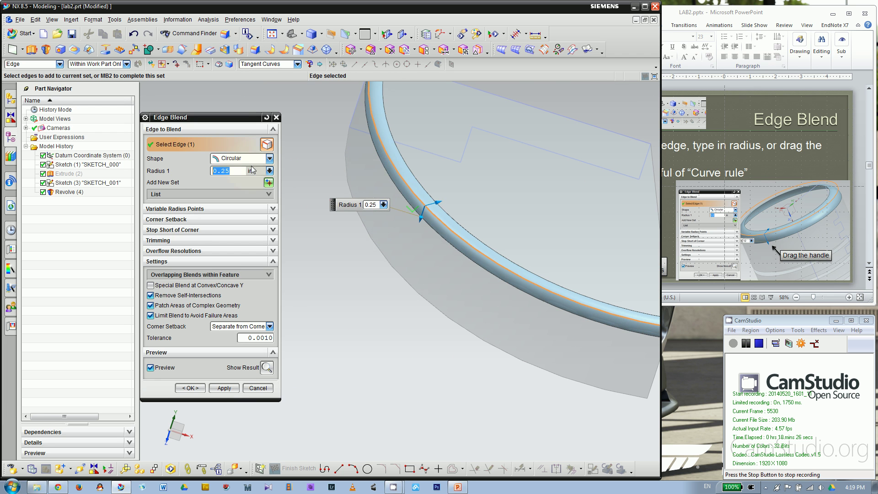
# - Try the Conic blend shape with a center radius of 0.8 in, and return the shape to Circular
pyautogui.click(249, 159)
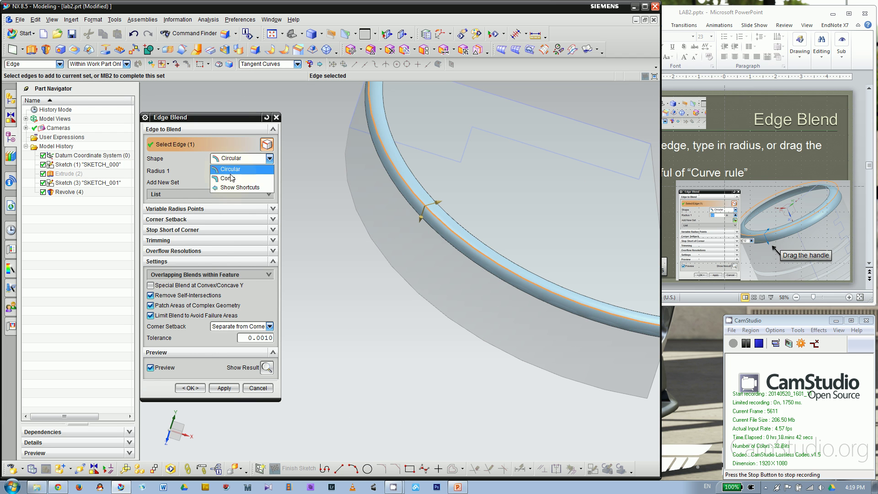
pyautogui.click(231, 178)
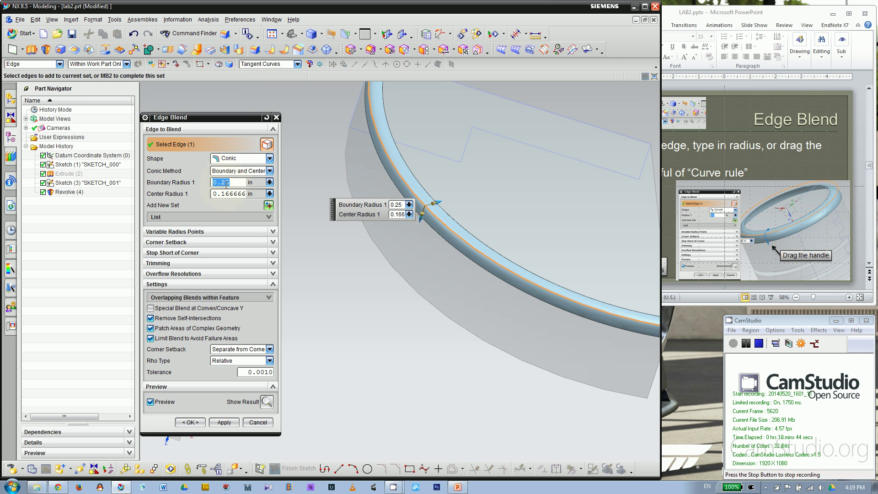
pyautogui.moveTo(434, 202); pyautogui.dragTo(463, 195)
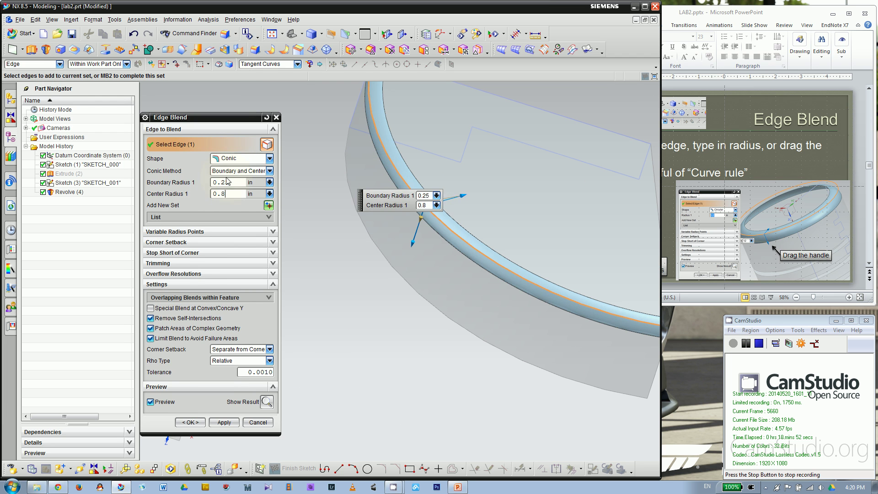
pyautogui.click(229, 158)
pyautogui.click(229, 170)
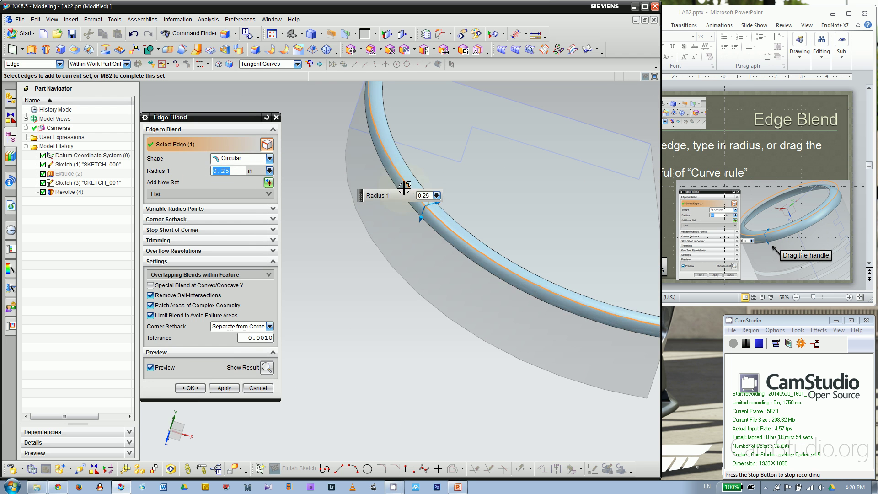
# - Enlarge the circular blend's radius to 0.5 in using the handle on the preview
pyautogui.scroll(3, 467, 222)
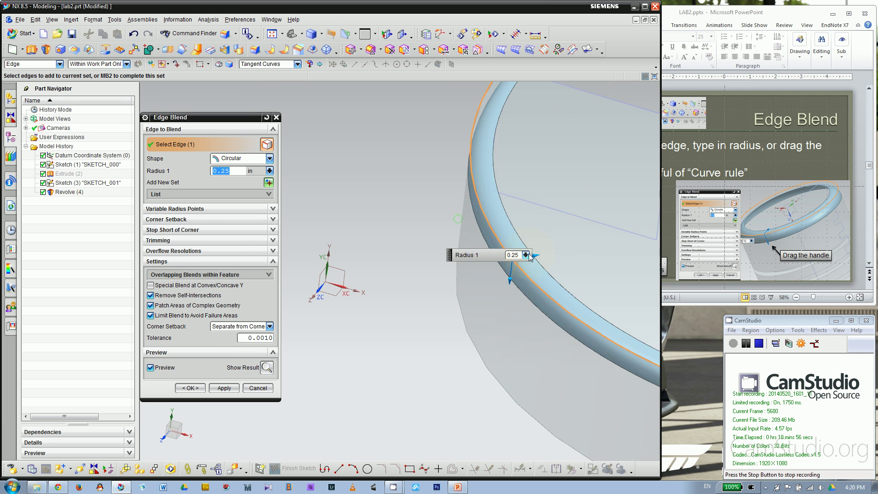
pyautogui.moveTo(530, 256); pyautogui.dragTo(580, 251)
pyautogui.scroll(-2, 451, 182)
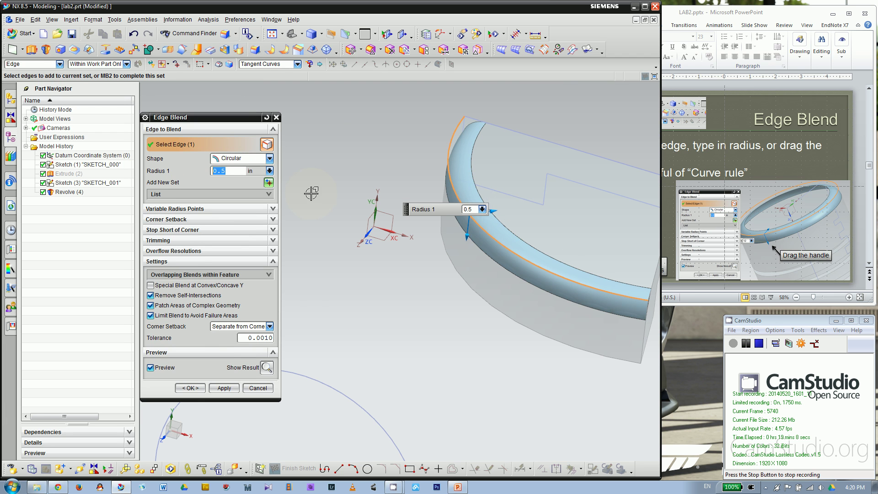
pyautogui.keyDown('shift'); pyautogui.moveTo(355, 241); pyautogui.dragTo(344, 239, button='middle'); pyautogui.keyUp('shift')
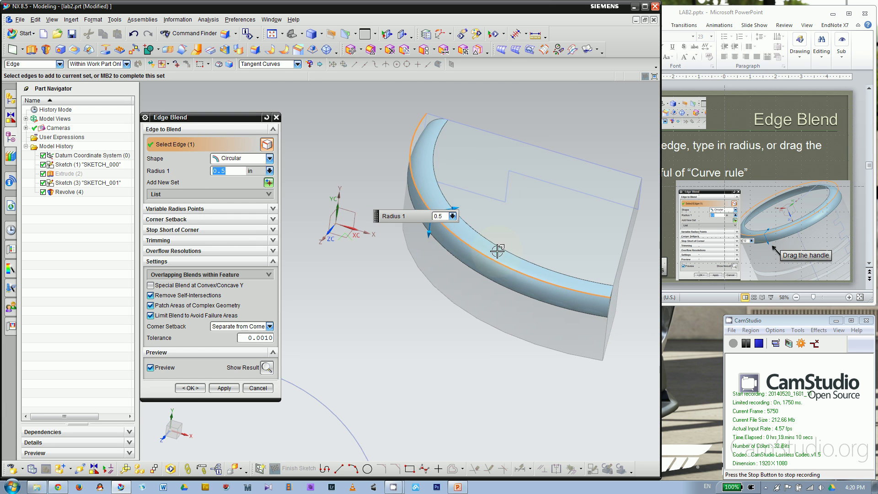
# - Add a variable radius point at the start of the blended edge (0% arc length) and enlarge its radius to 1.45 in
pyautogui.click(192, 209)
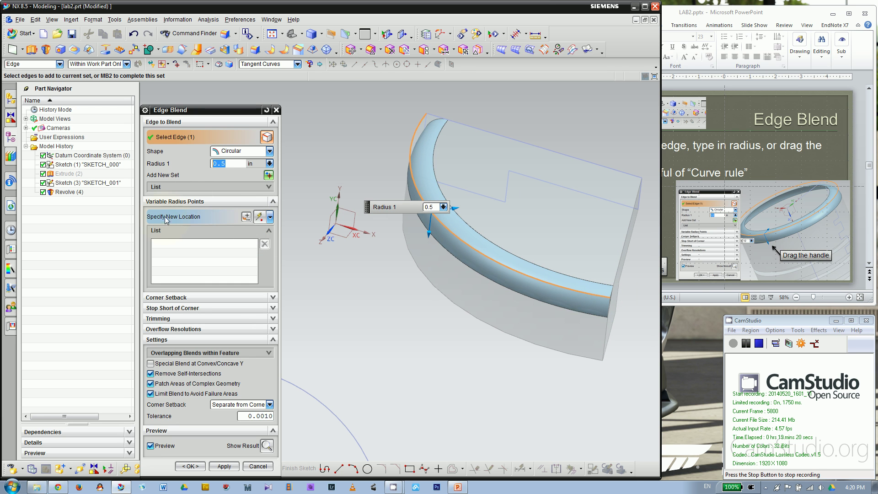
pyautogui.click(183, 215)
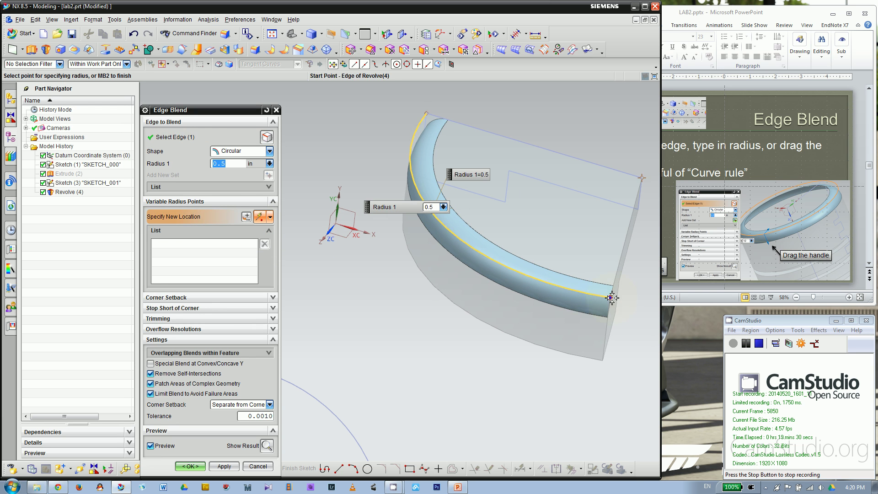
pyautogui.moveTo(389, 296)
pyautogui.mouseDown(button='middle')
pyautogui.moveTo(417, 336)
pyautogui.moveTo(580, 345)
pyautogui.moveTo(583, 326)
pyautogui.mouseUp(button='middle')
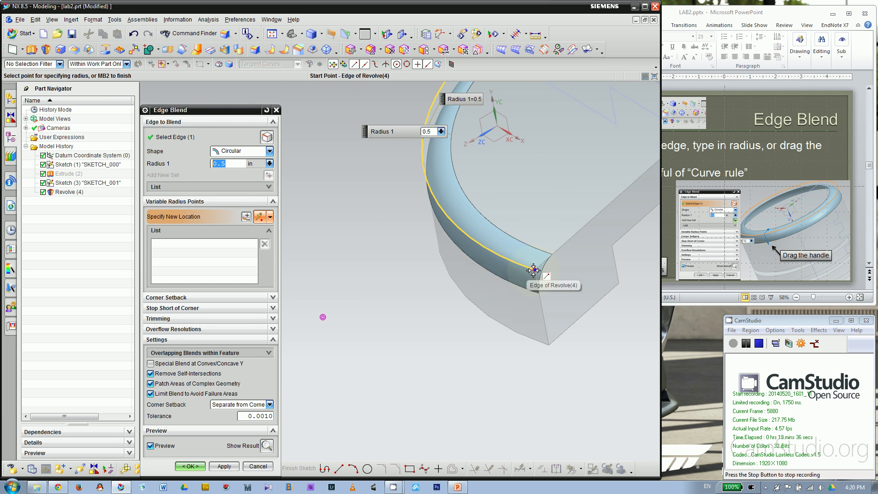
pyautogui.click(534, 270)
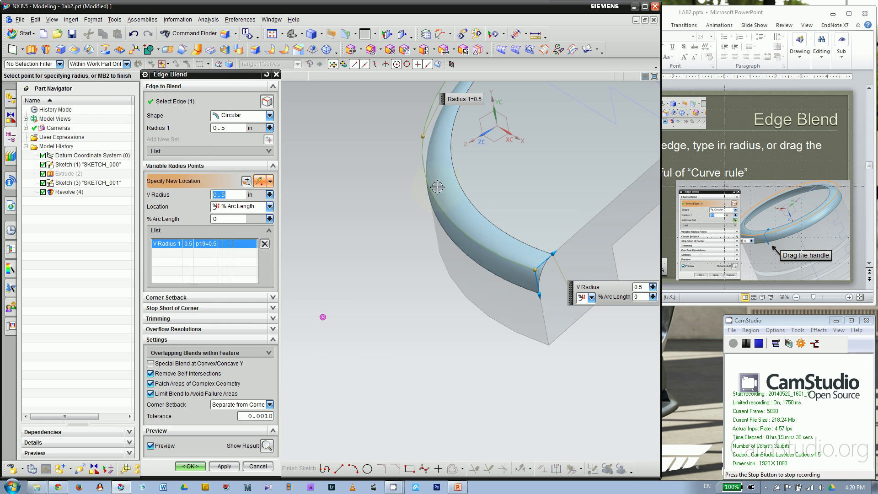
pyautogui.moveTo(553, 253); pyautogui.dragTo(585, 226)
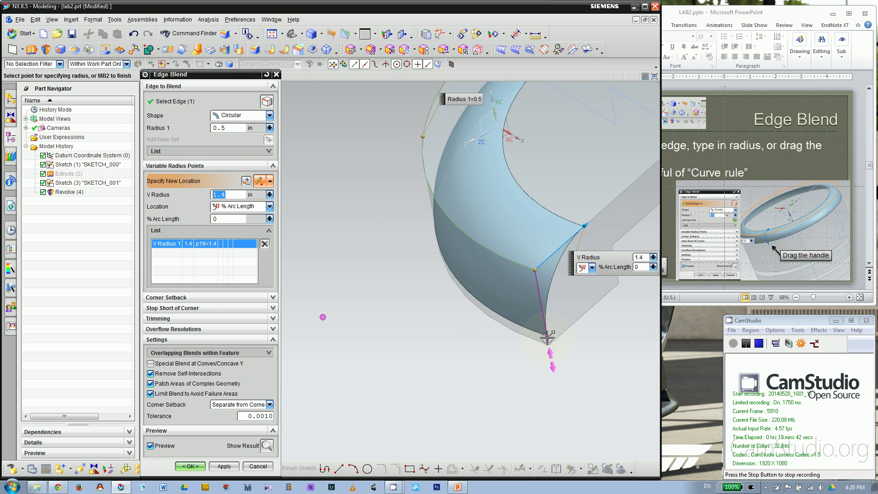
pyautogui.moveTo(544, 332)
pyautogui.mouseDown()
pyautogui.moveTo(554, 363)
pyautogui.moveTo(537, 337)
pyautogui.mouseUp()
pyautogui.press('Home')
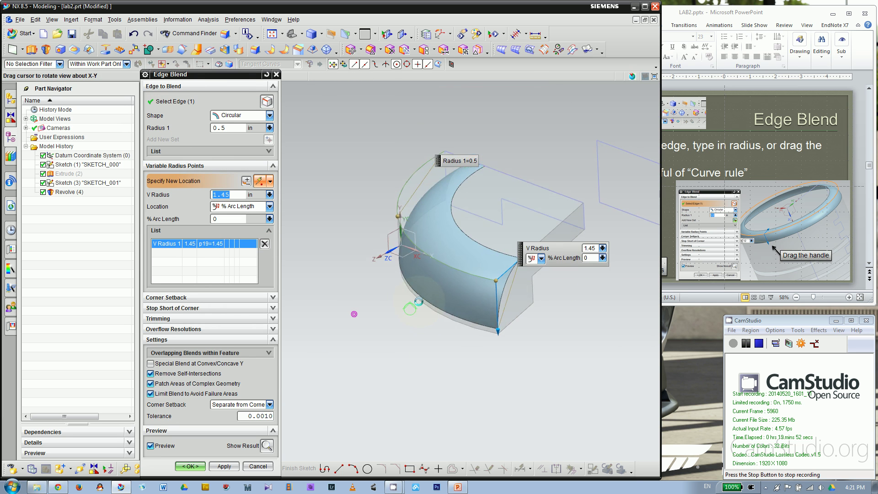
# - Add a second variable radius point at the opposite end of the blended edge, at 100% arc length
pyautogui.scroll(4, 499, 285)
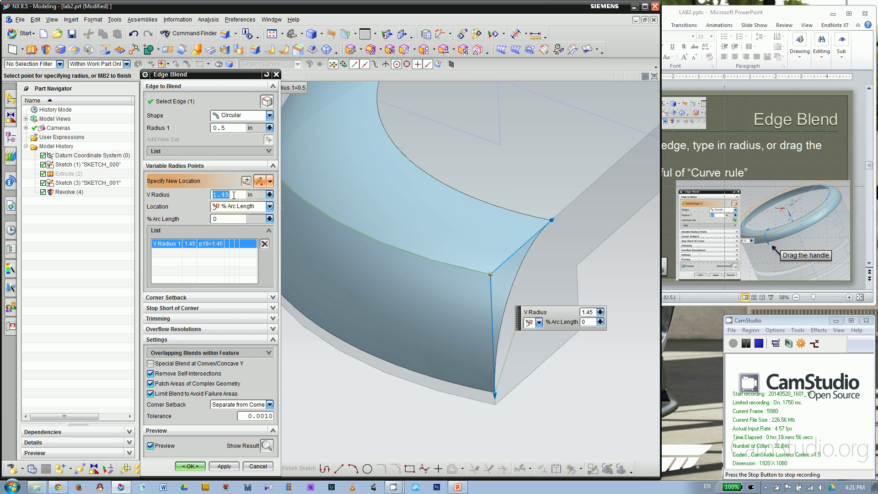
pyautogui.scroll(-5, 598, 251)
pyautogui.moveTo(453, 261); pyautogui.dragTo(502, 281, button='middle')
pyautogui.scroll(1, 395, 192)
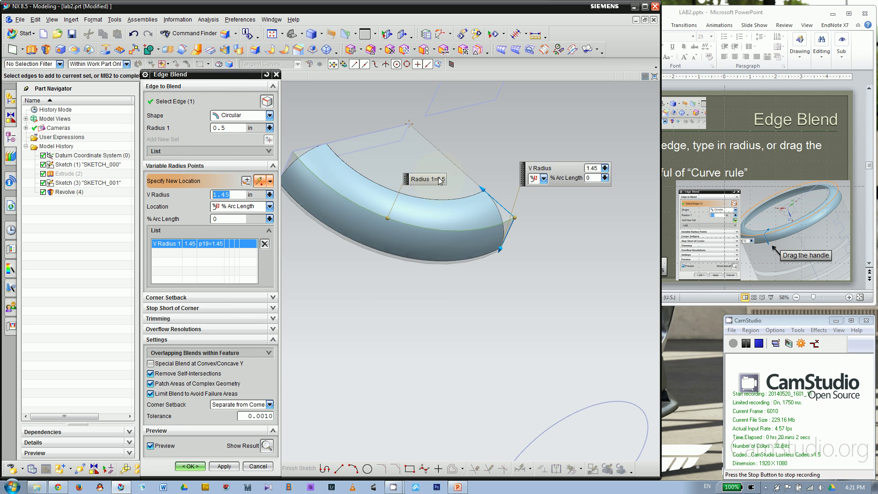
pyautogui.keyDown('shift'); pyautogui.moveTo(438, 181); pyautogui.dragTo(598, 254, button='middle'); pyautogui.keyUp('shift')
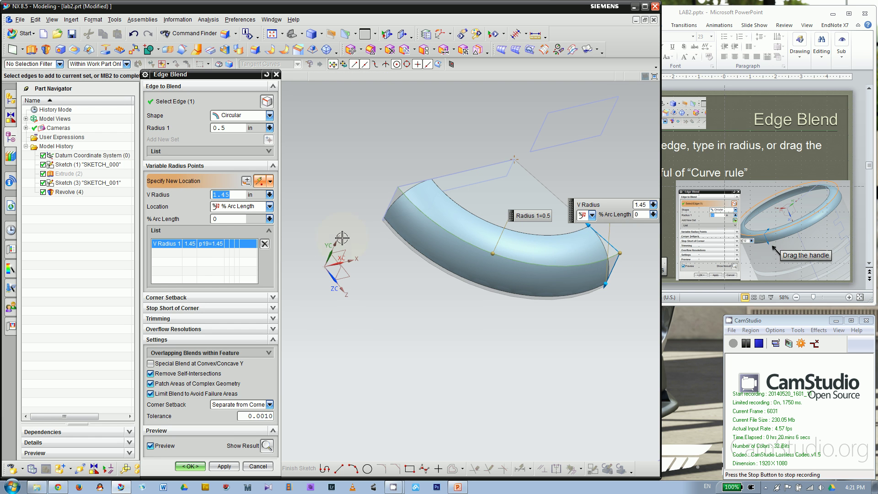
pyautogui.click(218, 258)
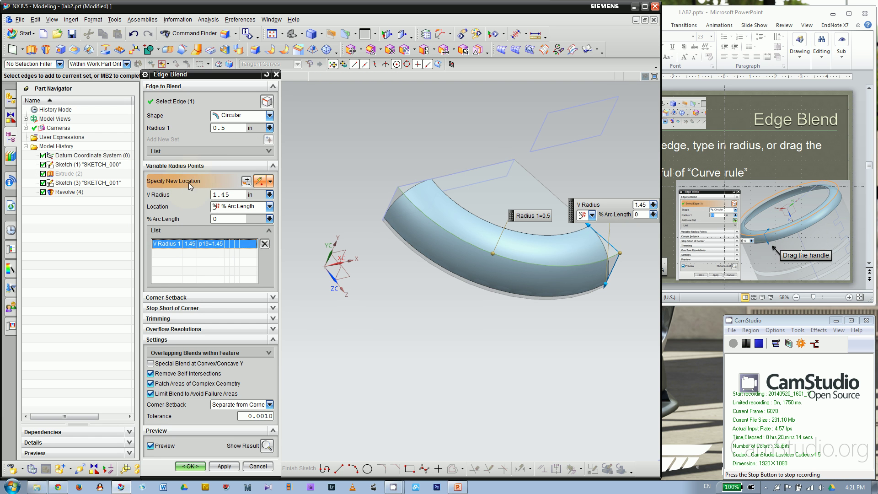
pyautogui.scroll(2, 381, 185)
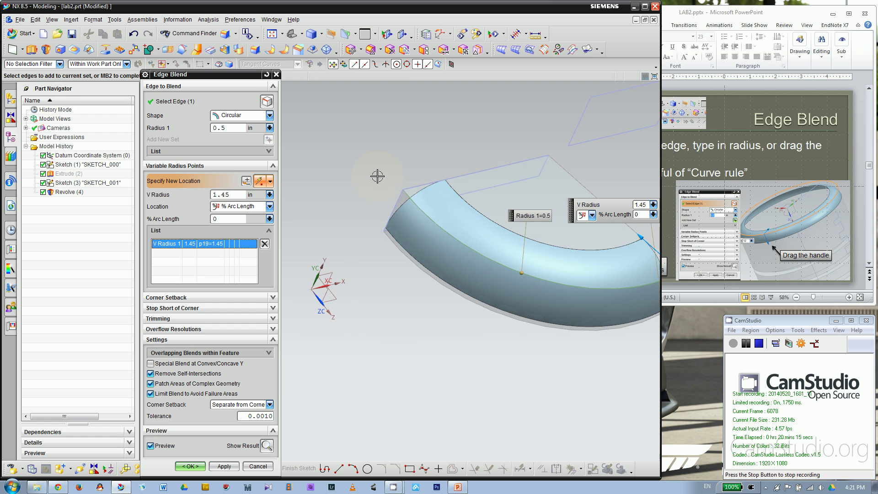
pyautogui.click(402, 191)
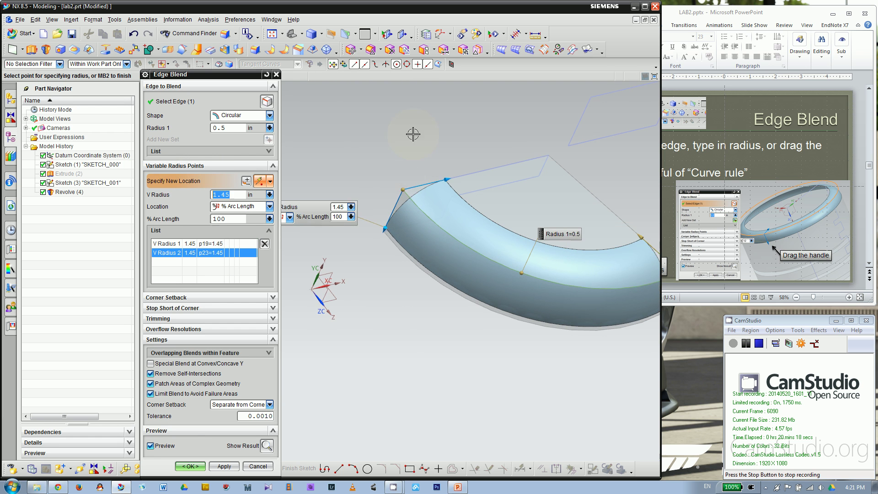
# - Reduce the second variable radius point to 0 in and accept the Edge Blend
pyautogui.scroll(-2, 416, 189)
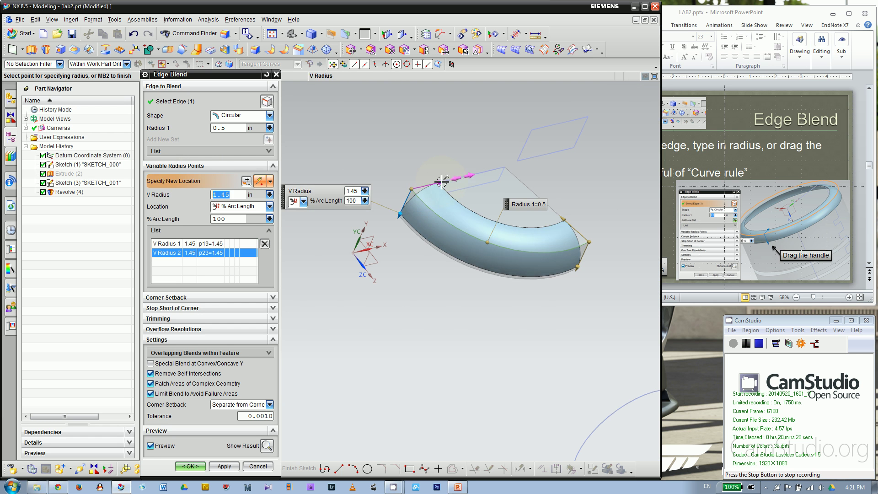
pyautogui.moveTo(442, 182); pyautogui.dragTo(420, 186)
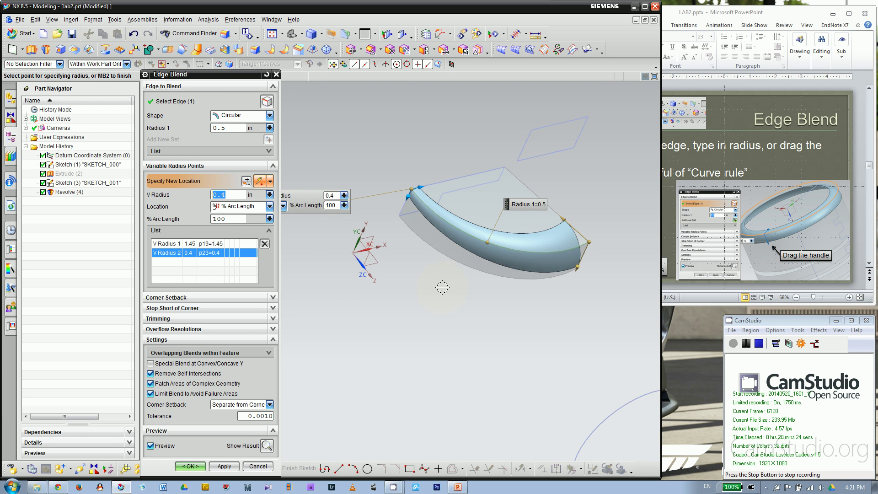
pyautogui.click(230, 196)
pyautogui.press('Return')
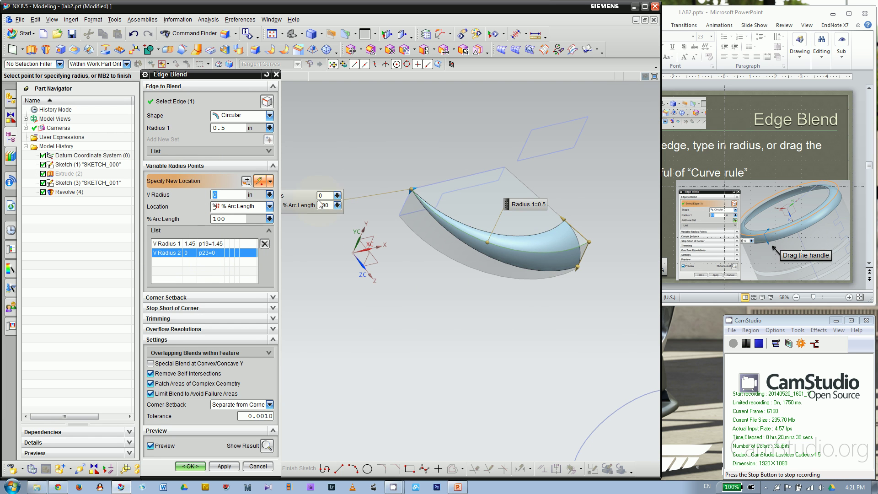
pyautogui.scroll(-2, 409, 214)
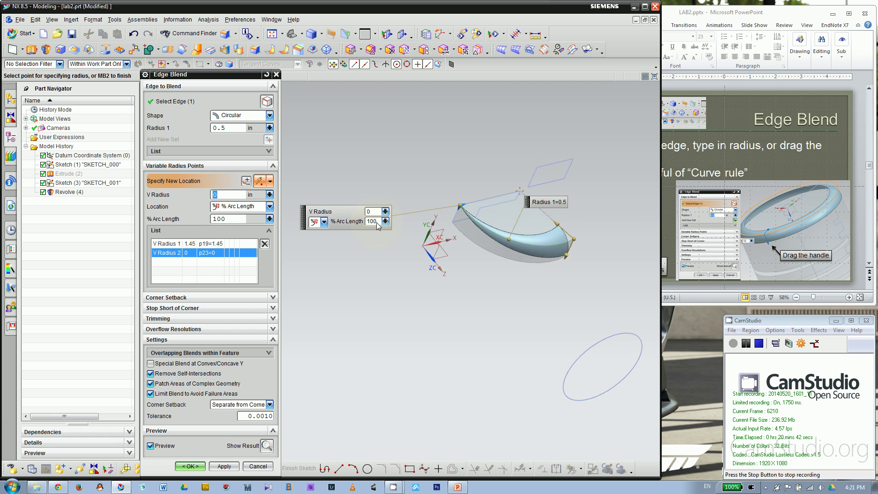
pyautogui.scroll(2, 370, 229)
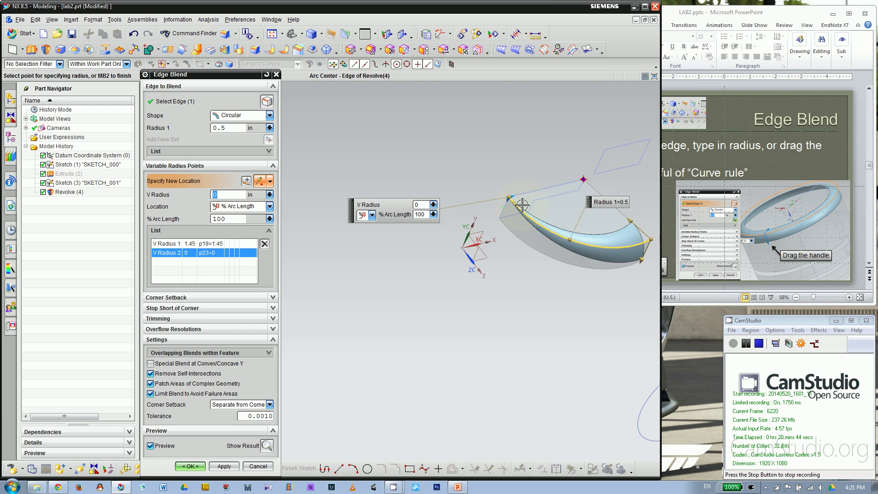
pyautogui.click(198, 466)
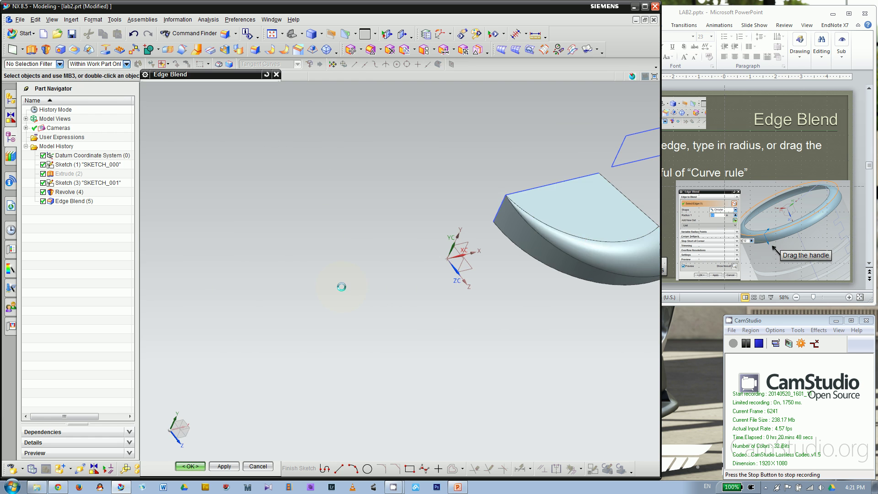
# - Switch the display to shaded without edges to examine the variable-radius blend on the revolved body
pyautogui.scroll(-5, 299, 242)
pyautogui.scroll(5, 400, 190)
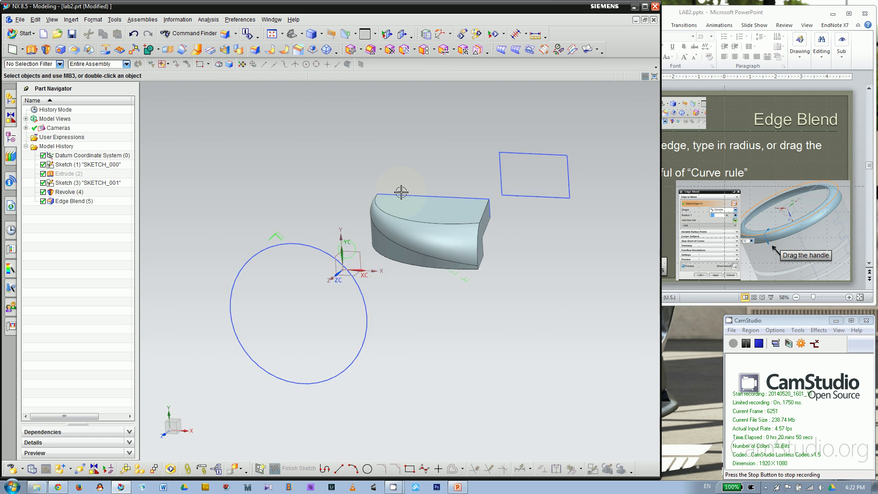
pyautogui.scroll(-2, 315, 200)
pyautogui.moveTo(283, 160); pyautogui.dragTo(297, 144, button='right')
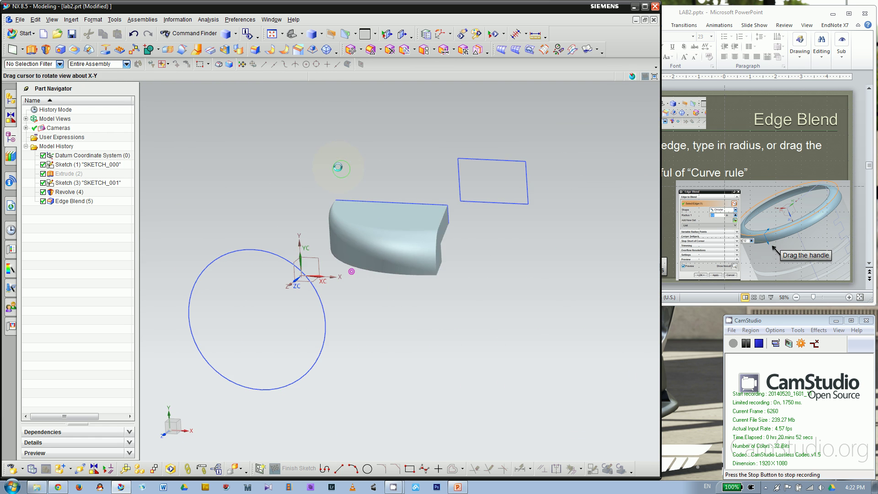
pyautogui.moveTo(337, 165); pyautogui.dragTo(307, 201)
pyautogui.scroll(3, 308, 202)
pyautogui.scroll(-1, 380, 167)
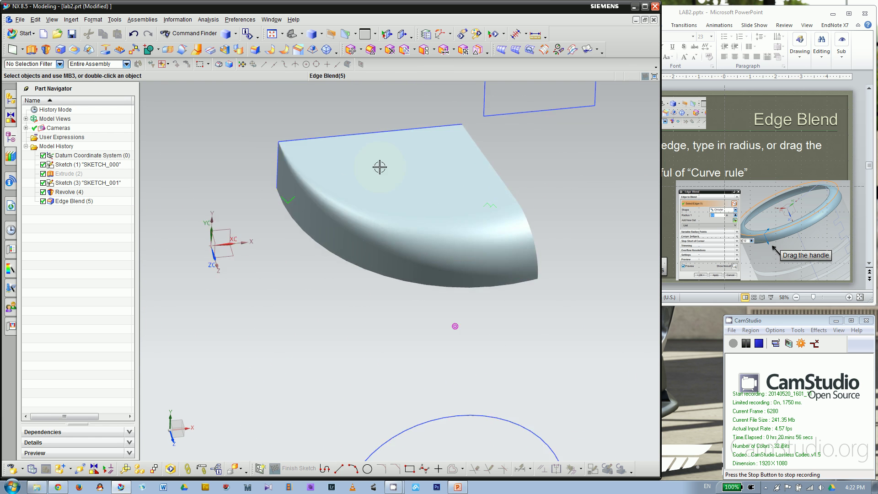
# - Switch the display back to shaded with edges to see the boundaries of the variable-radius blend
pyautogui.scroll(2, 386, 172)
pyautogui.scroll(-2, 376, 177)
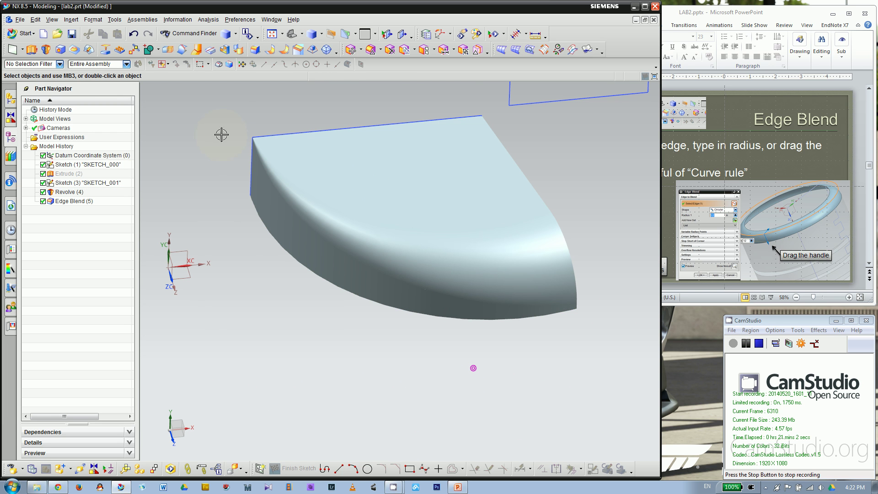
pyautogui.click(236, 35)
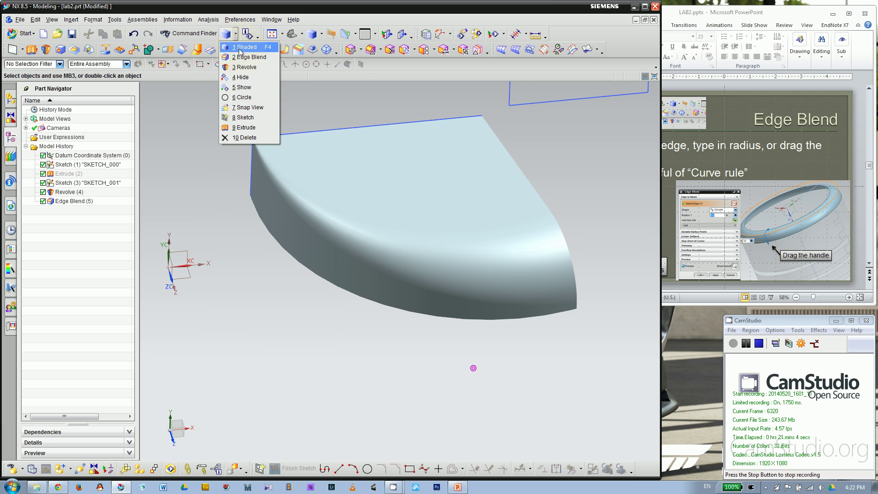
pyautogui.click(322, 34)
pyautogui.click(322, 46)
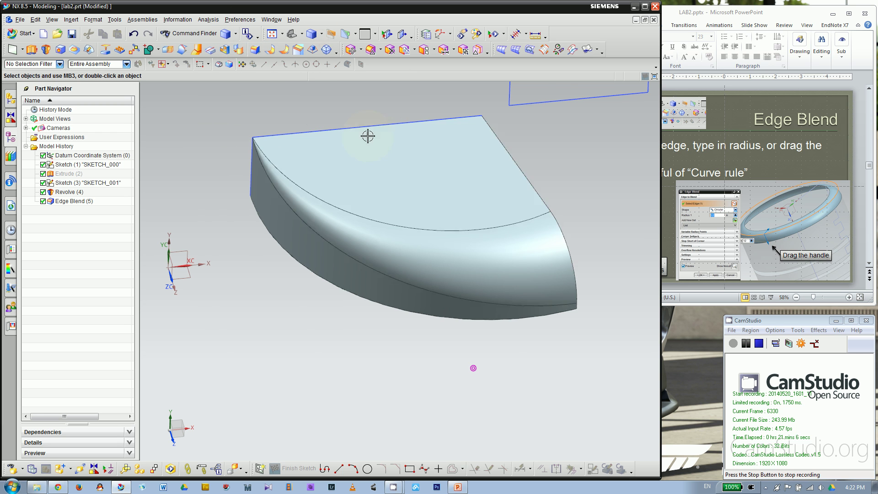
pyautogui.scroll(-3, 366, 135)
pyautogui.click(443, 206)
pyautogui.scroll(2, 443, 205)
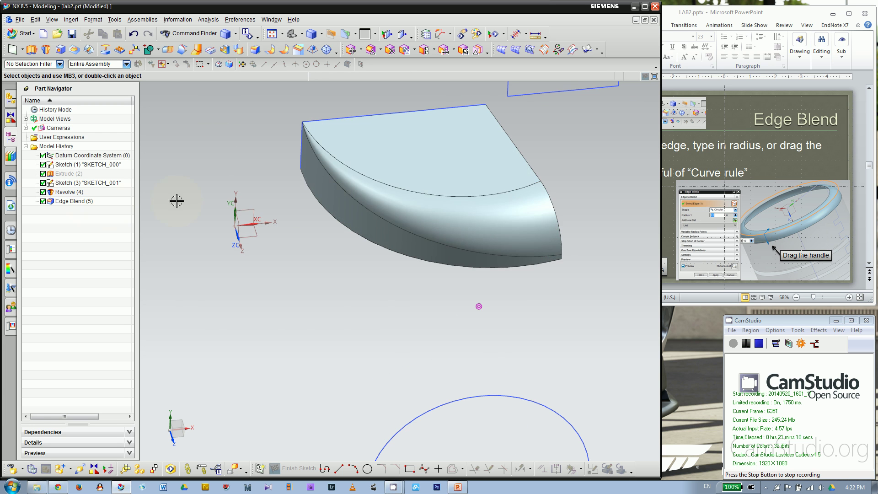
# - Highlight the Edge Blend and the suppressed Extrude from the model history to compare which geometry each one covers
pyautogui.click(70, 202)
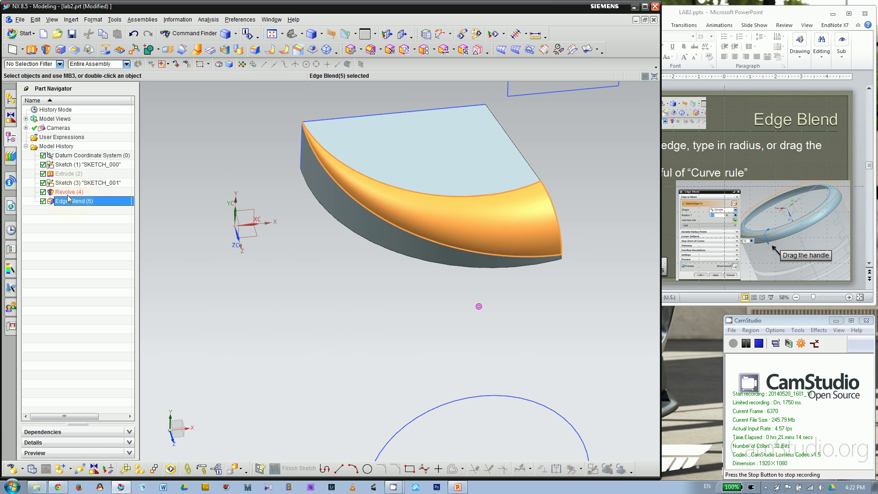
pyautogui.click(78, 174)
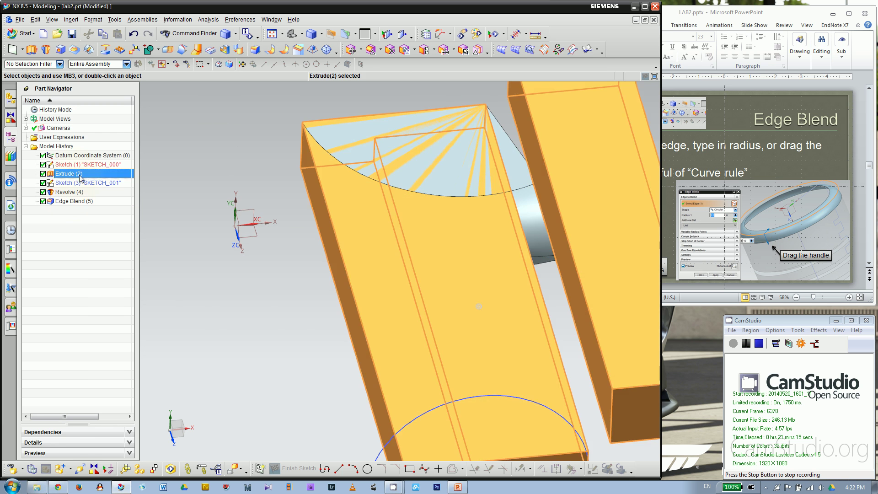
pyautogui.click(74, 206)
# - Edit the Edge Blend feature, setting the variable radius point at 100% arc length to 0.5 in, and accept it
pyautogui.doubleClick(91, 202)
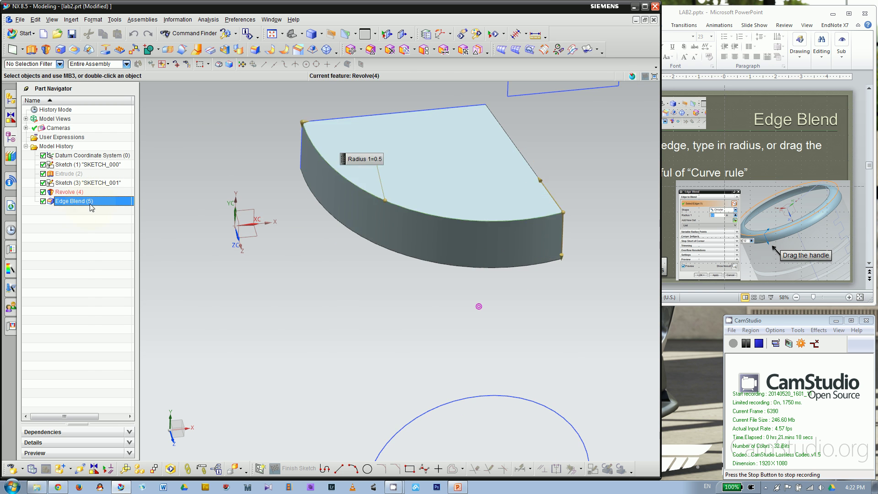
pyautogui.moveTo(435, 208); pyautogui.dragTo(372, 172, button='middle')
pyautogui.scroll(2, 371, 172)
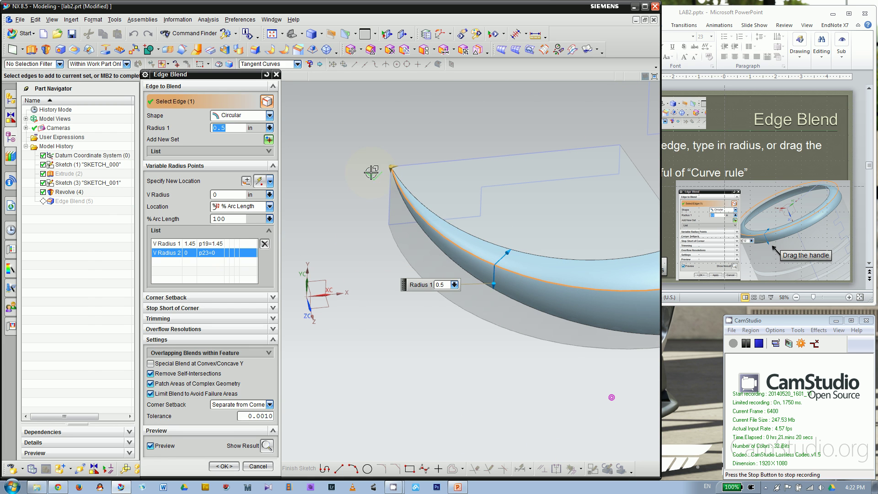
pyautogui.click(223, 194)
pyautogui.write('.')
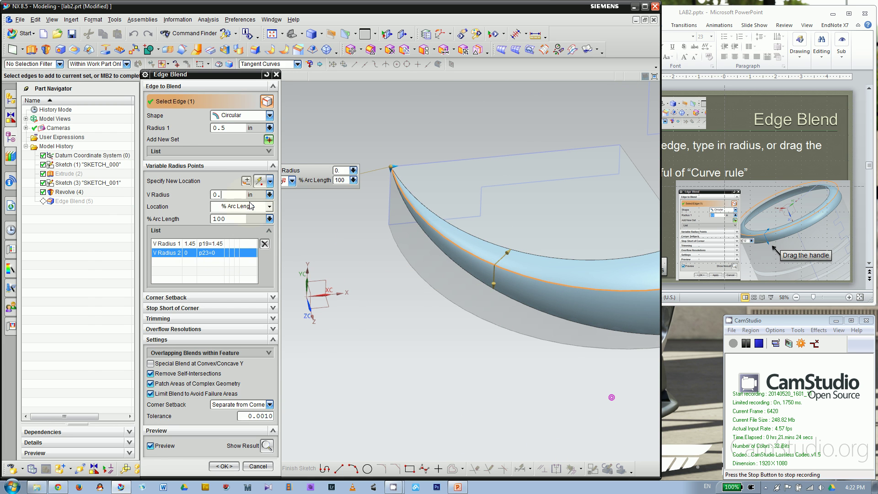
pyautogui.write('5')
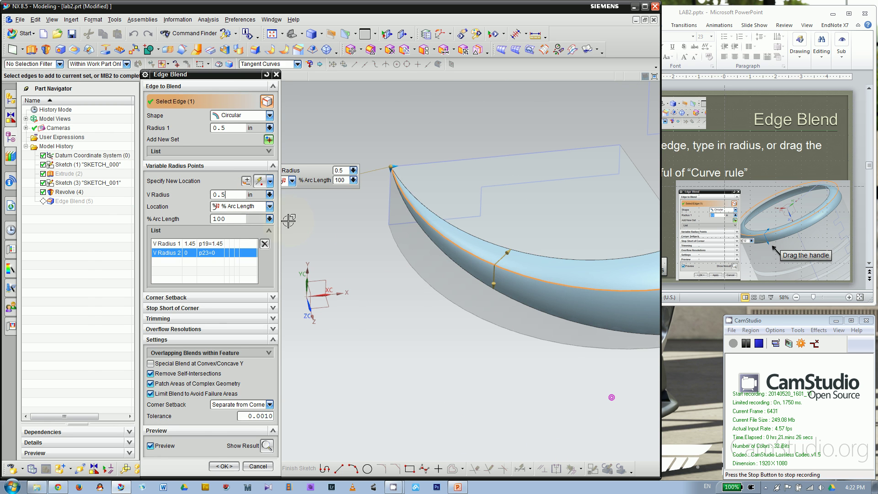
pyautogui.middleClick(288, 221)
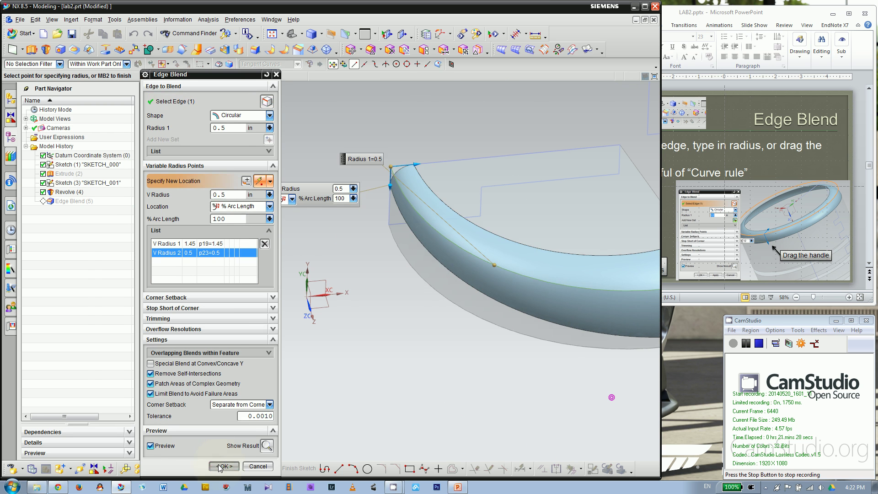
pyautogui.click(220, 466)
pyautogui.moveTo(255, 225); pyautogui.dragTo(277, 241, button='middle')
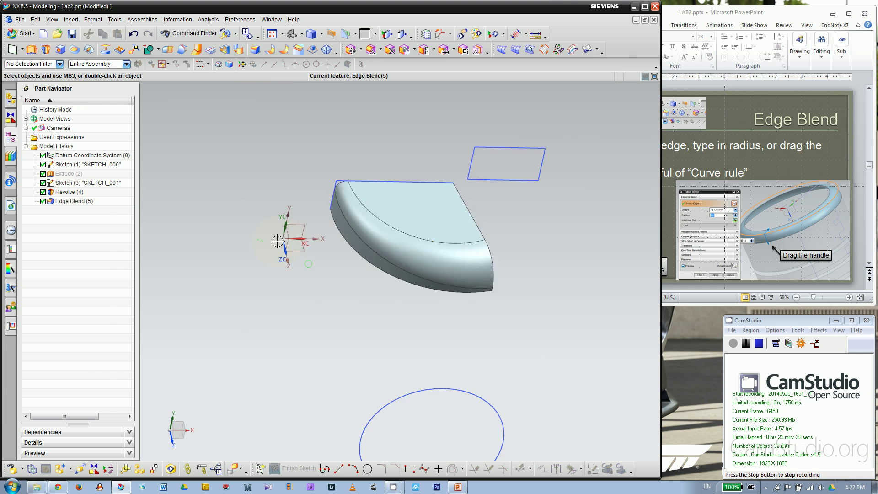
pyautogui.scroll(3, 392, 236)
pyautogui.scroll(-3, 341, 274)
# - Switch to the LAB2 presentation in PowerPoint and go past the Chamfer slide to review the Lab 2 Homework requirements
pyautogui.click(730, 131)
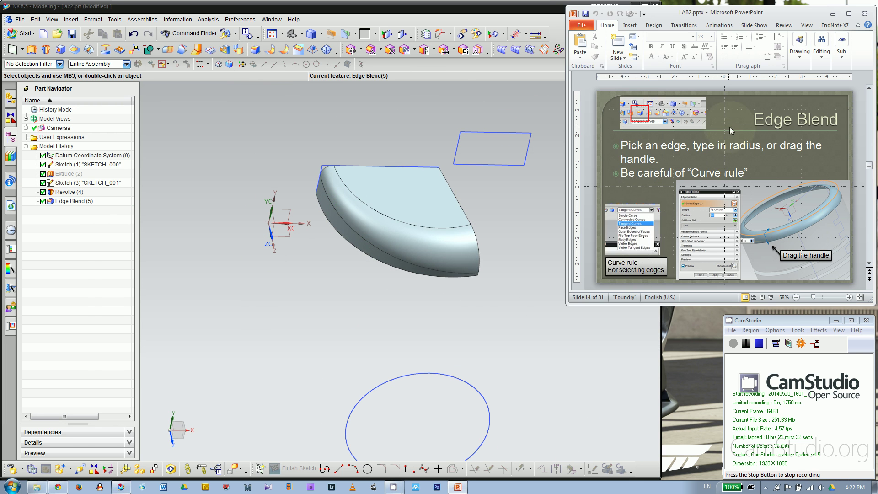
pyautogui.scroll(-1, 731, 130)
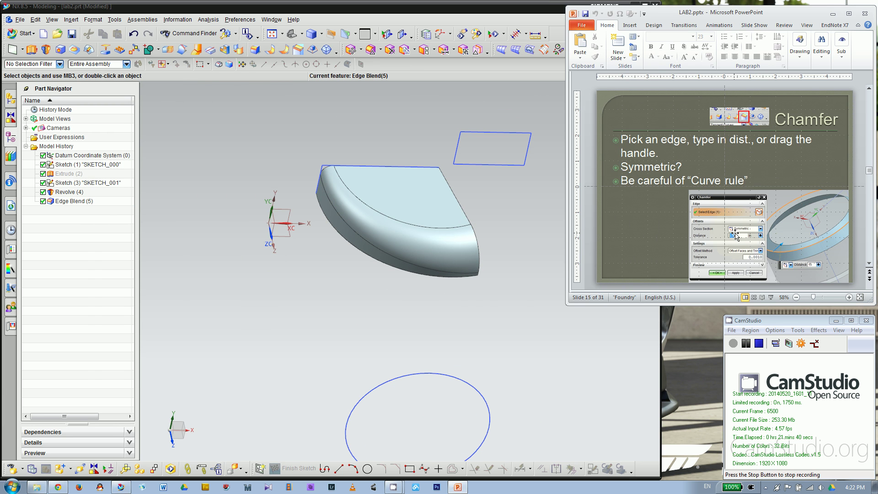
pyautogui.scroll(-1, 736, 236)
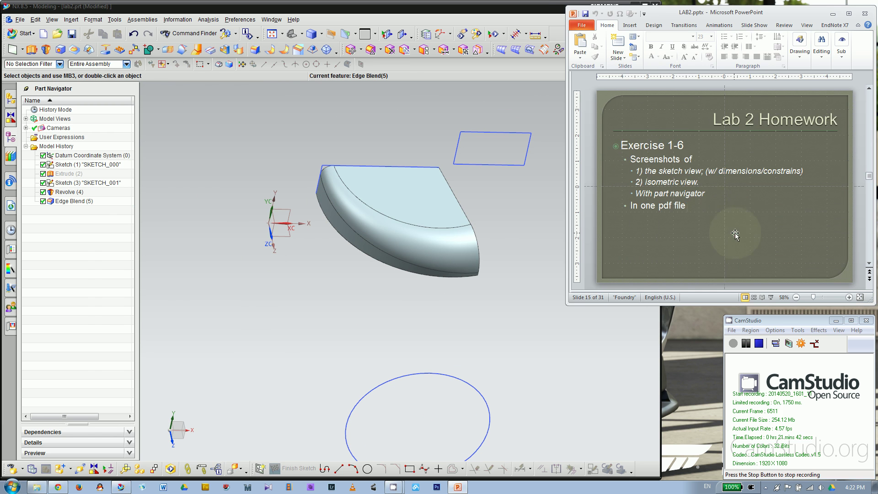
pyautogui.scroll(-1, 697, 186)
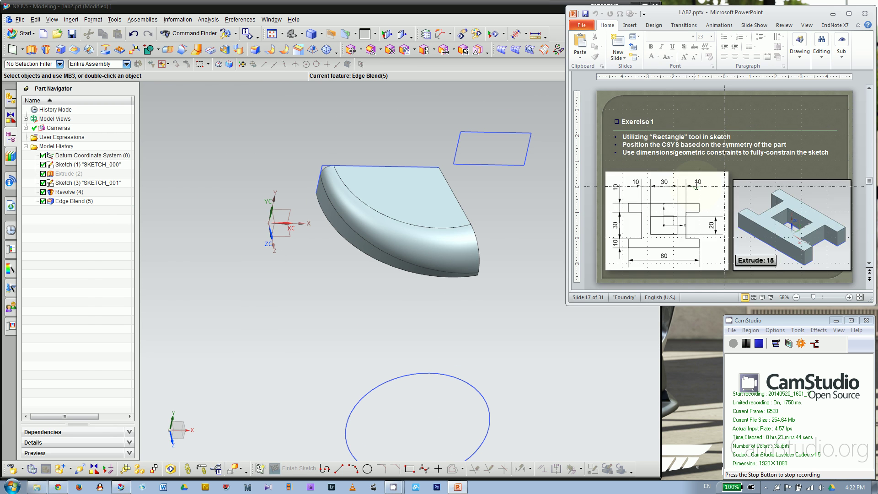
pyautogui.scroll(1, 697, 186)
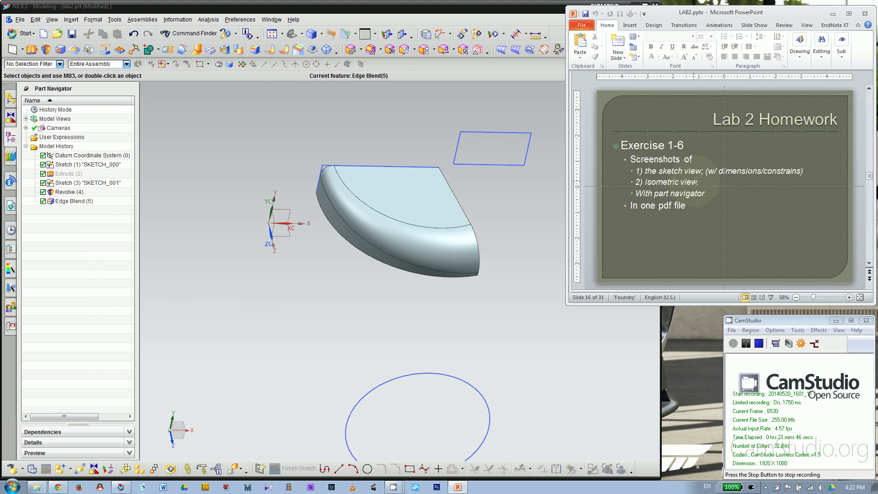